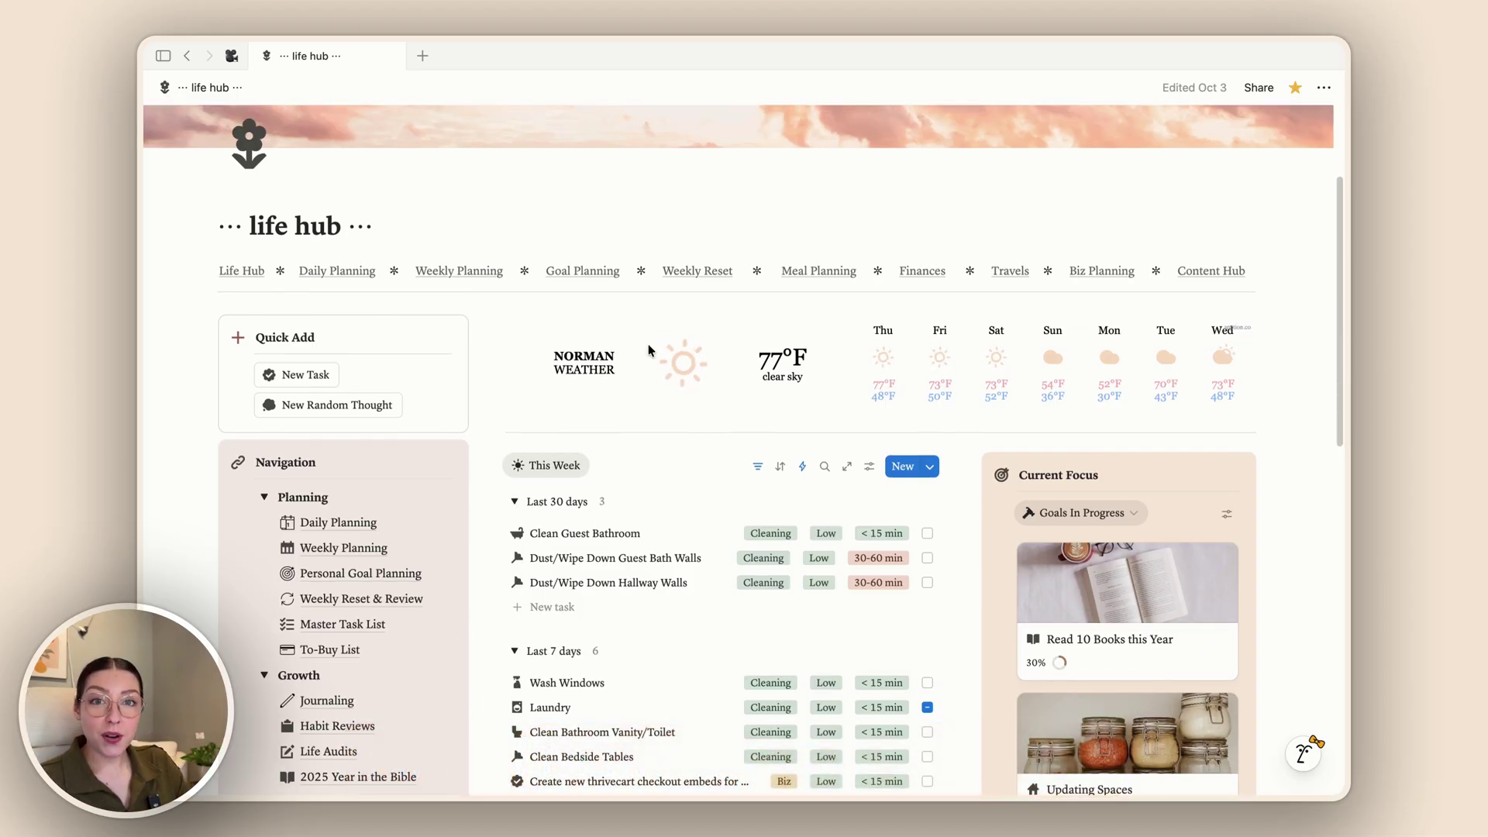
Open the Laundry task from the Master Task List as a full page
left_click(328, 625)
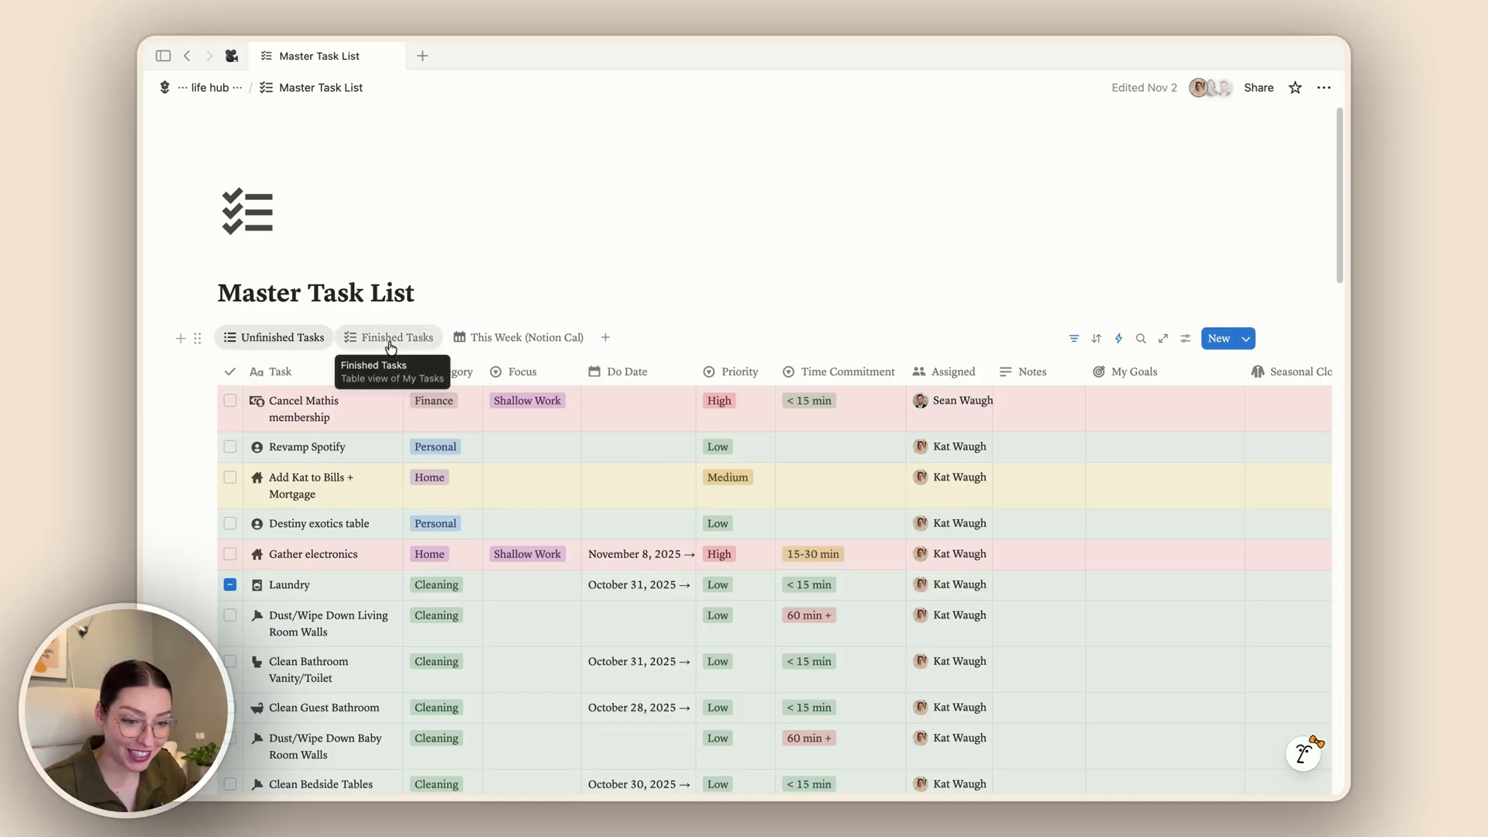
left_click(373, 584)
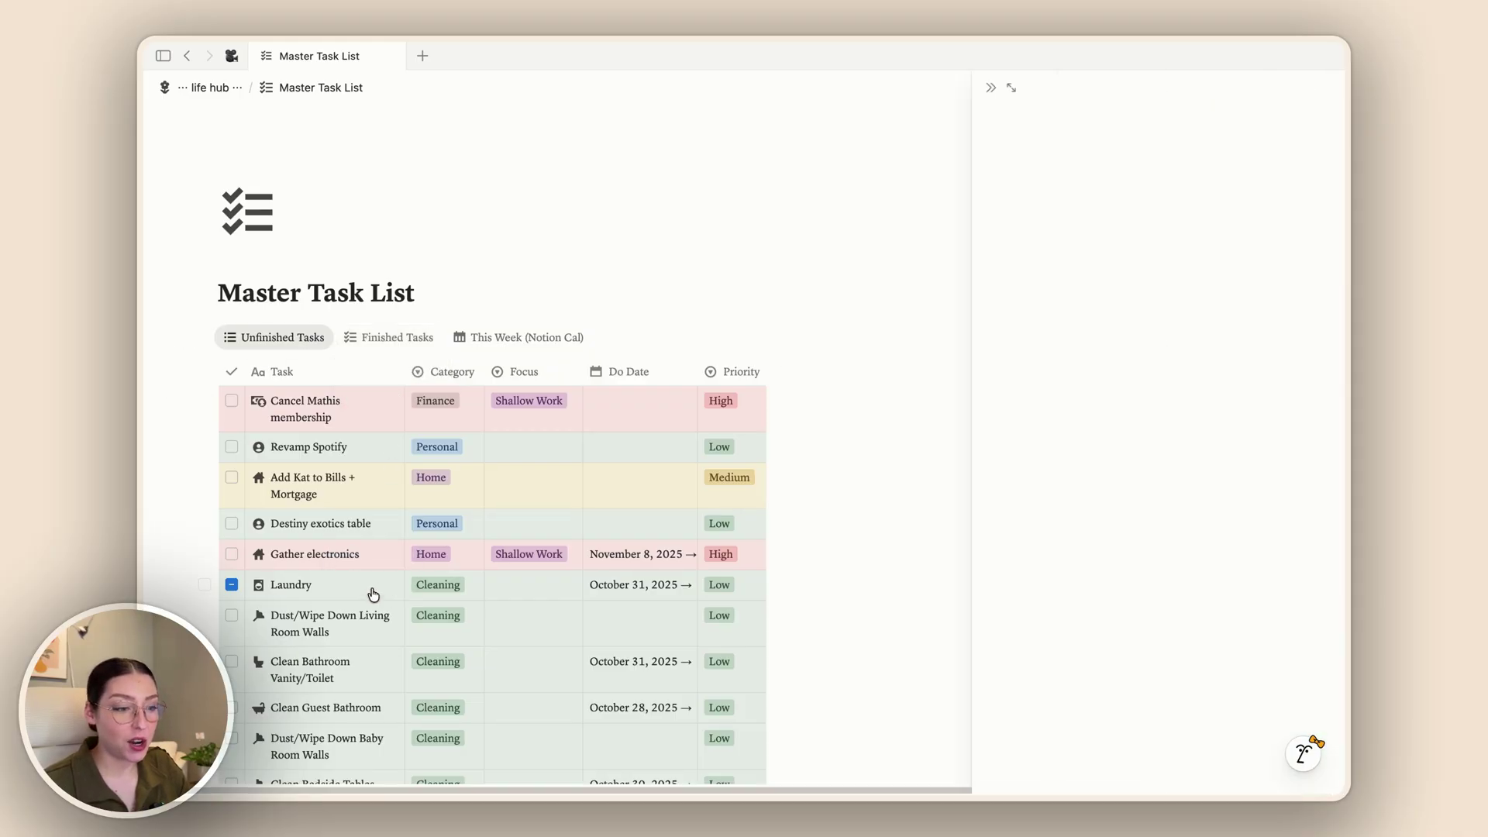
left_click(806, 87)
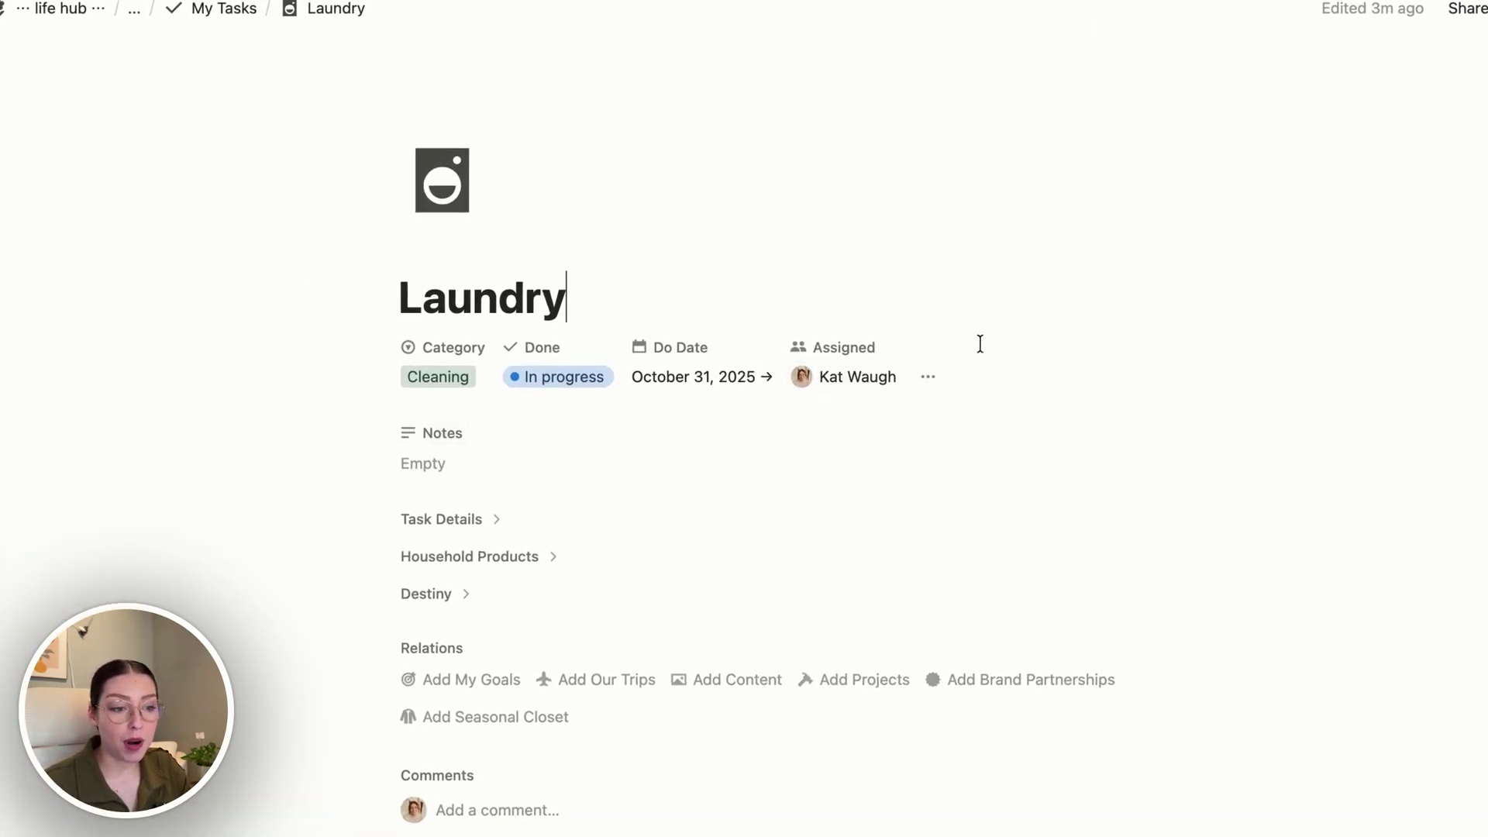
mouse_move(701, 303)
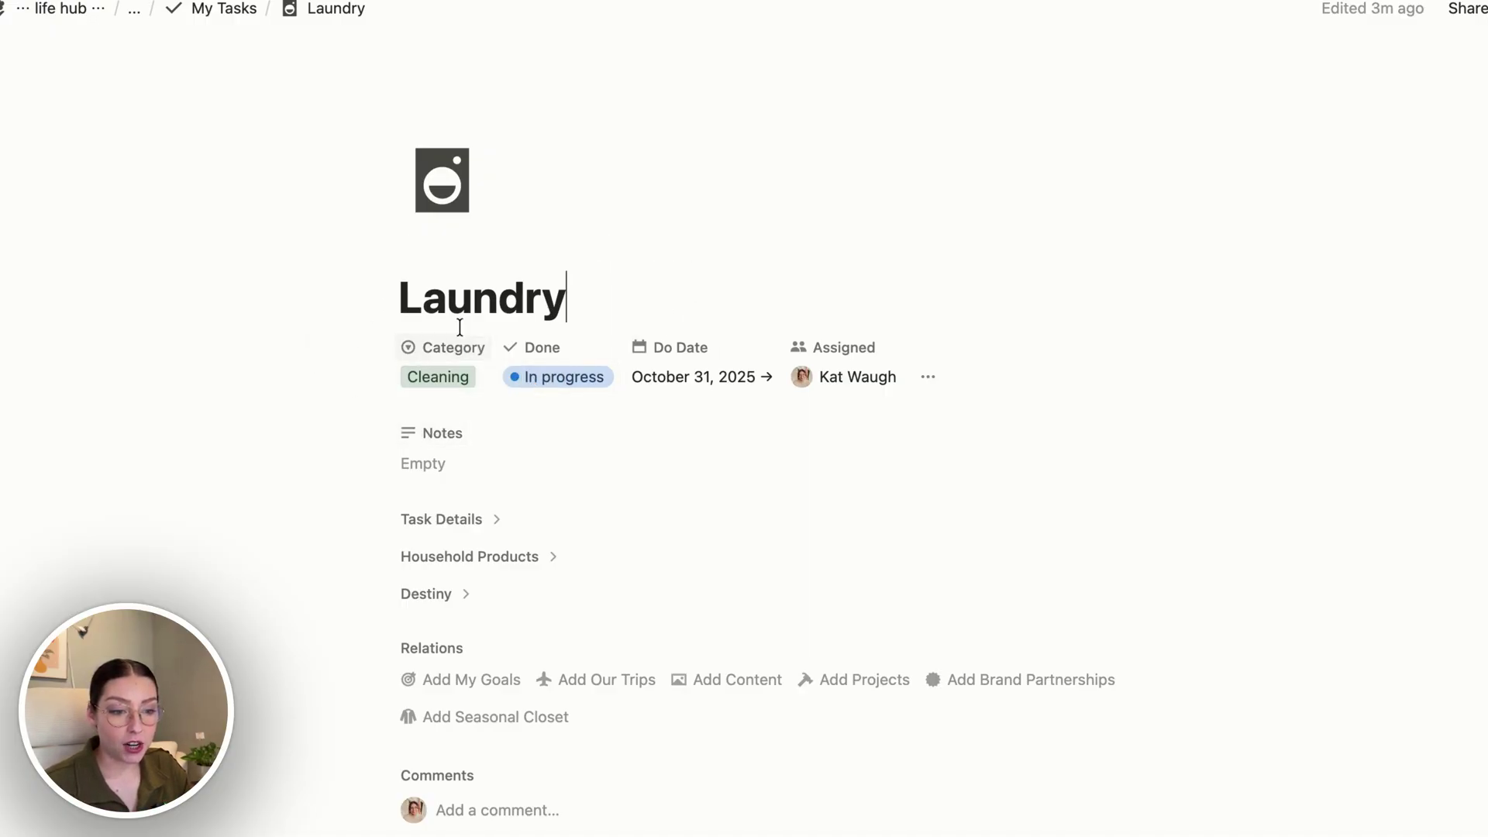
Delete the Work option from the Laundry task's Category property
left_click(457, 376)
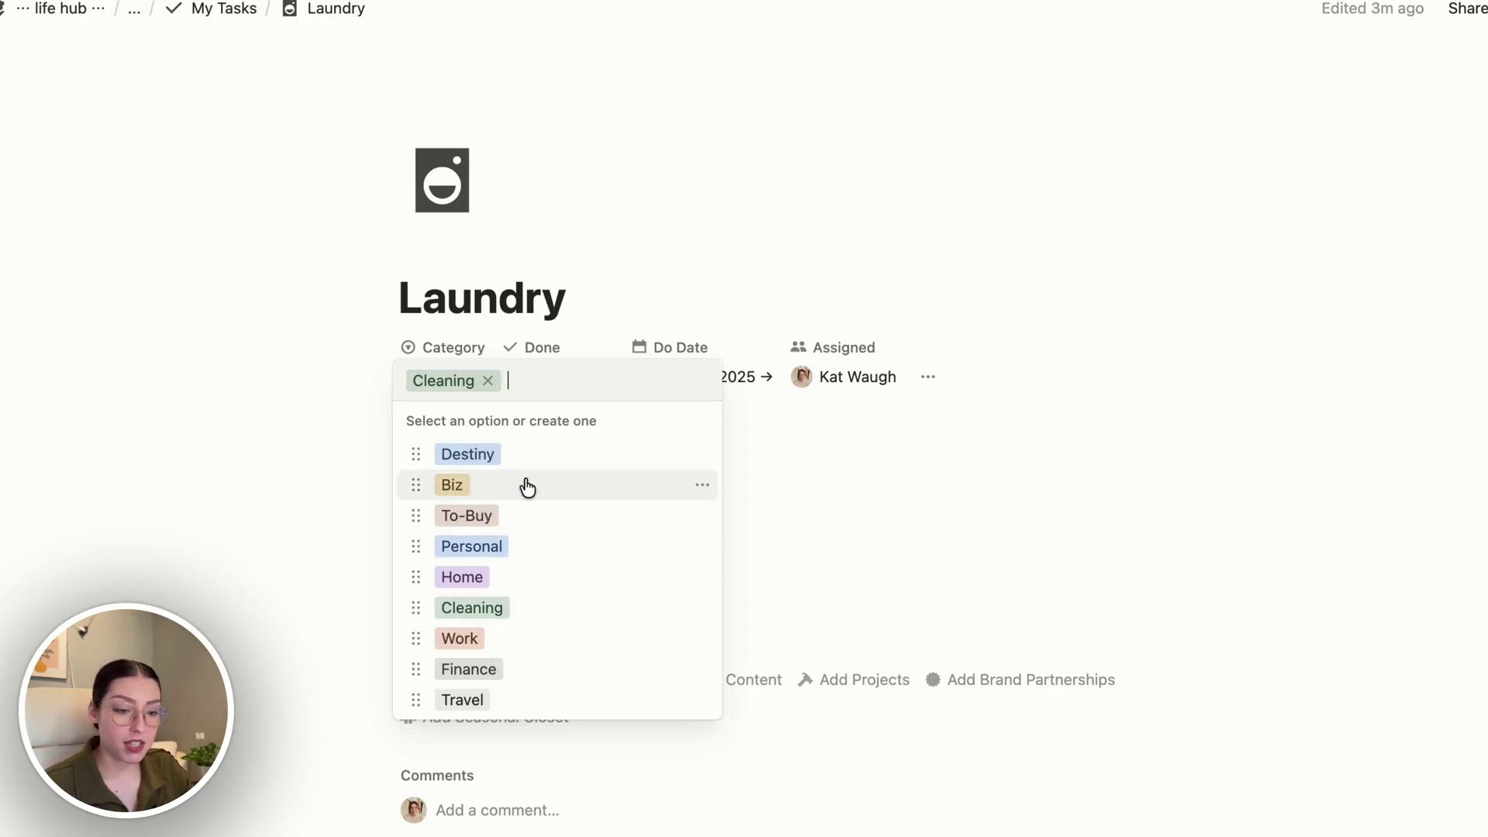
left_click(701, 638)
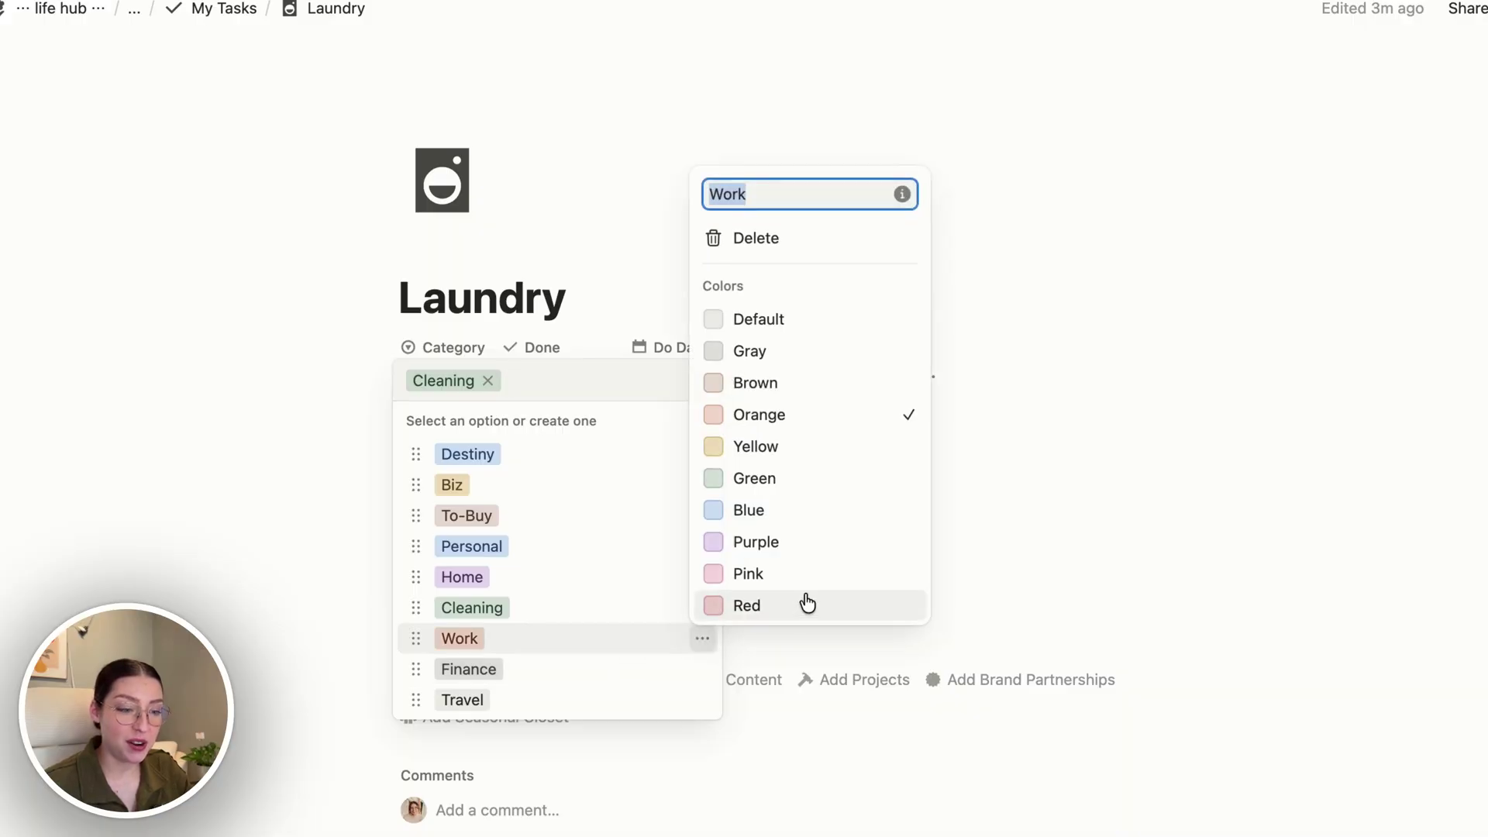
left_click(767, 240)
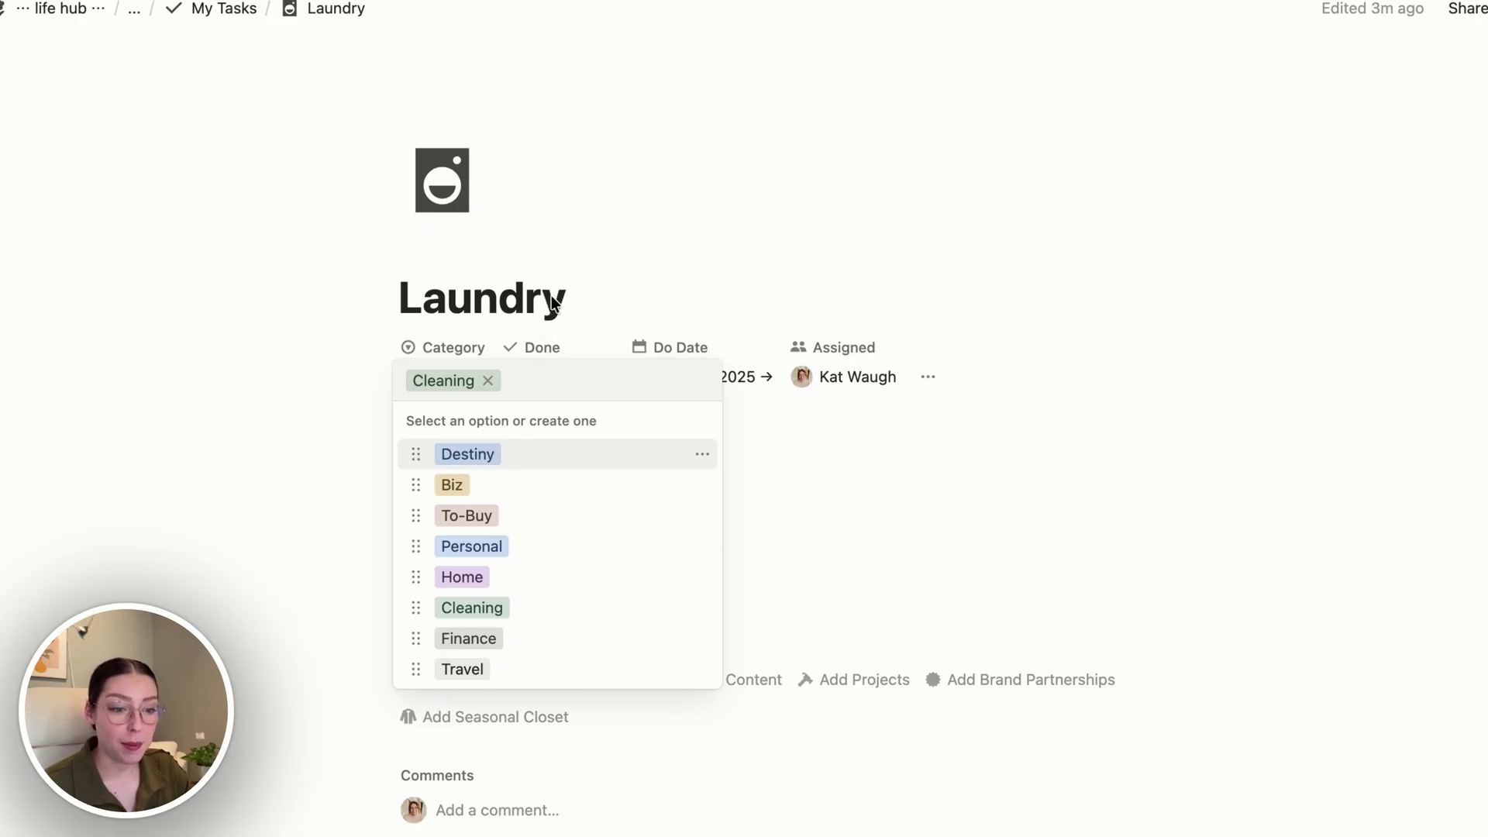
left_click(574, 294)
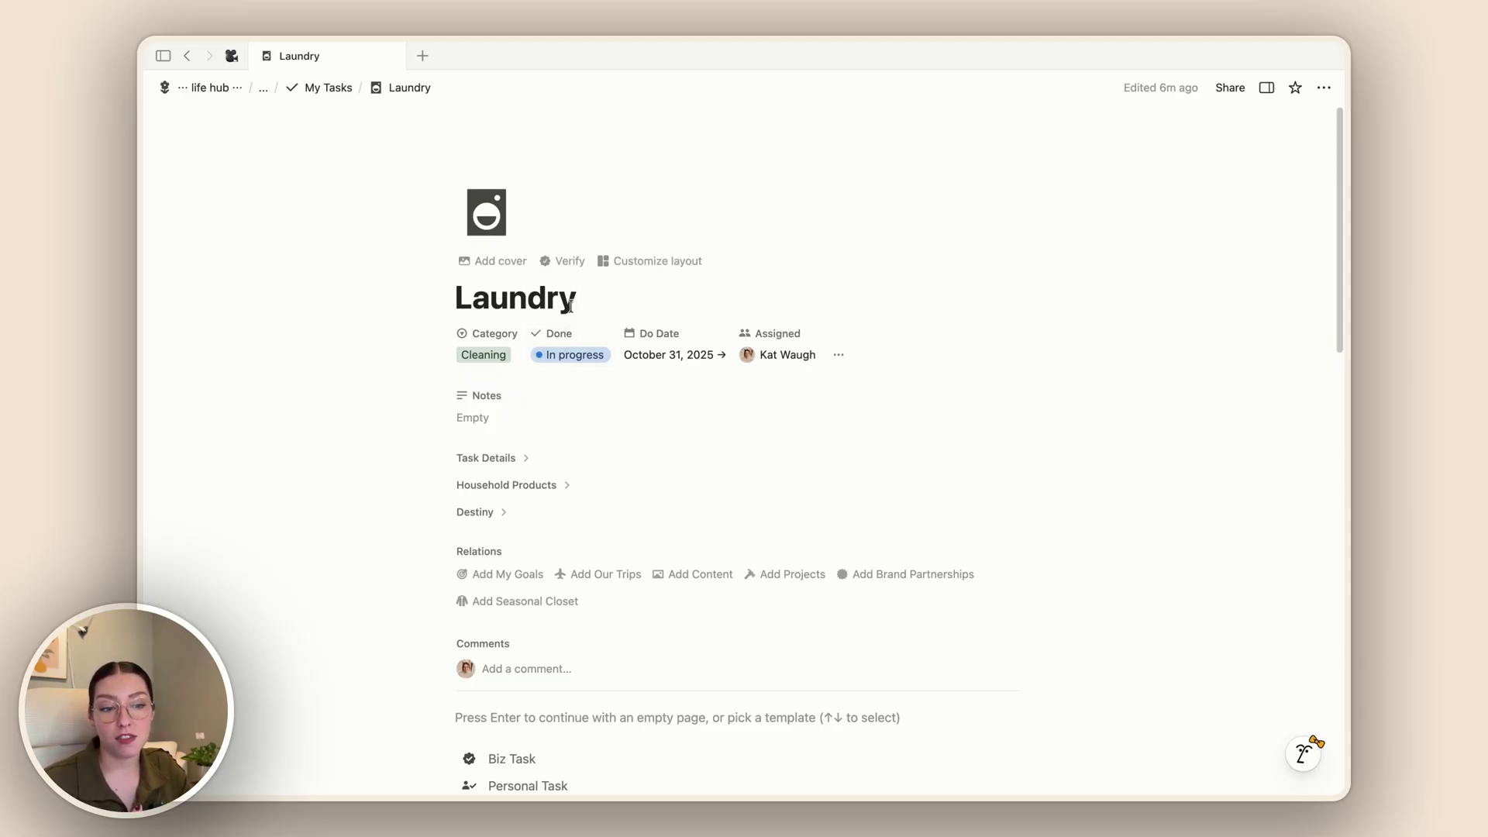
Review the Laundry task's Done status options and Do Date settings on its full page
left_click(574, 355)
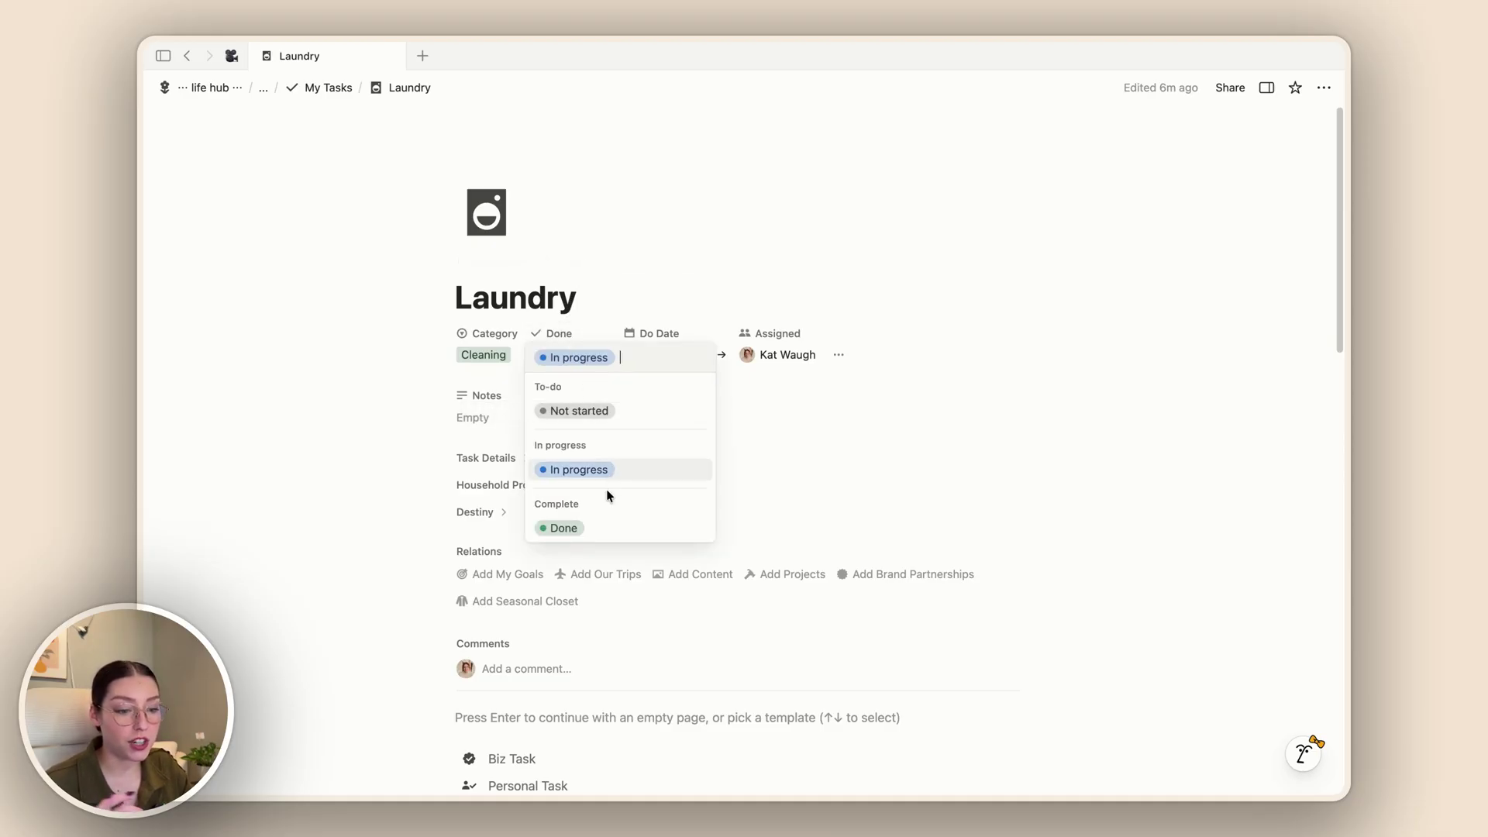
left_click(579, 302)
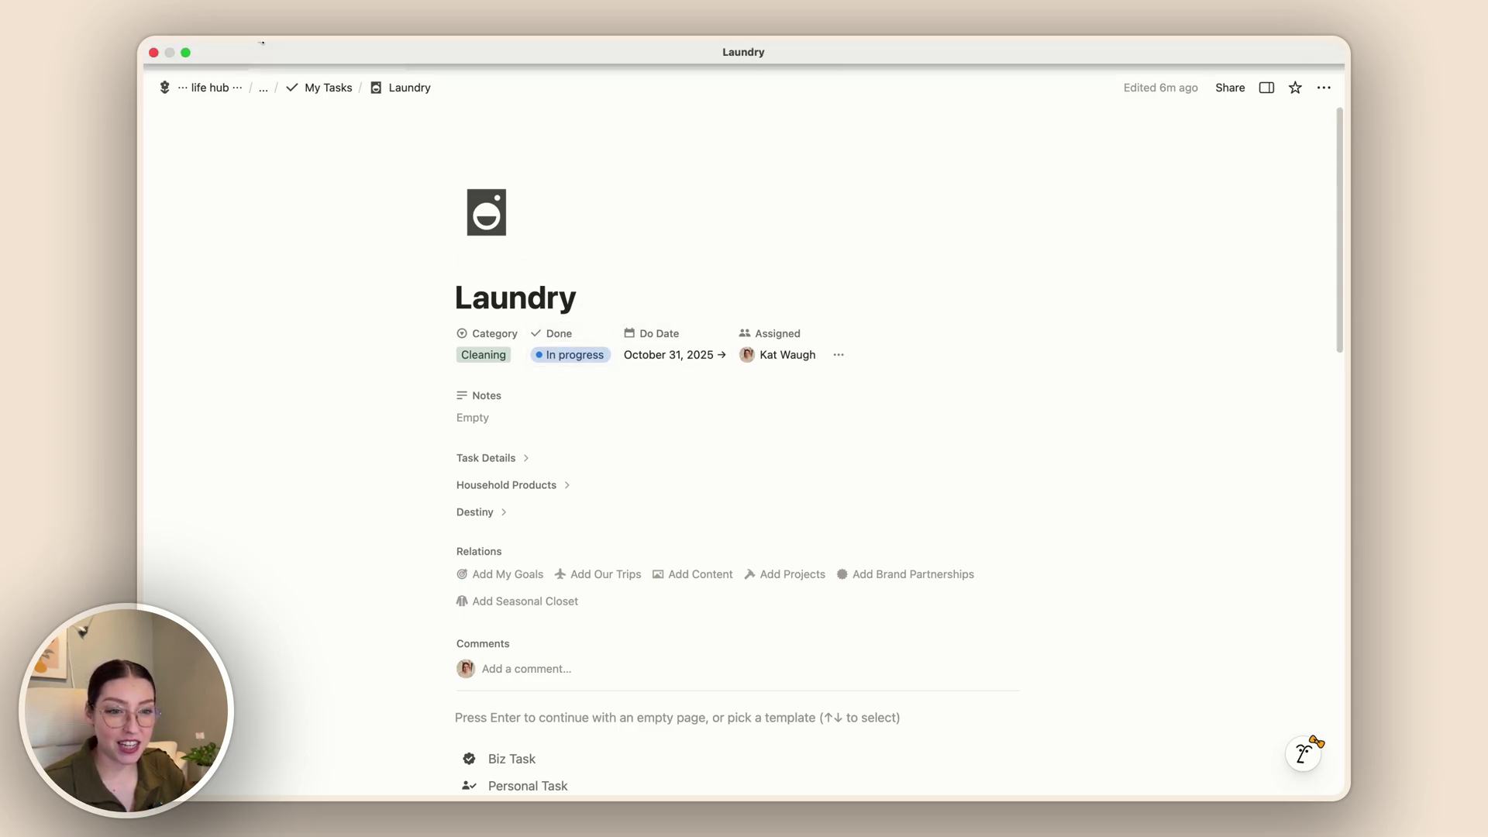
left_click(188, 57)
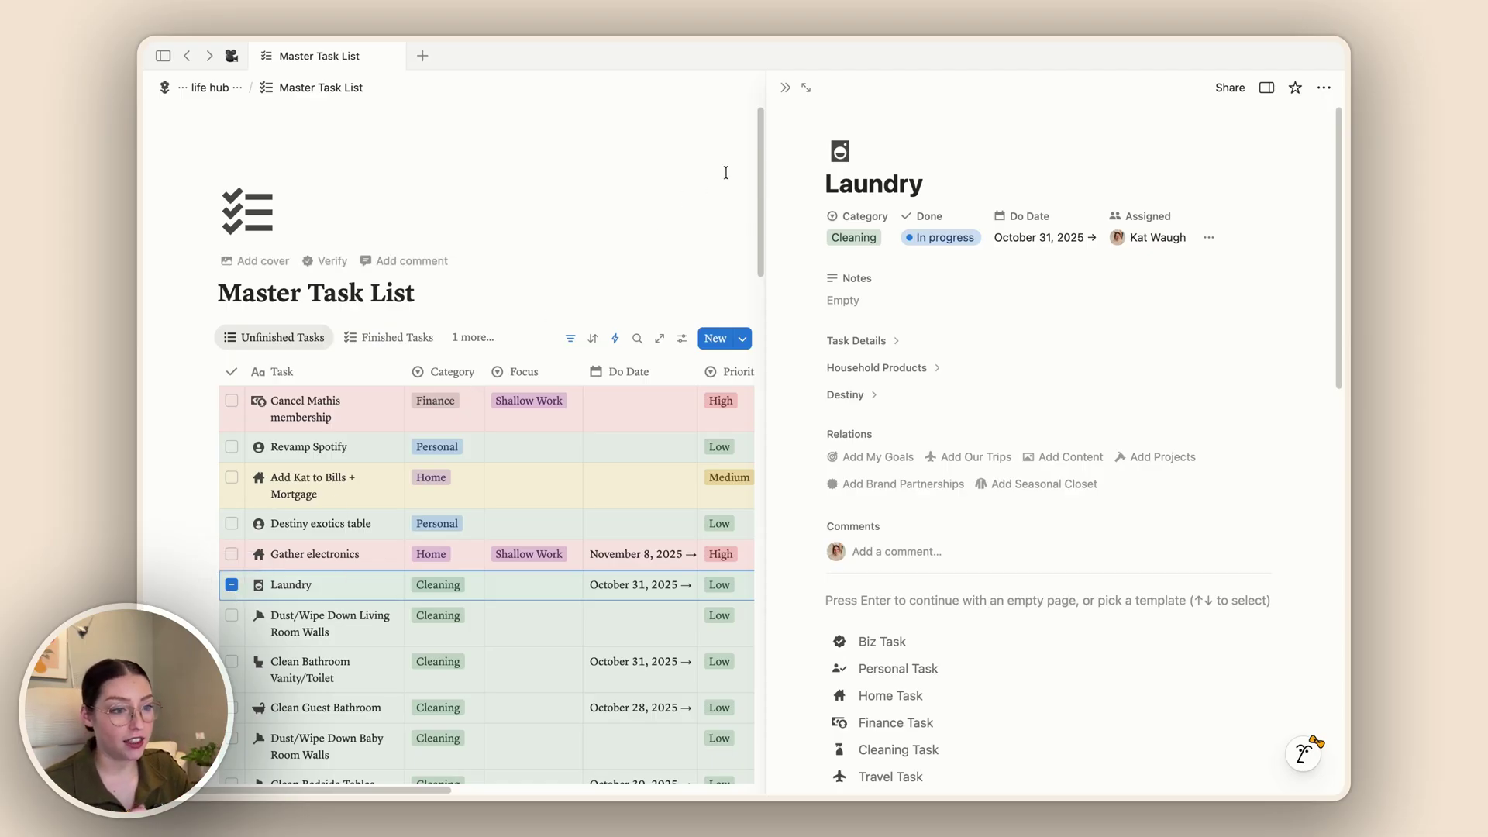
left_click(840, 88)
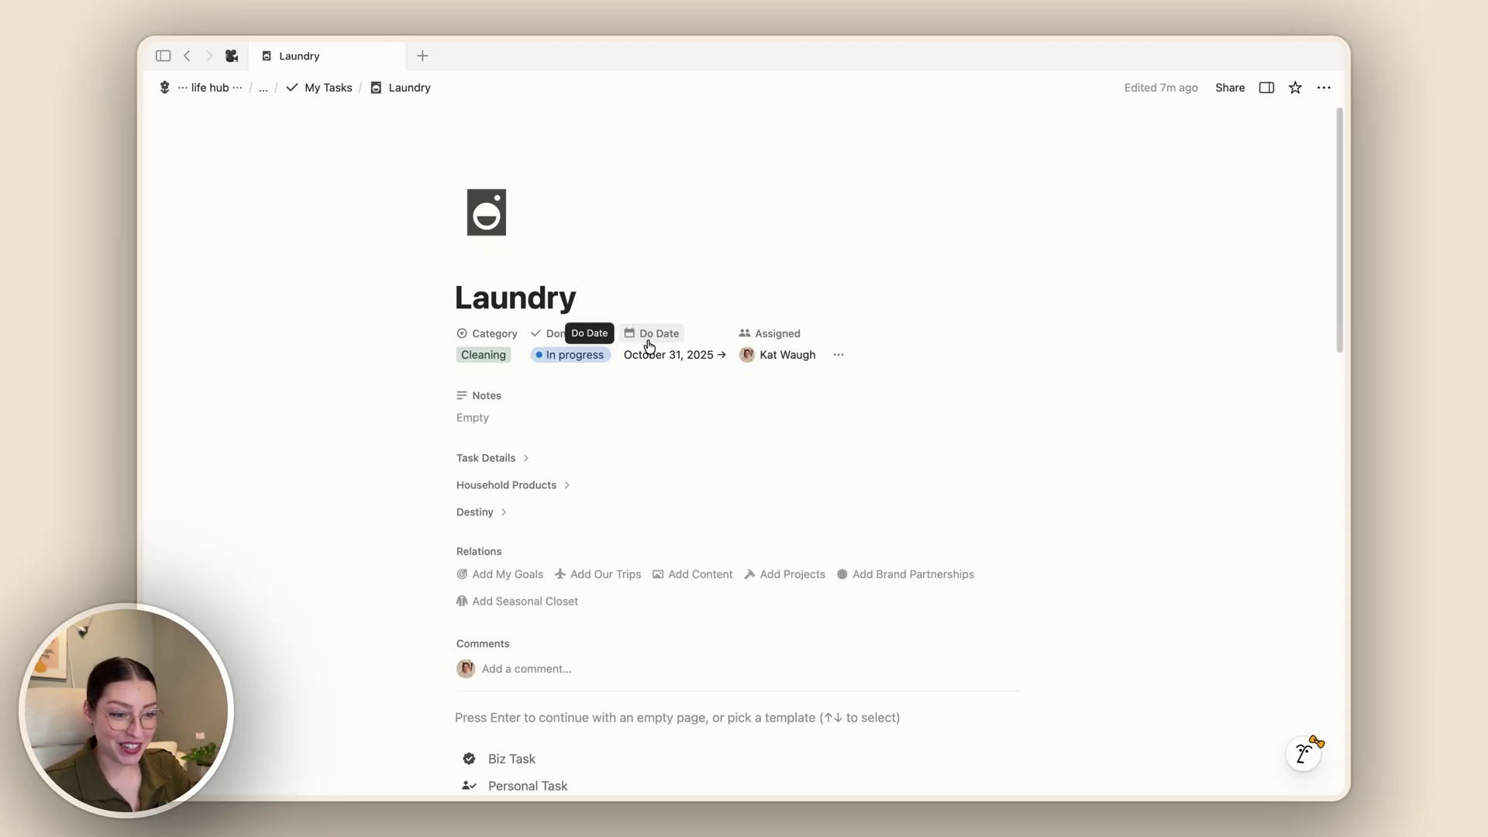
left_click(673, 356)
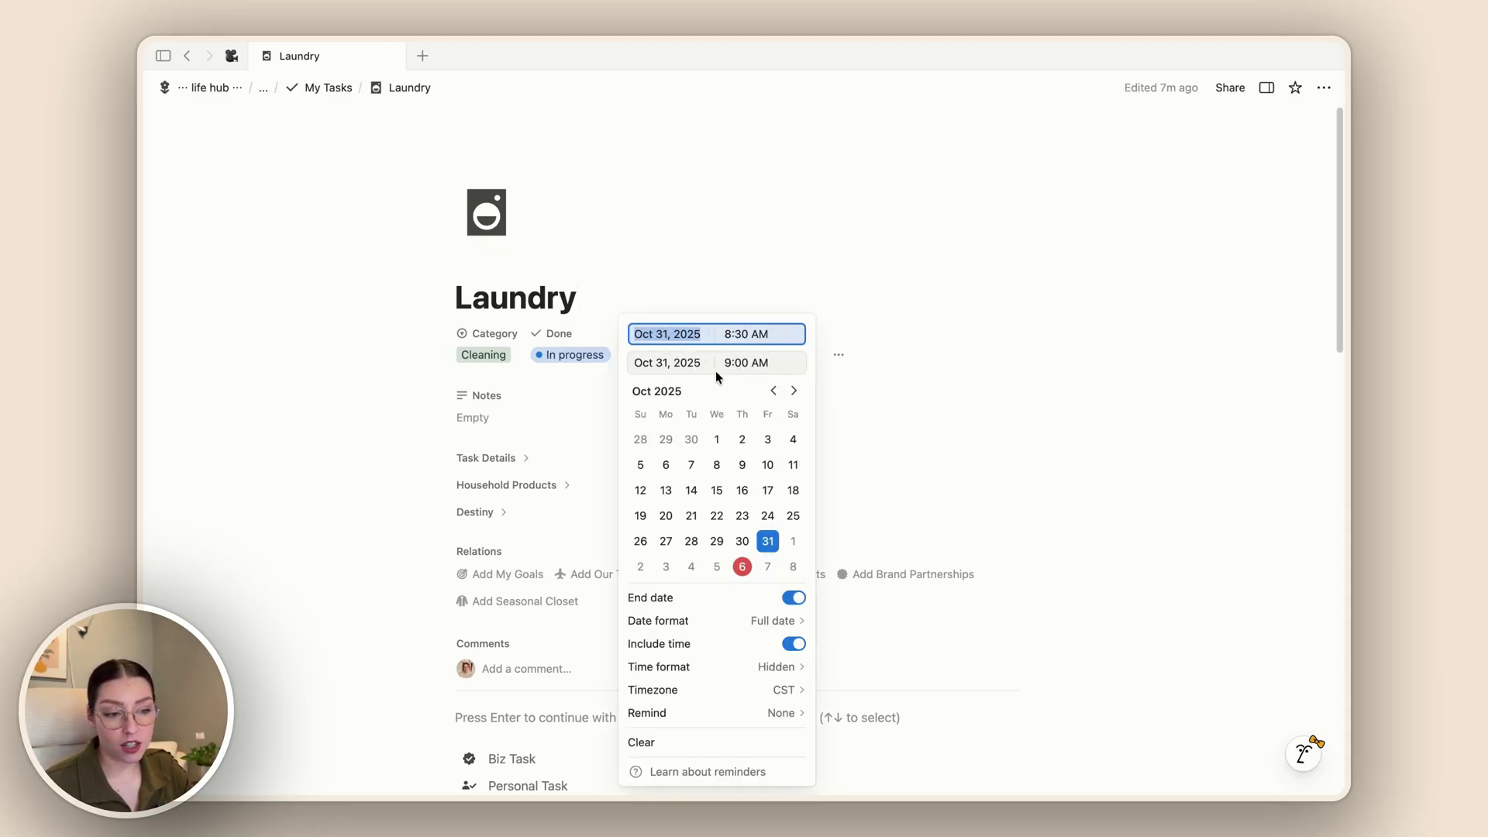
left_click(590, 298)
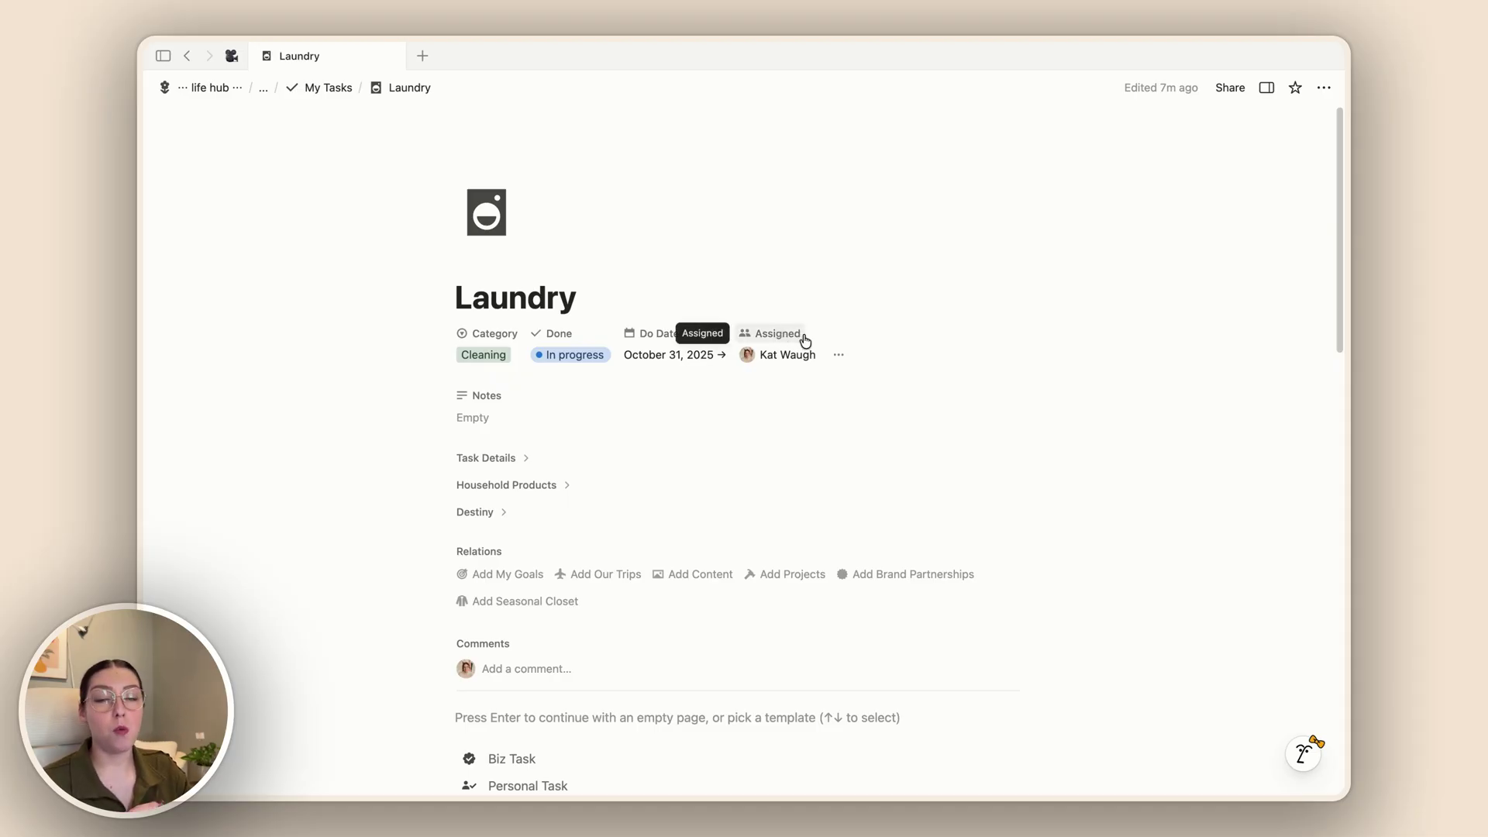
Expand the Laundry task's Task Details and review the Priority, Focus and Time Commitment options
mouse_move(155, 193)
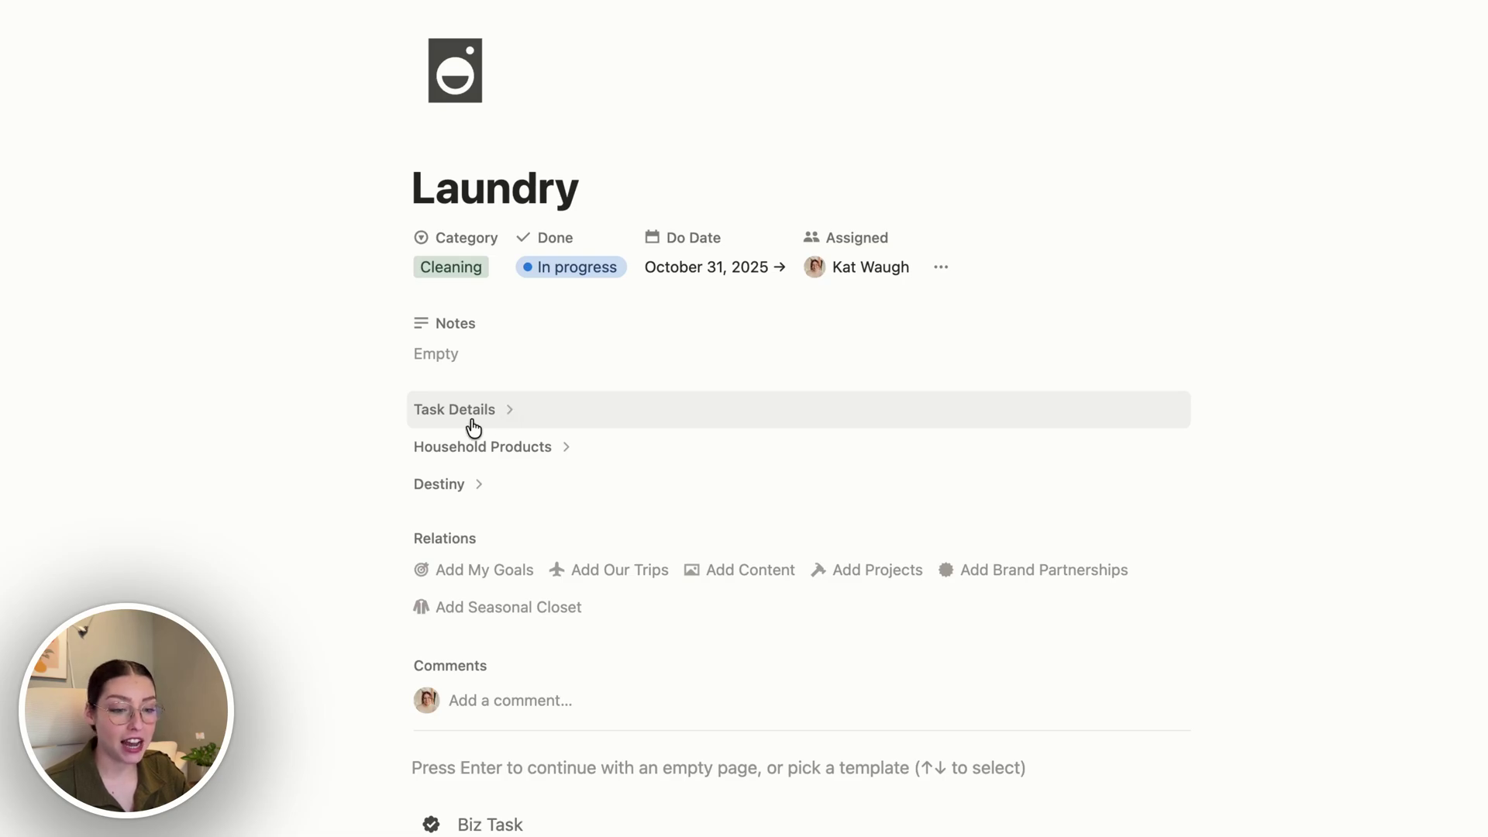
left_click(503, 422)
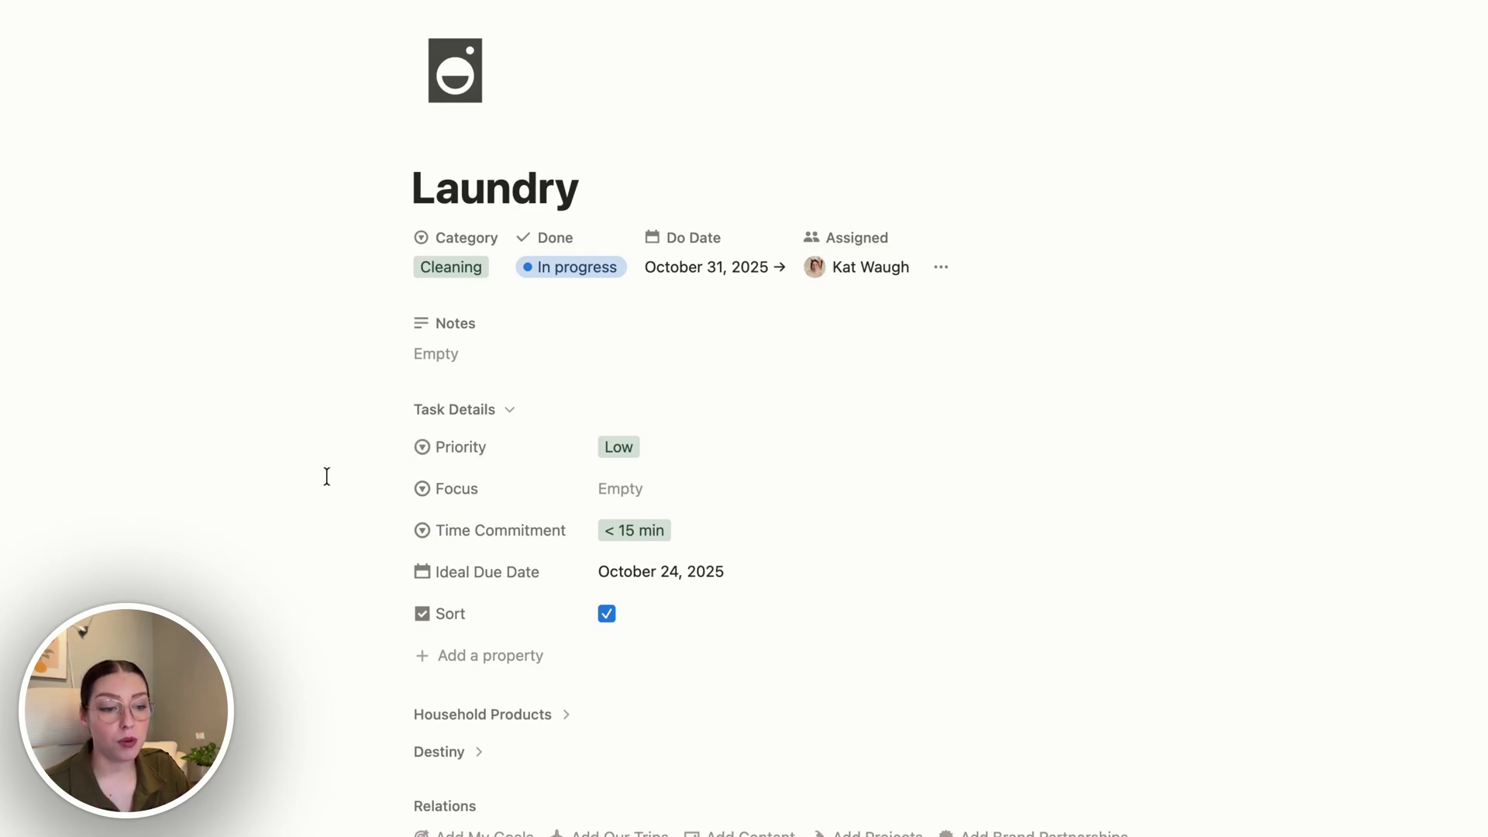
left_click(661, 456)
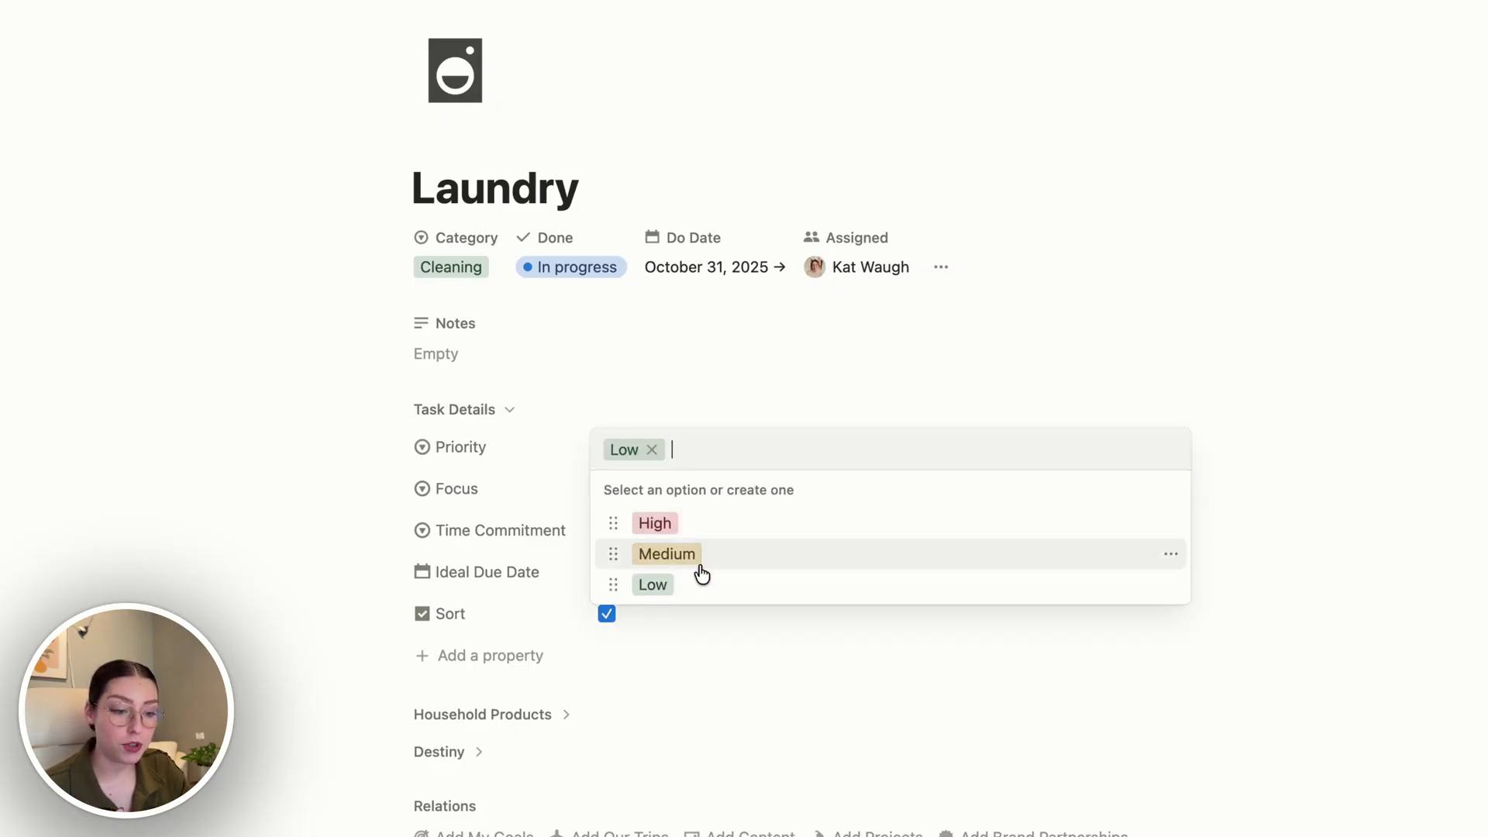
left_click(338, 440)
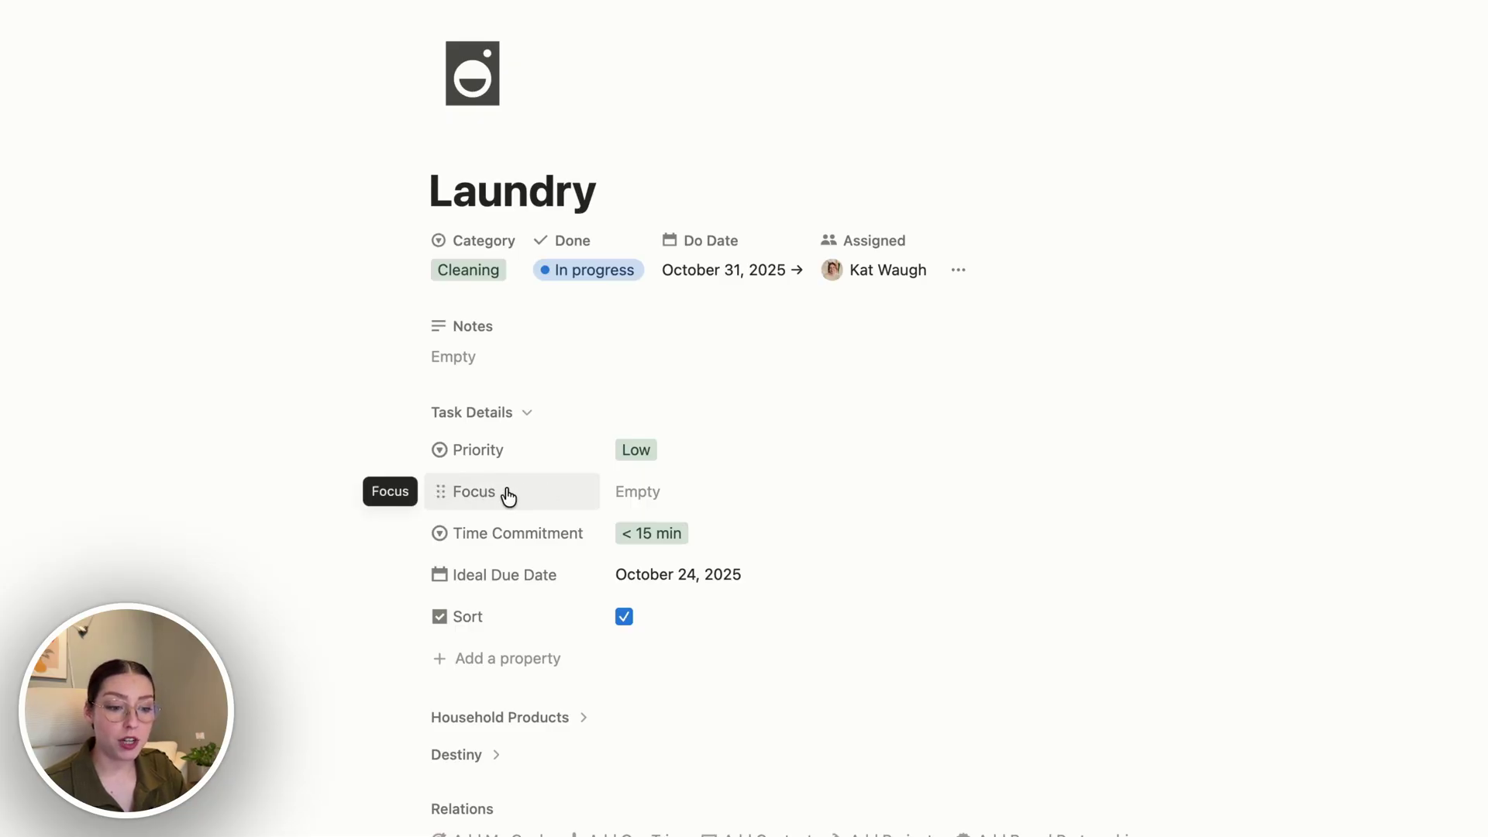
left_click(661, 492)
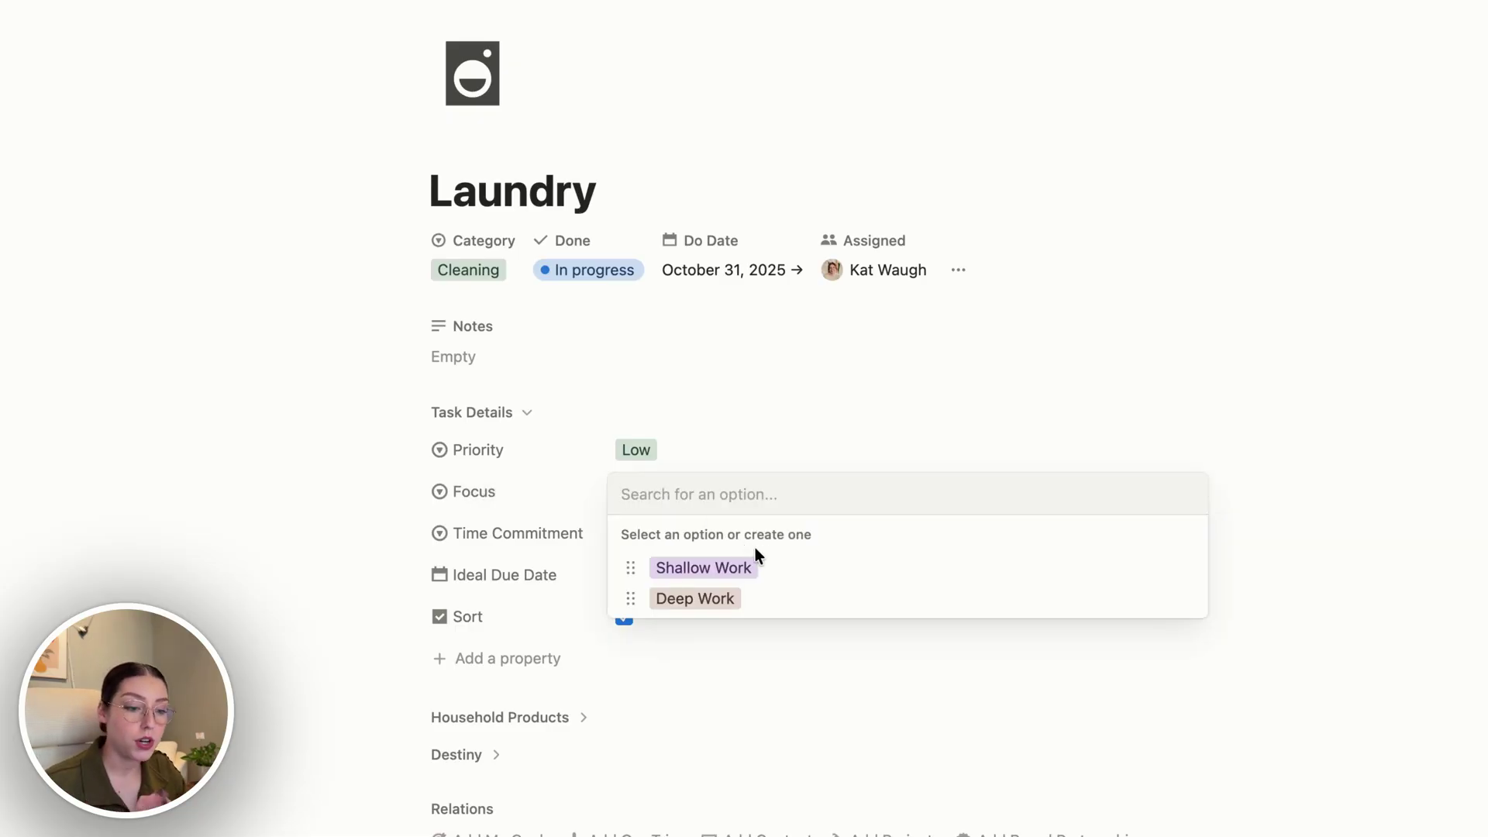
left_click(354, 473)
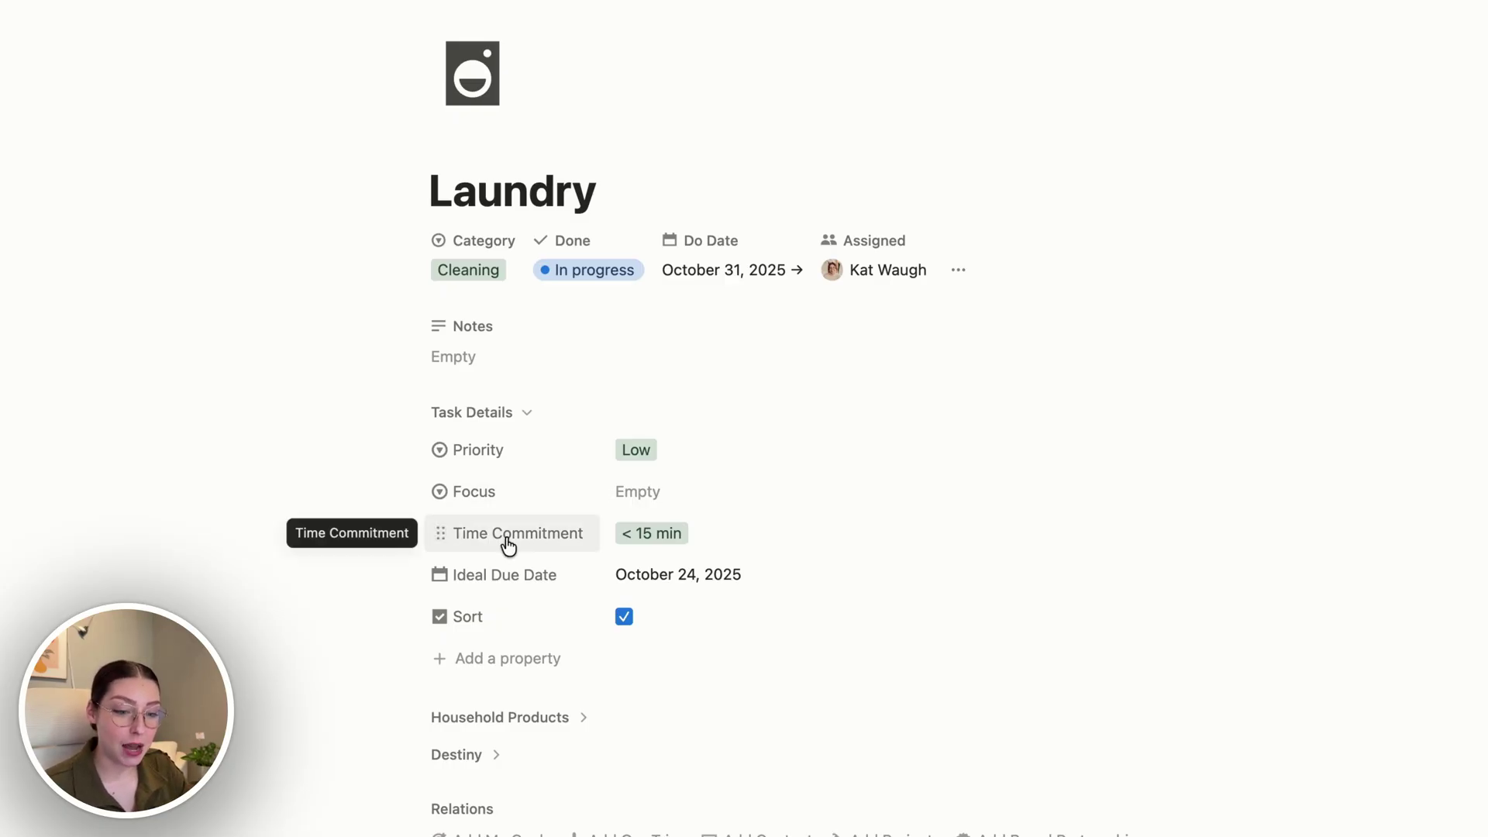
left_click(734, 535)
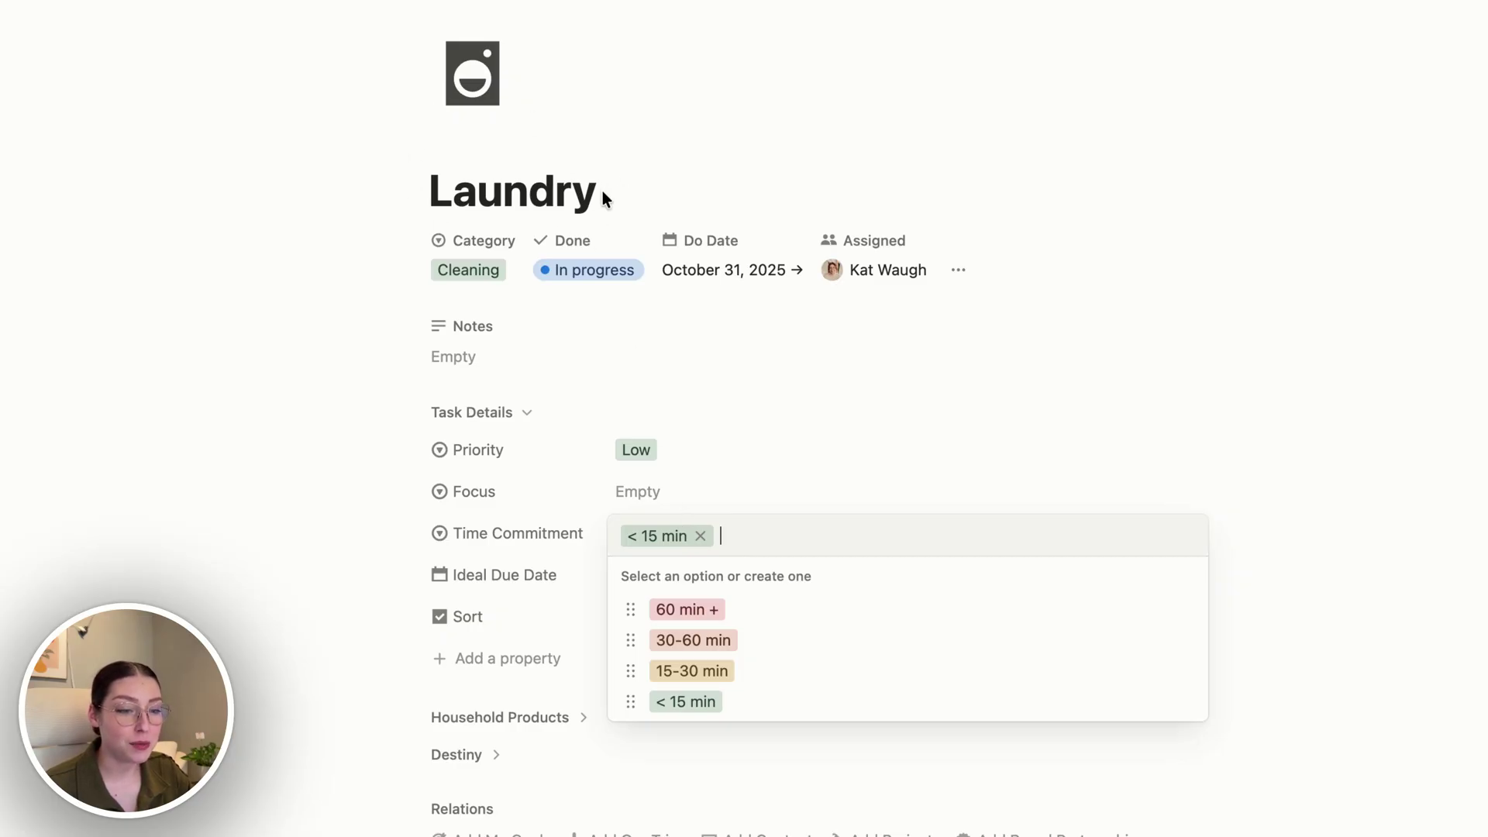
left_click(325, 435)
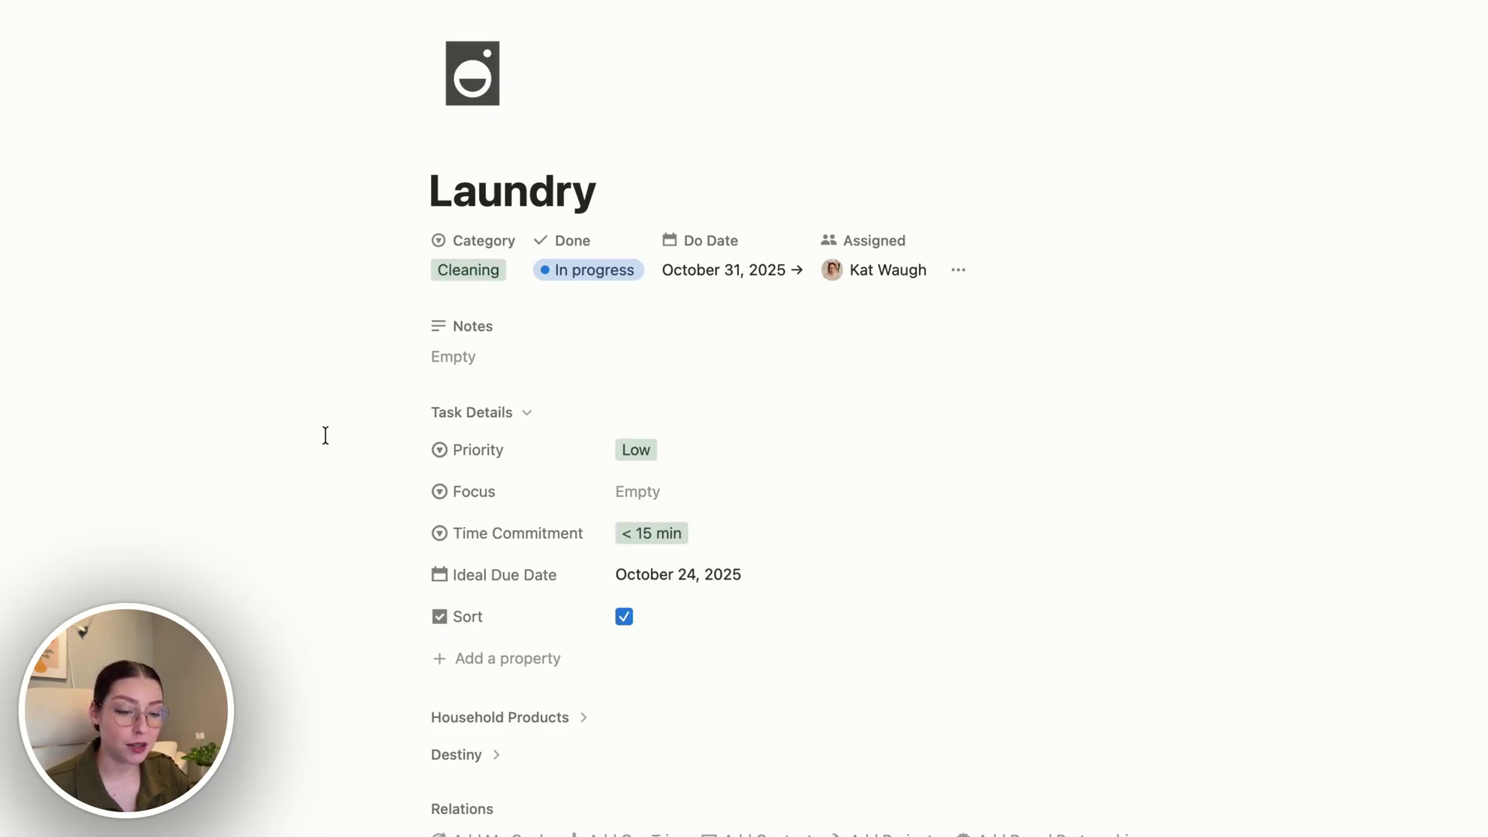
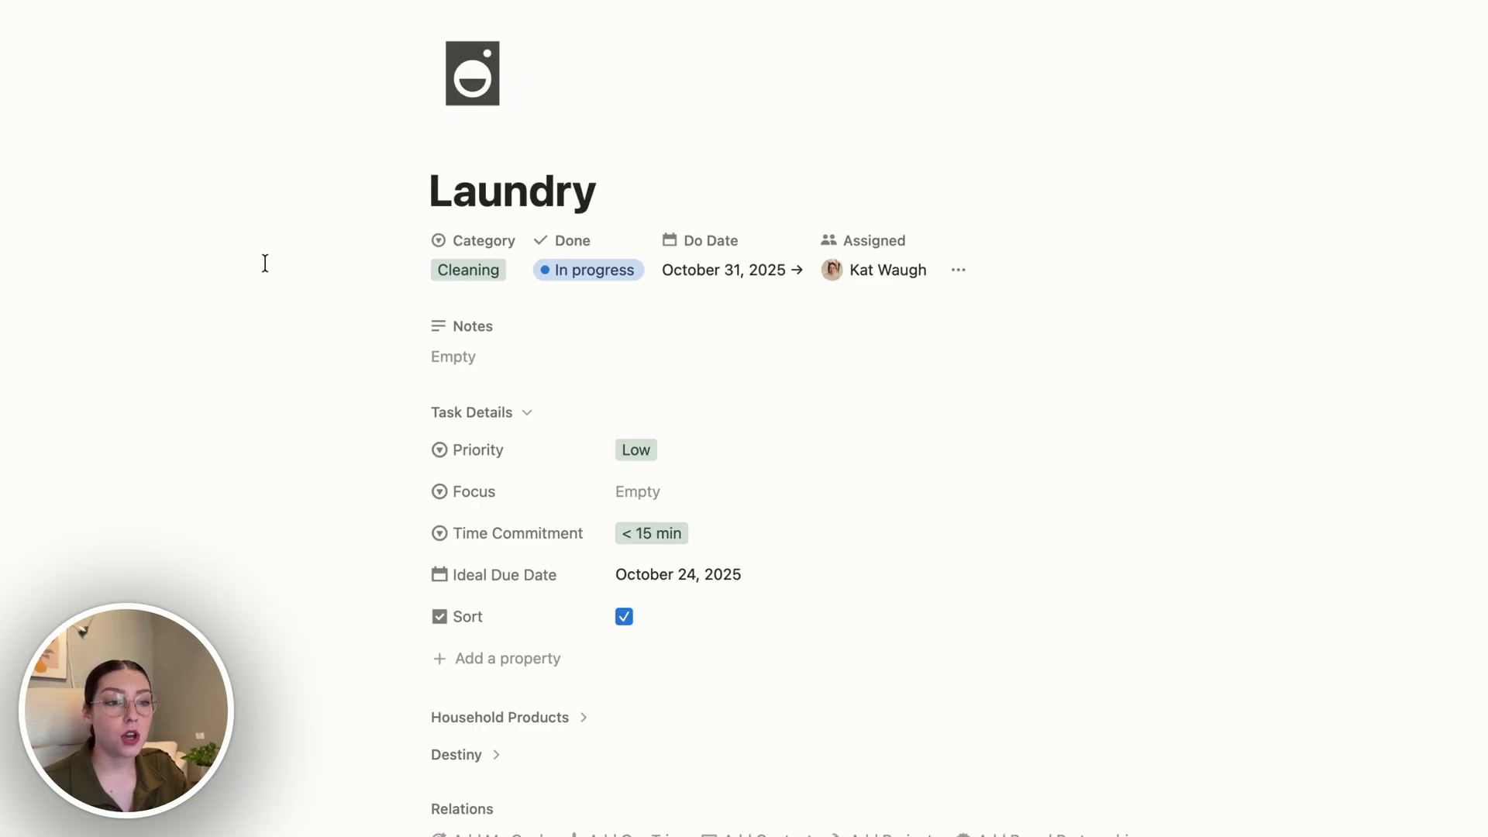
Examine the Task Dump, Top Priorities and Someday sections of the Weekly Planning page
left_click(485, 62)
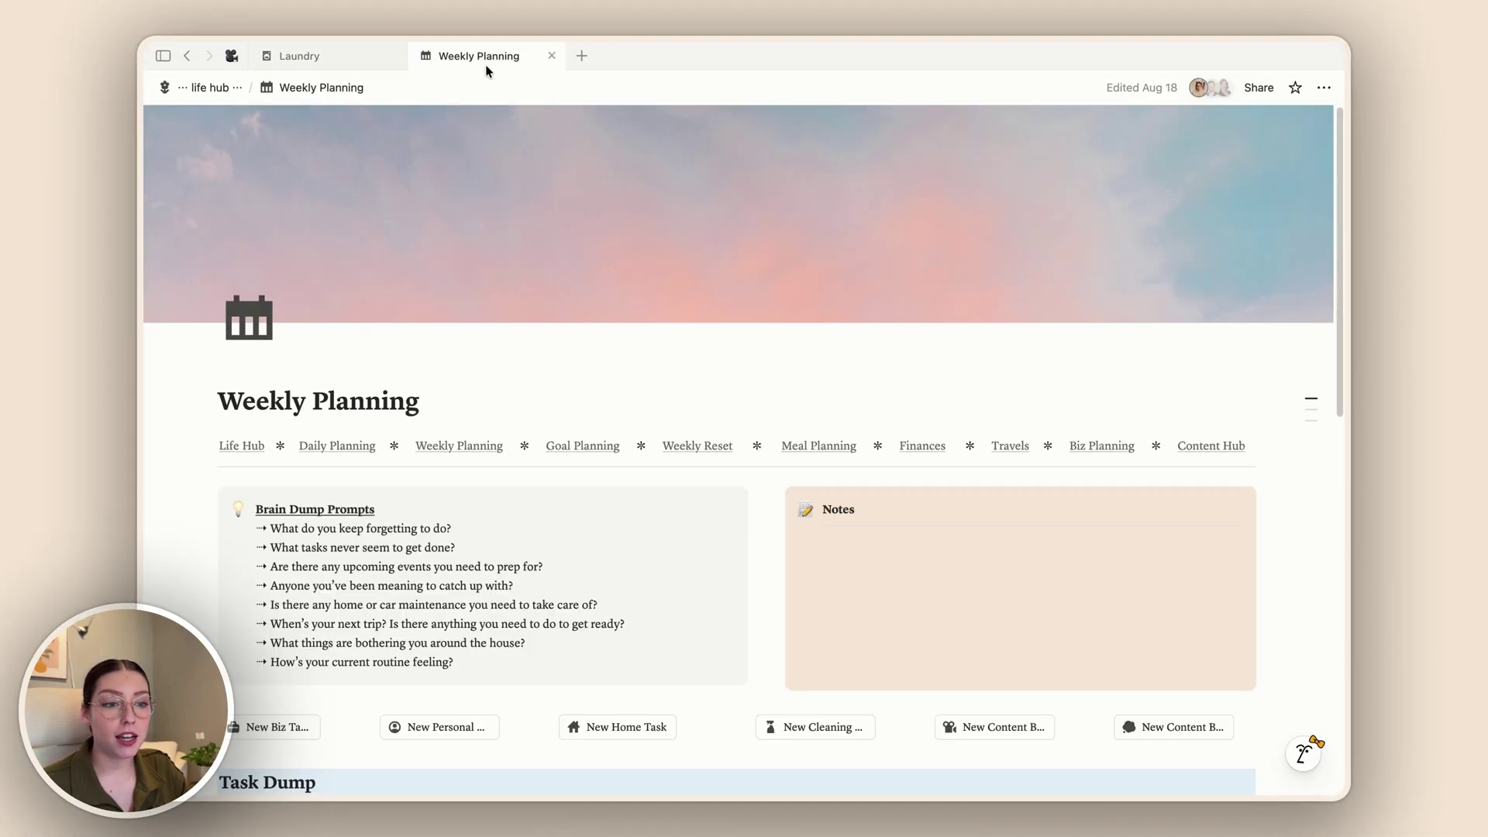
scroll(434, 430, "down", 4)
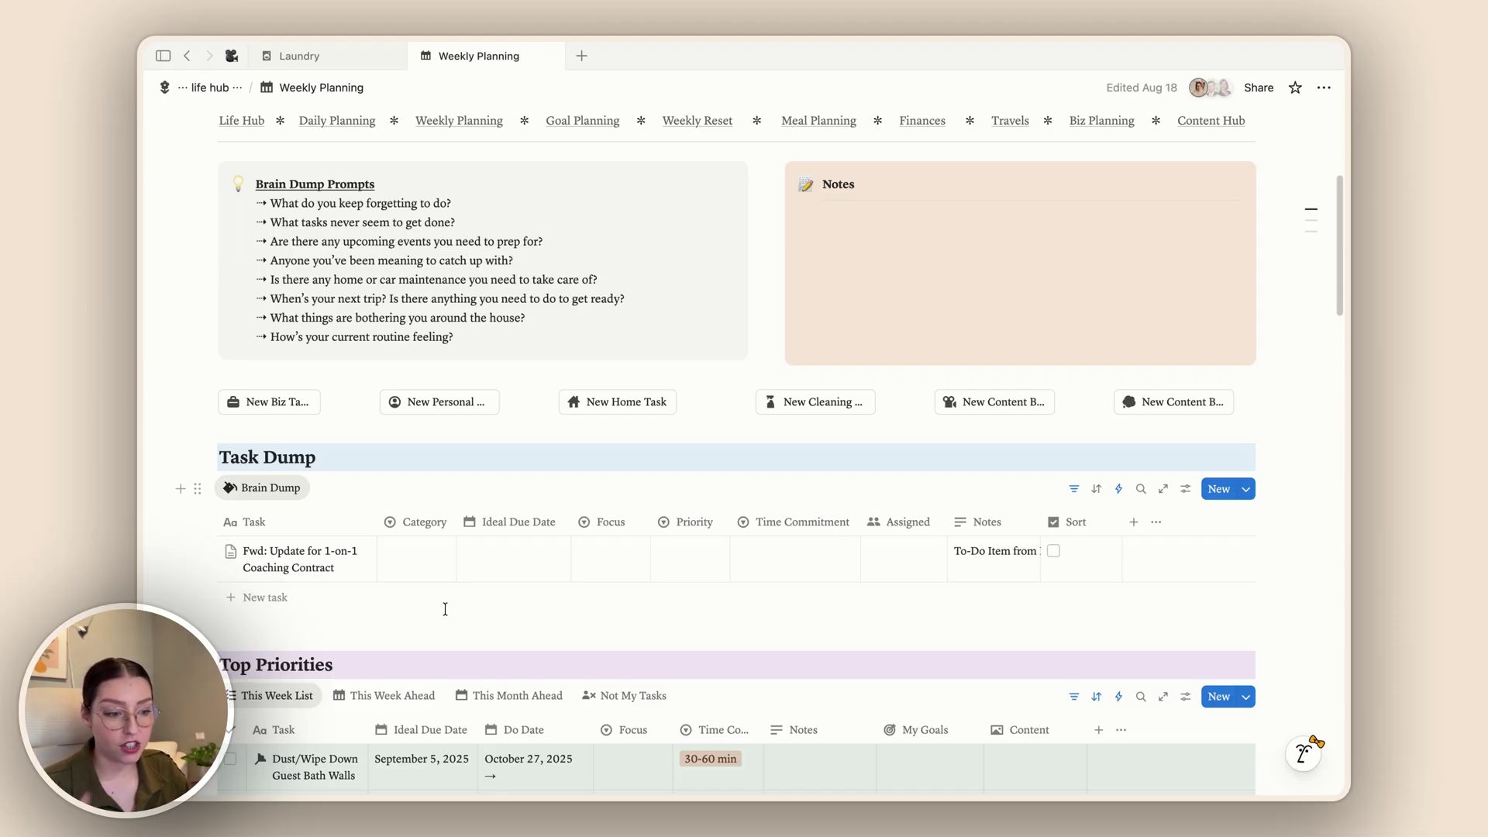
scroll(444, 609, "down", 6)
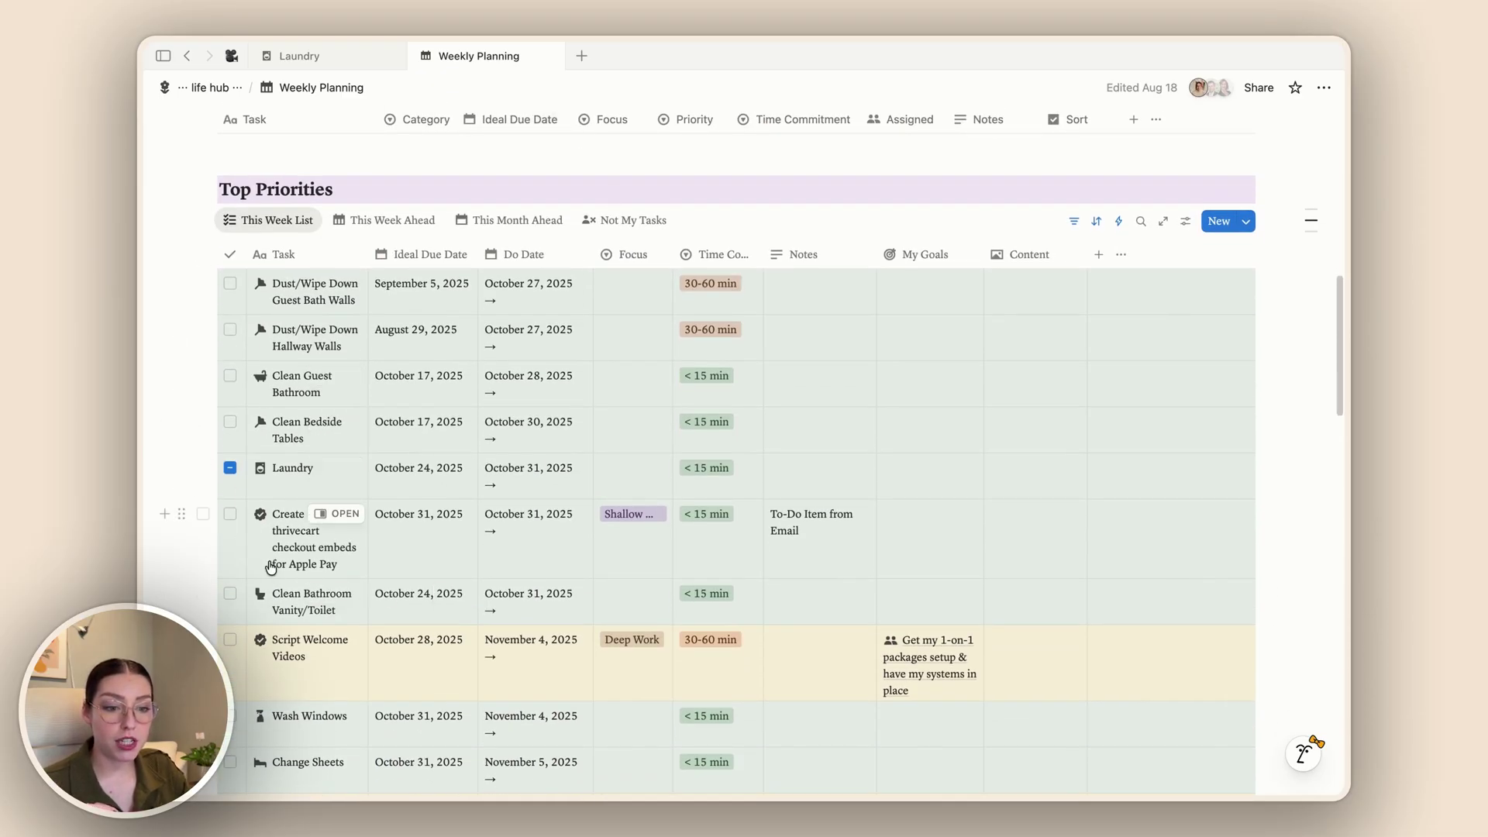
scroll(270, 558, "down", 8)
scroll(271, 558, "down", 10)
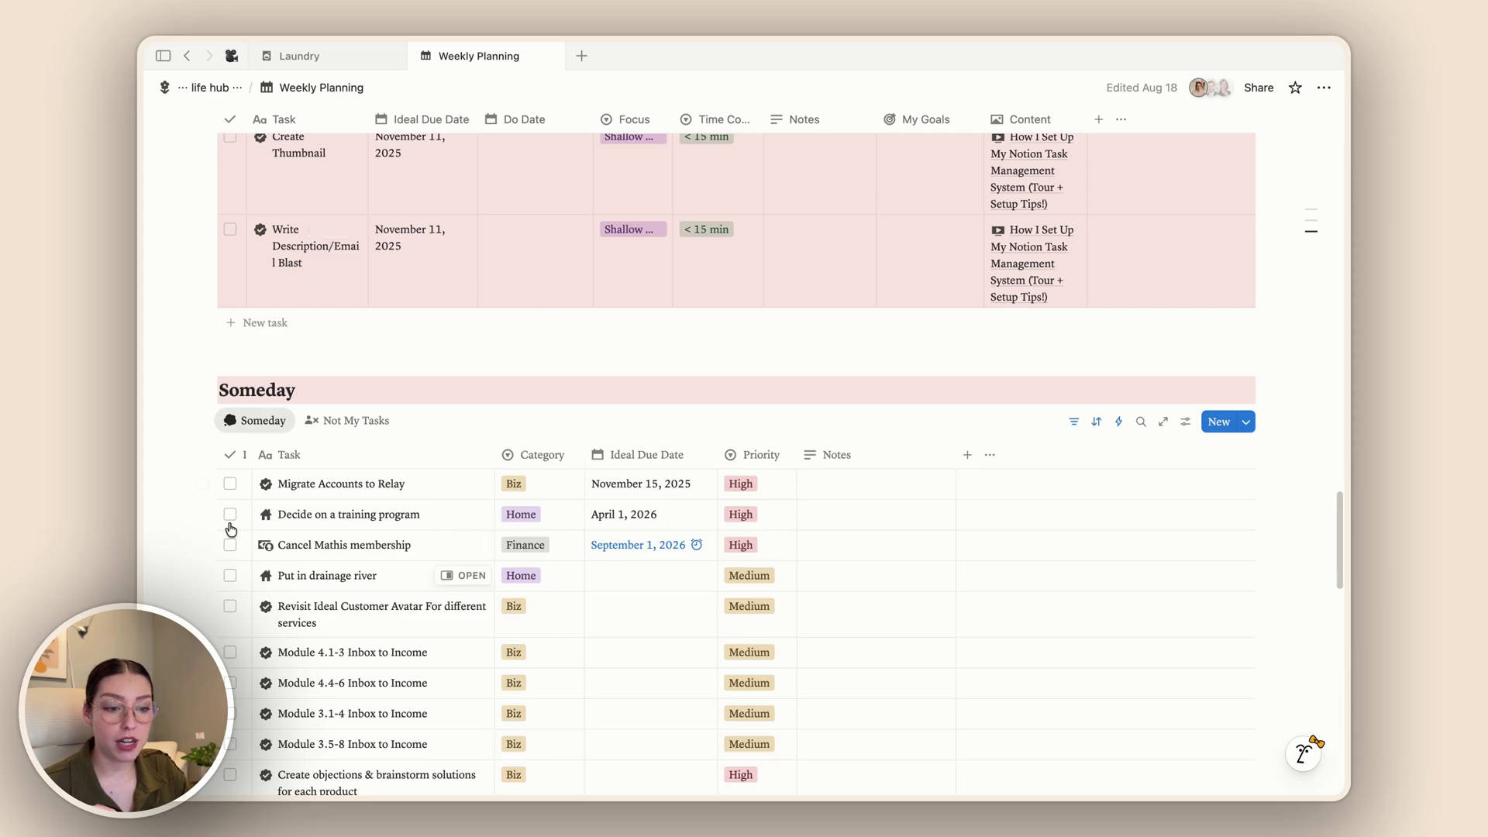
scroll(342, 611, "up", 20)
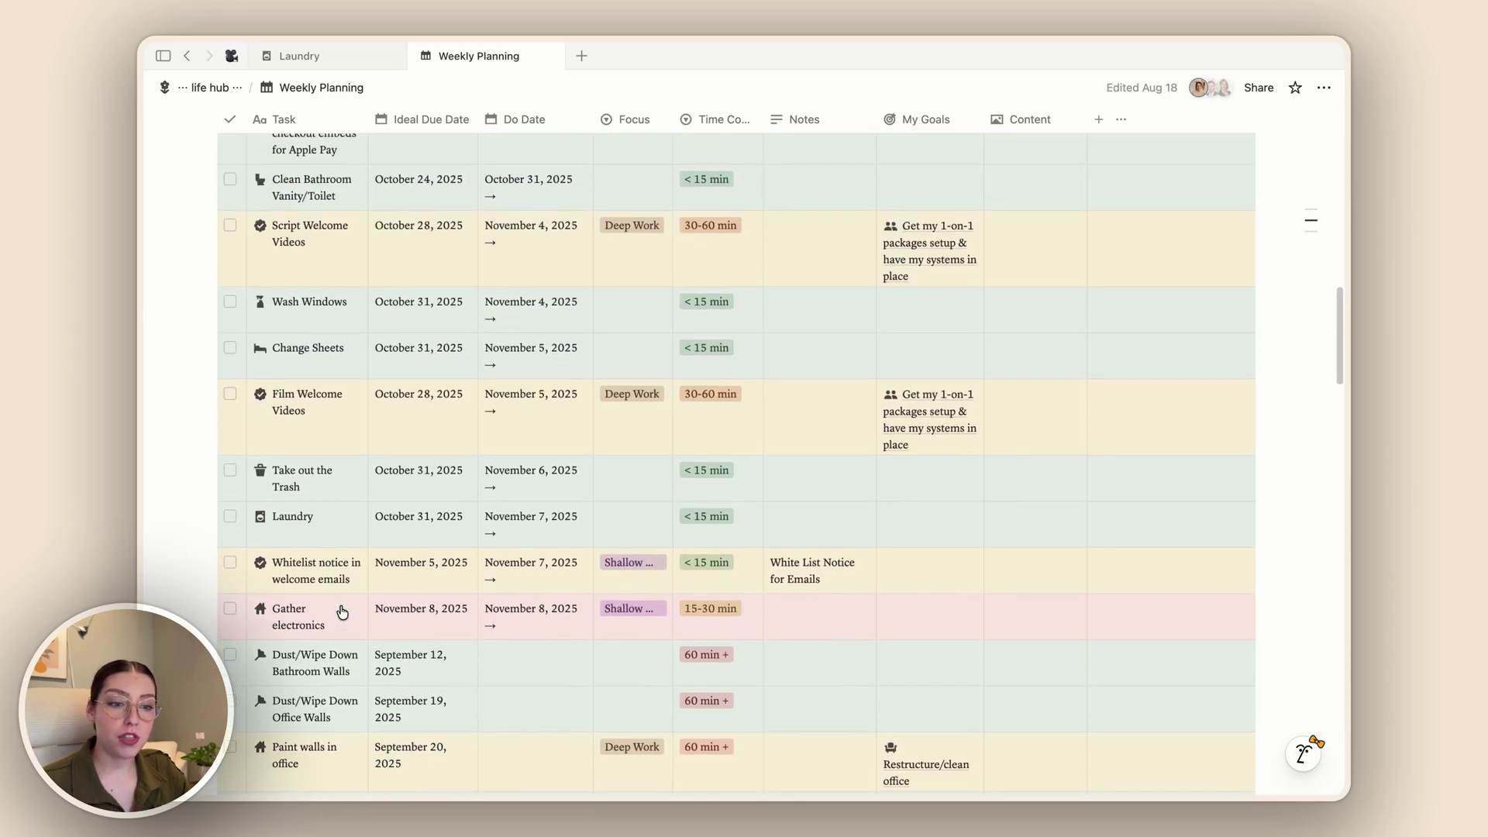
scroll(339, 605, "down", 4)
scroll(339, 605, "down", 1)
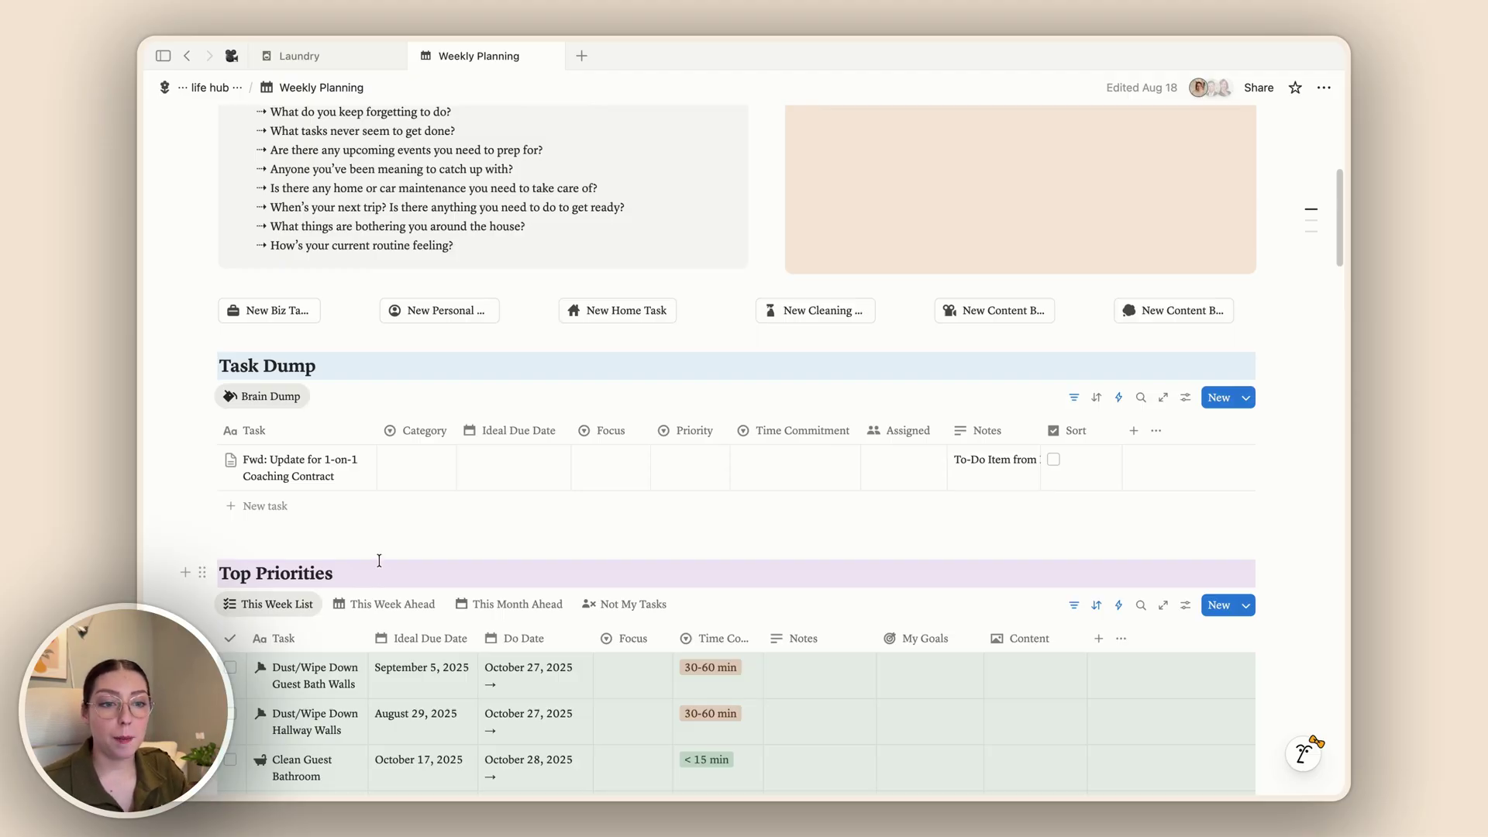
Mark "Fwd: Update for 1-on-1 Coaching Contract" as sorted in Weekly Planning's Task Dump and return to the Laundry task
left_click(318, 58)
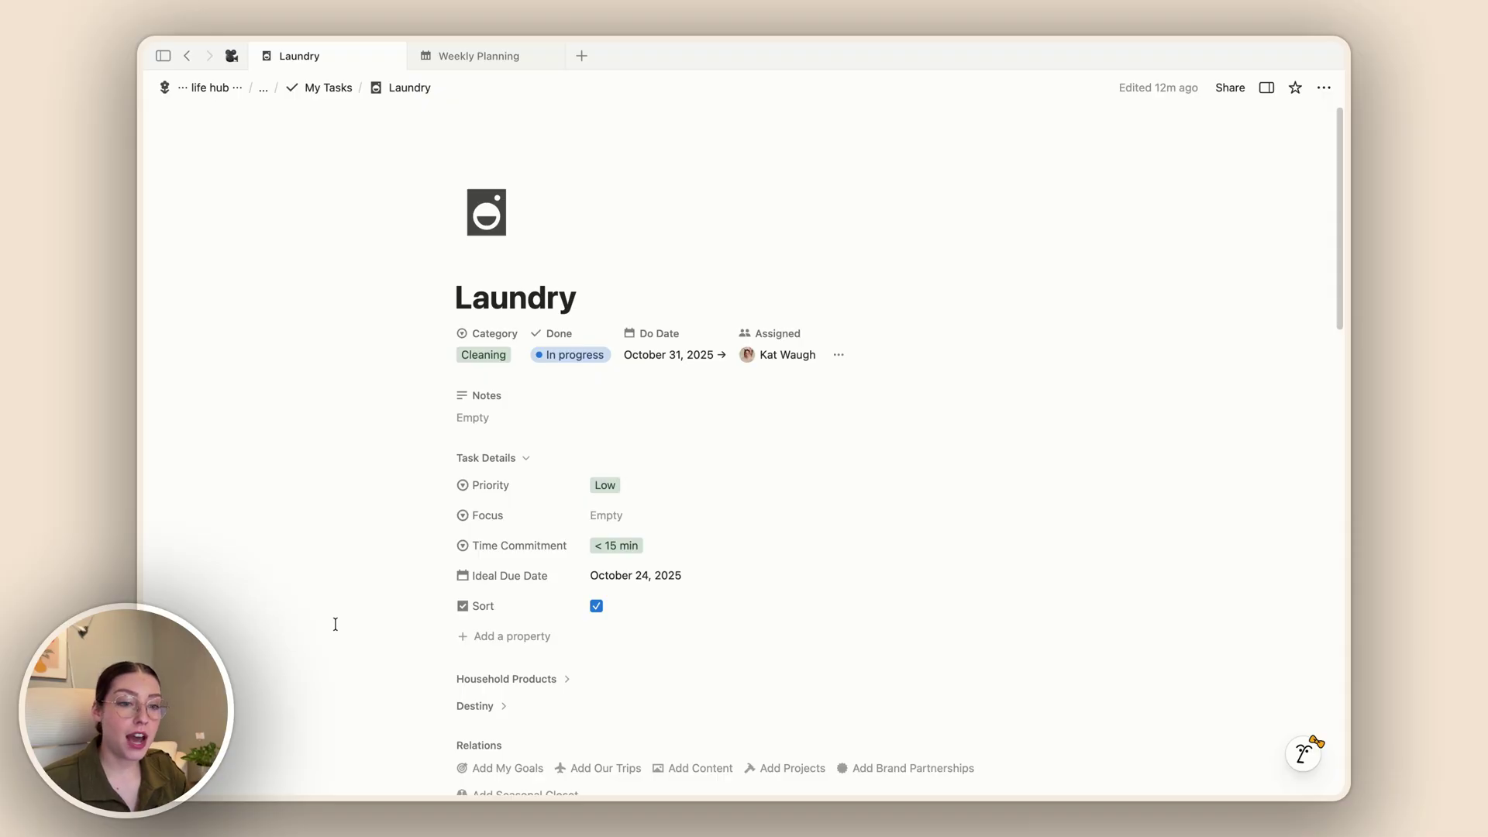
left_click(482, 61)
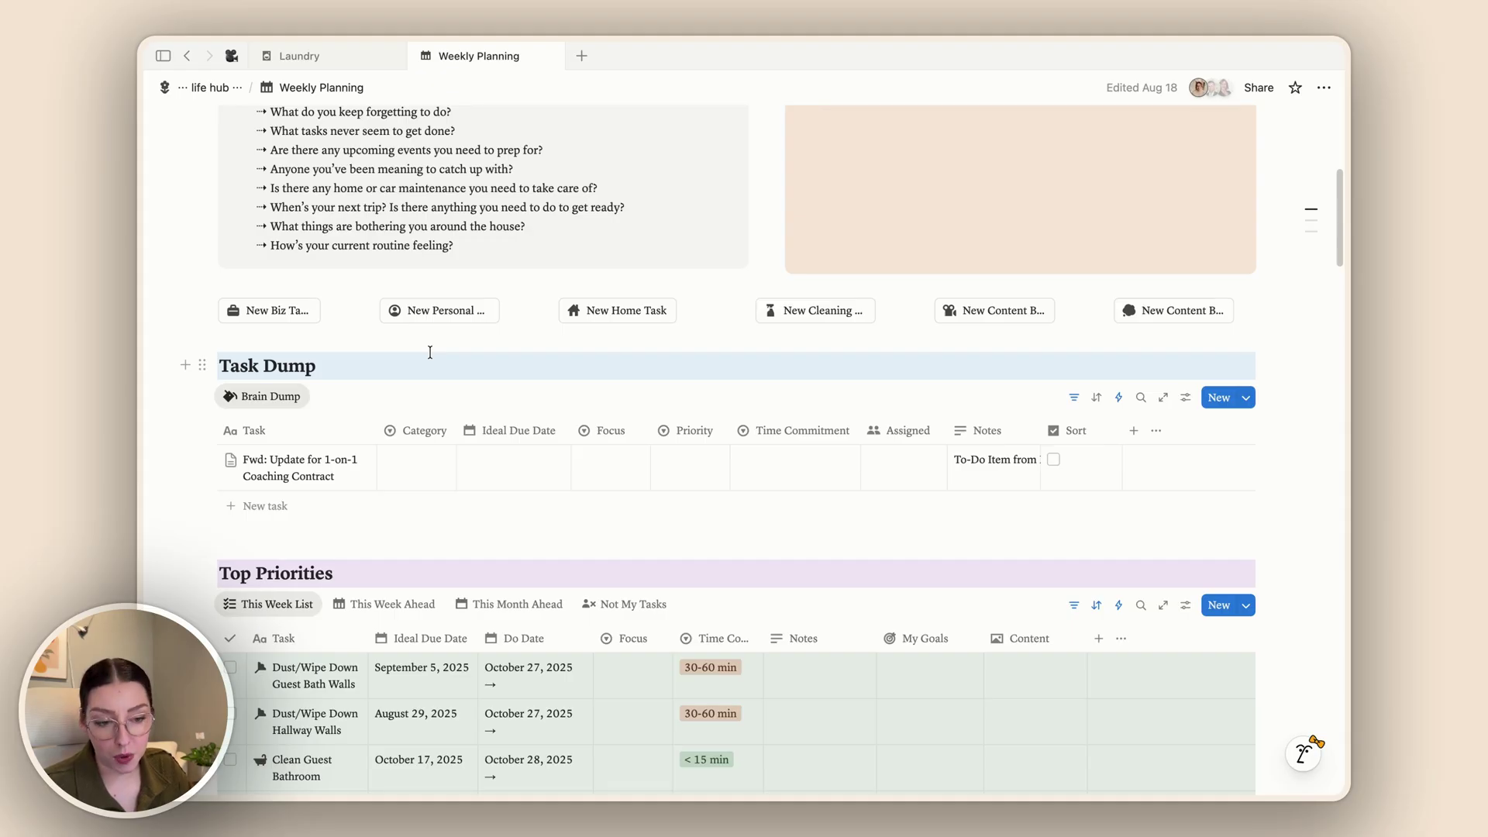
left_click(372, 57)
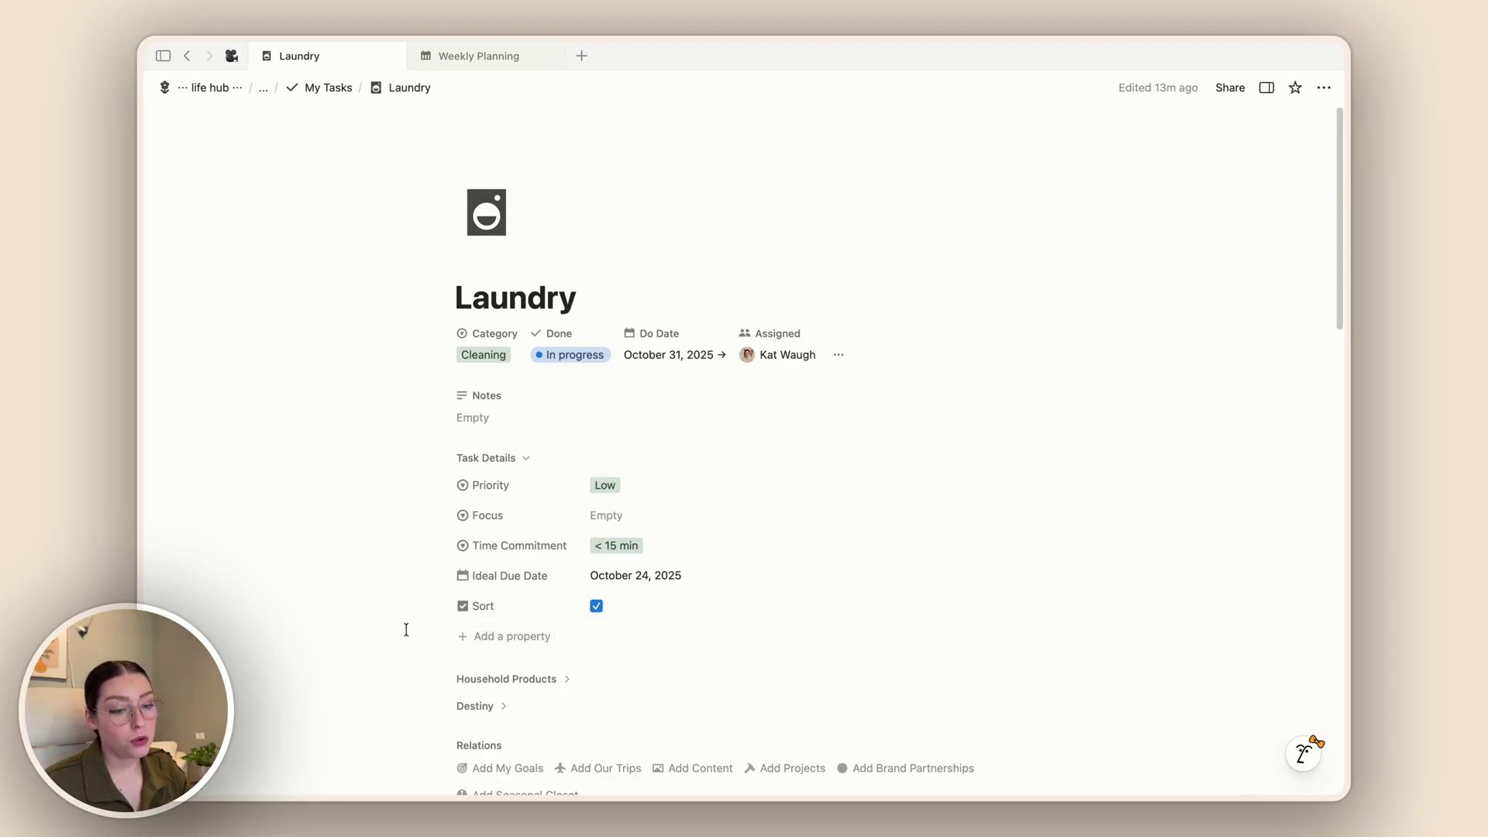
left_click(481, 55)
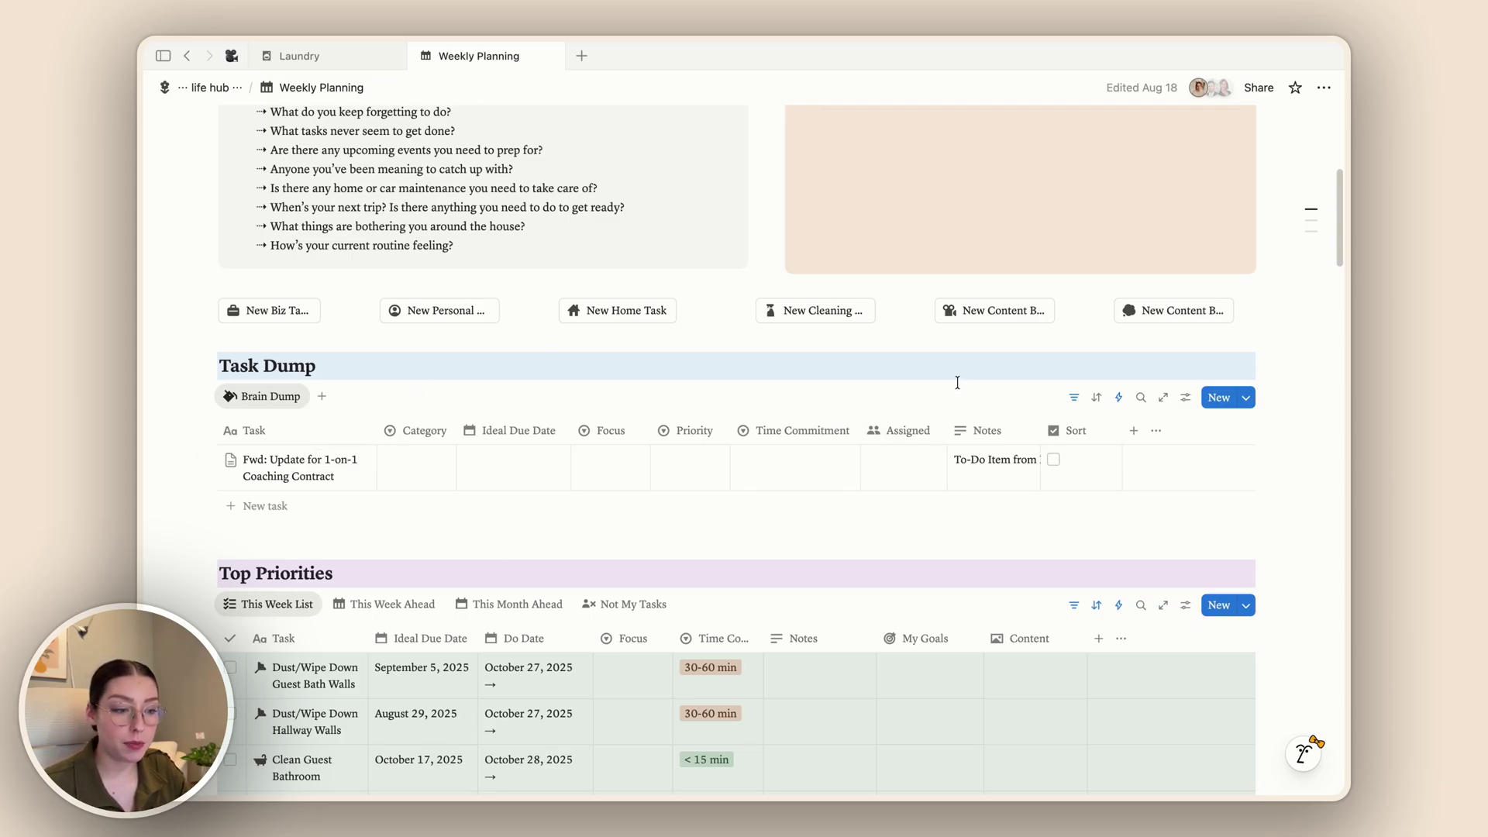
left_click(1060, 462)
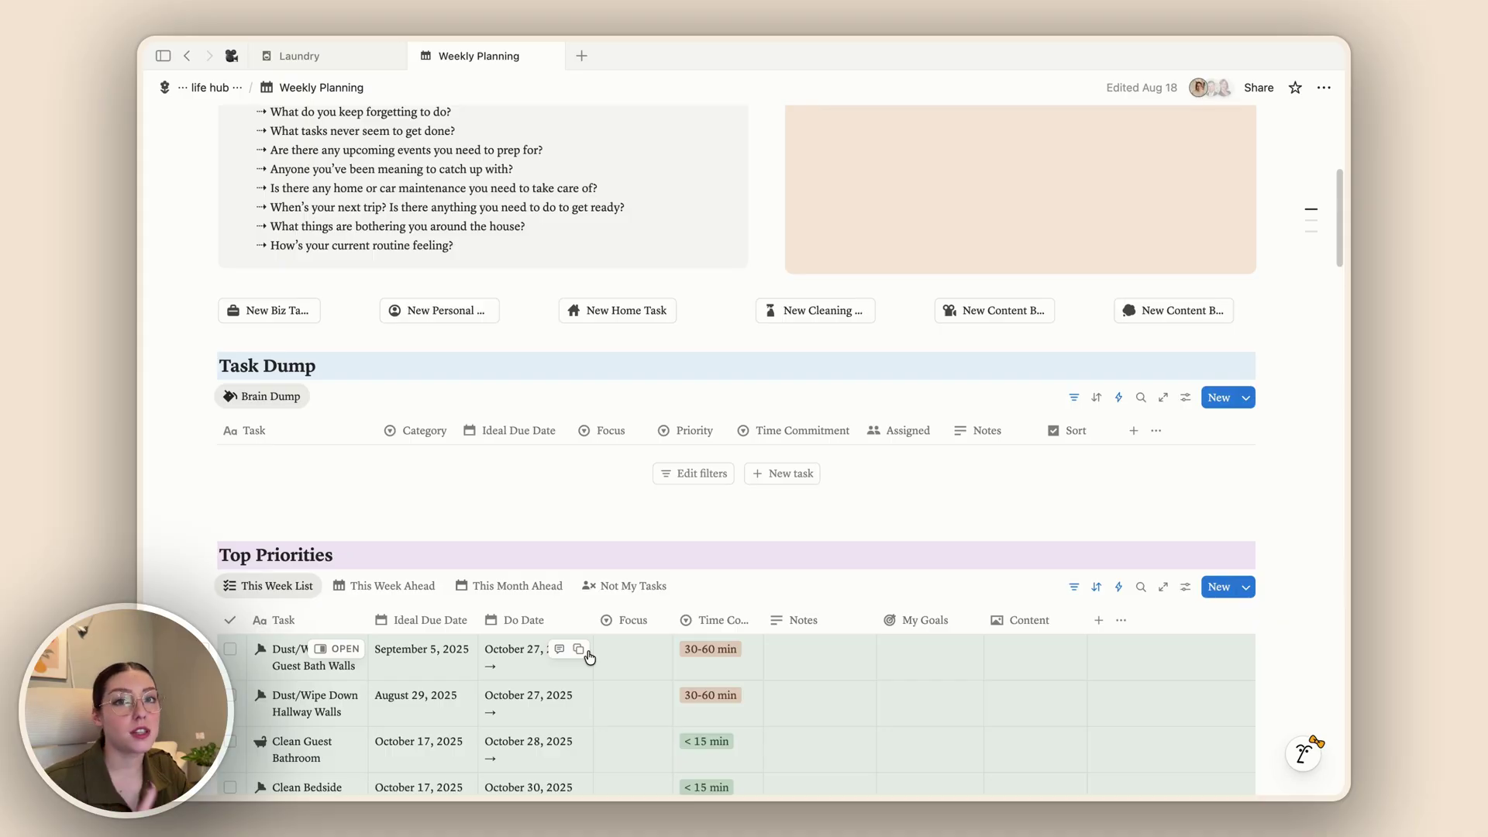
key("ctrl+shift+Tab")
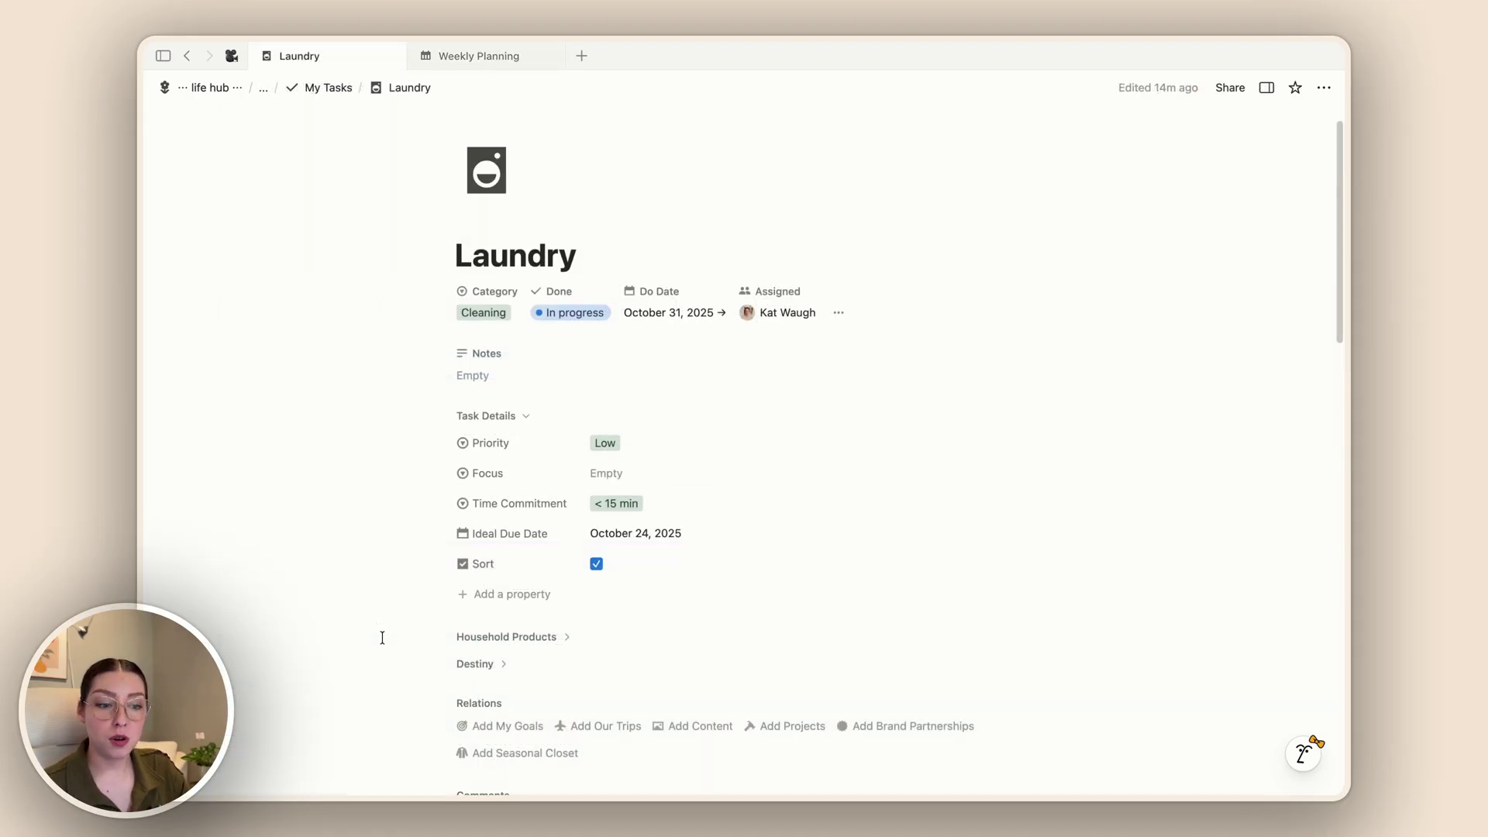
Expand the Laundry task's Household Products section and review the available Category options
left_click(557, 636)
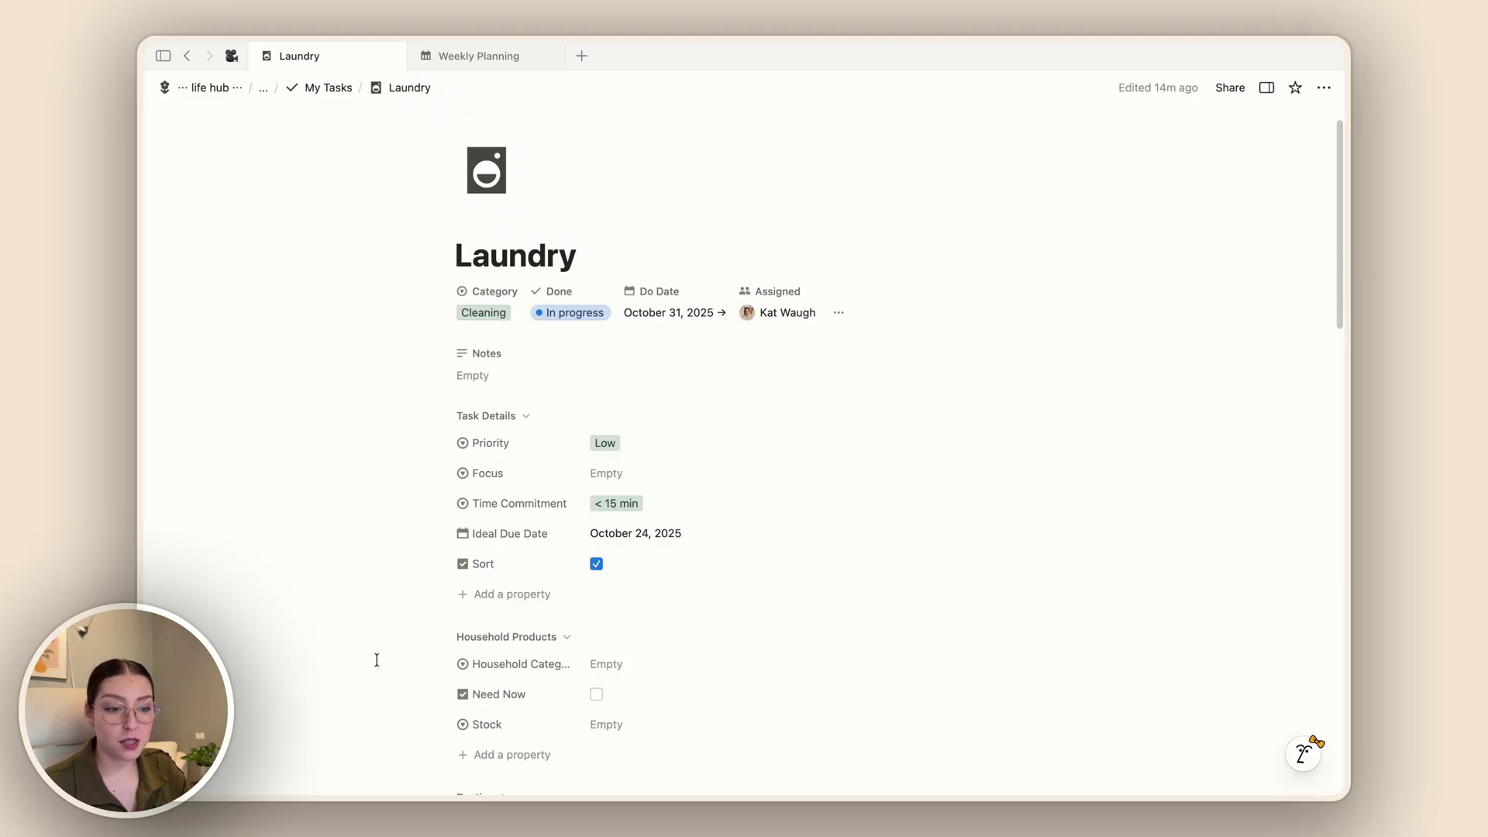
scroll(377, 659, "down", 2)
left_click(484, 216)
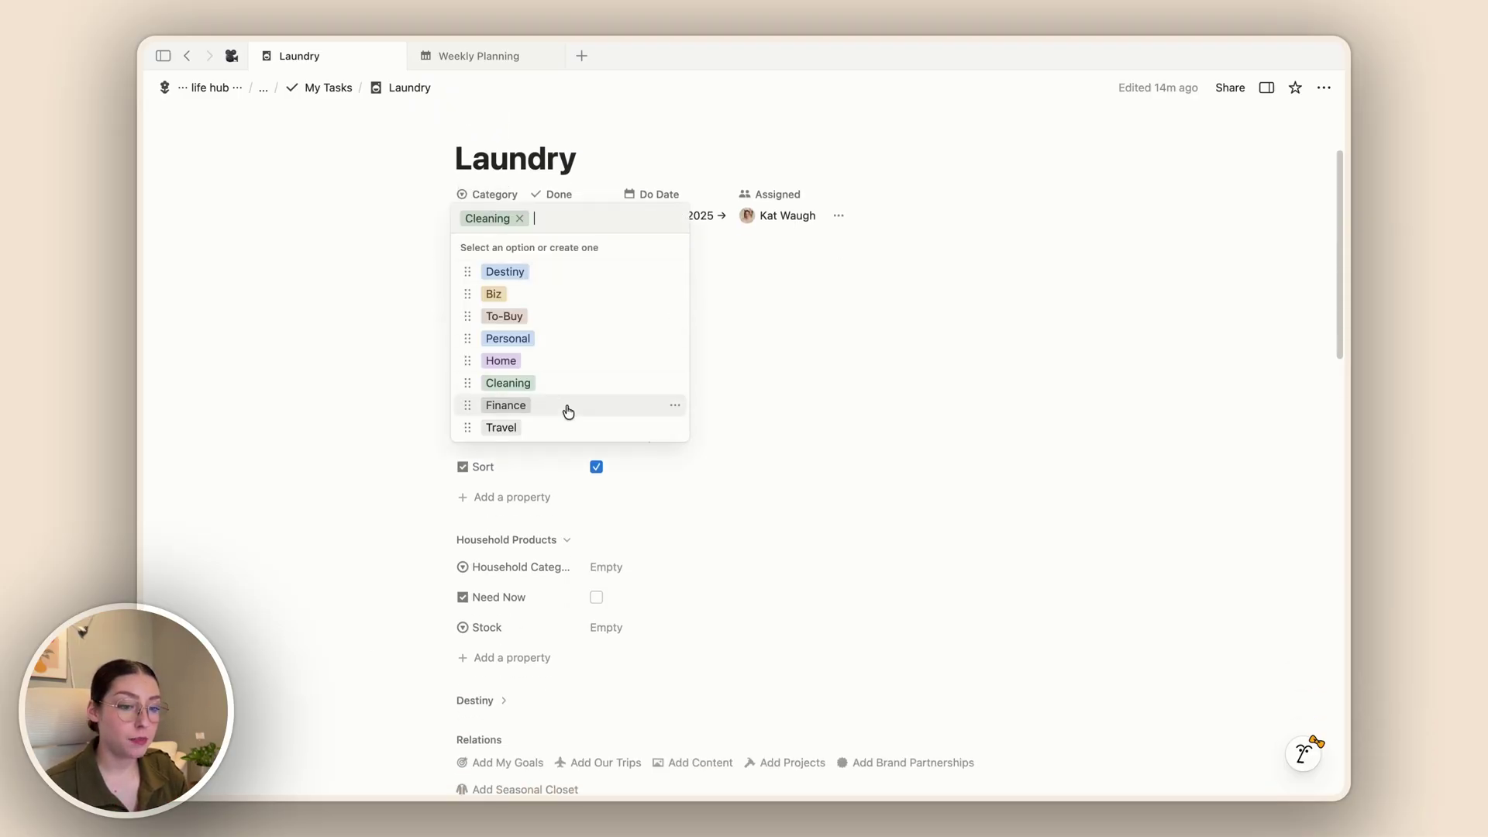
left_click(337, 448)
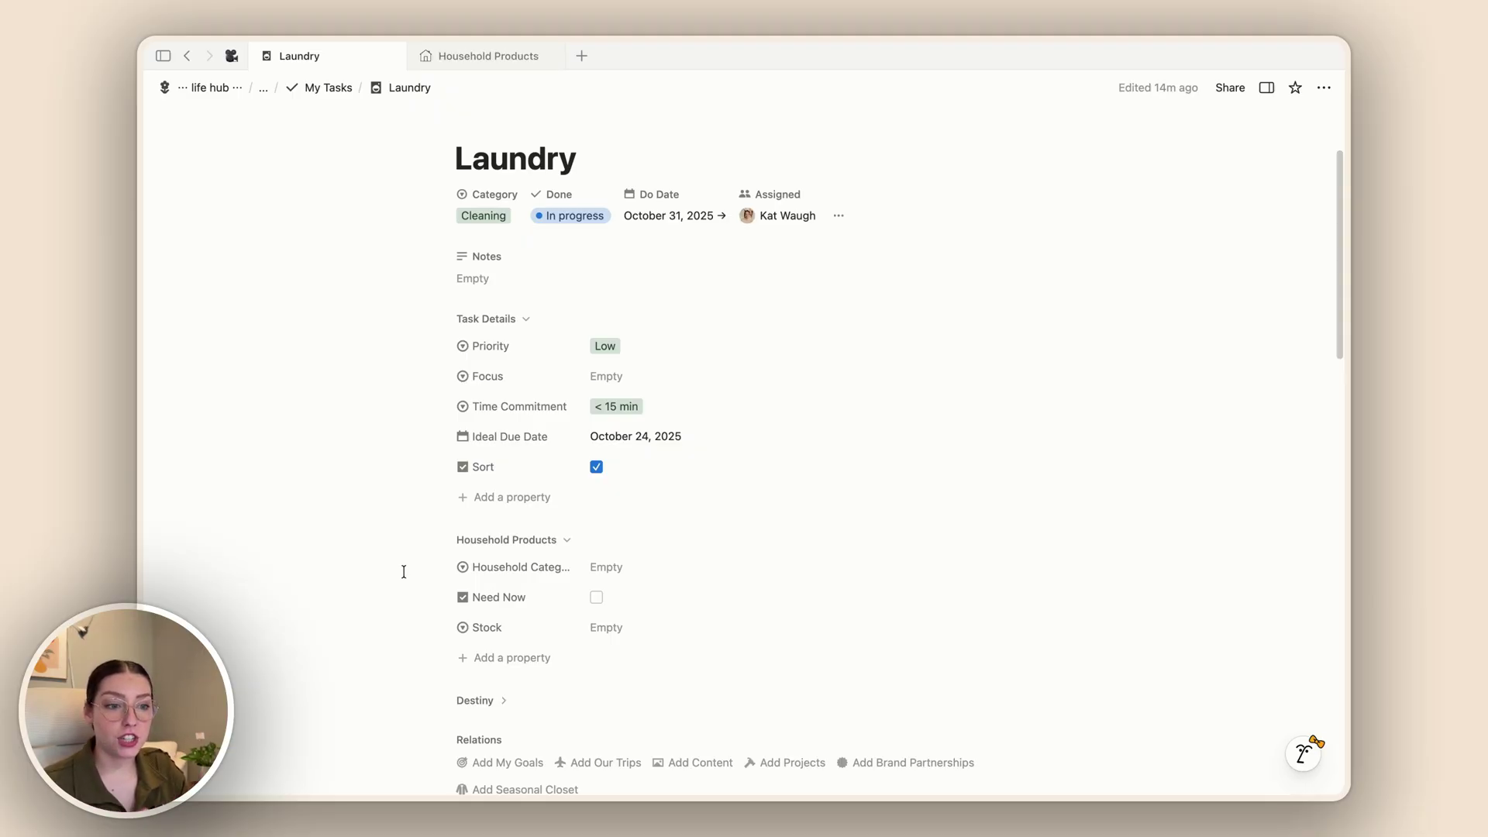
Examine the product groups on the Household Products page with their Stock, Notes and Need Now columns
left_click(482, 56)
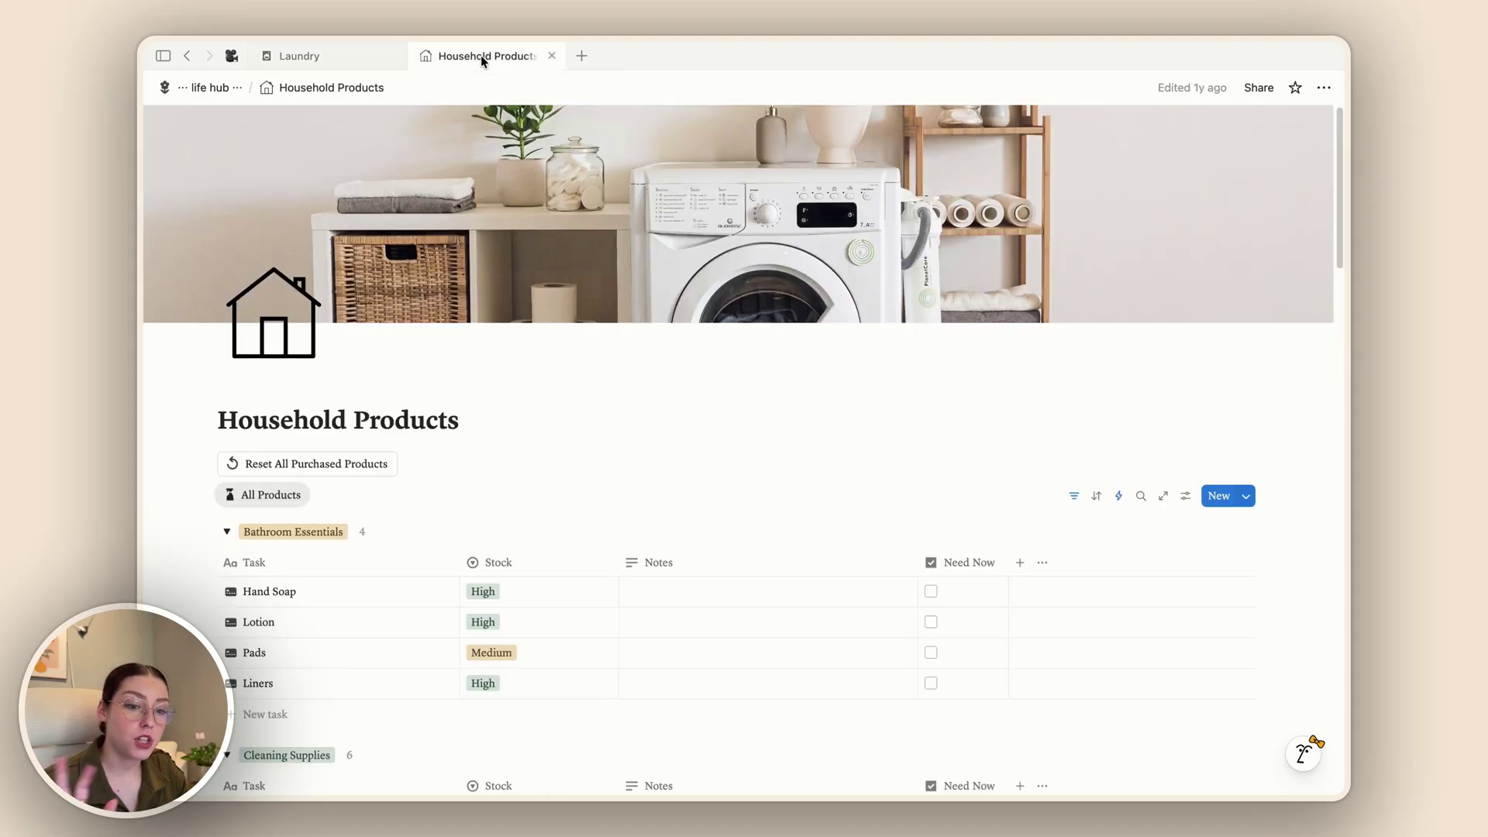
scroll(610, 505, "down", 3)
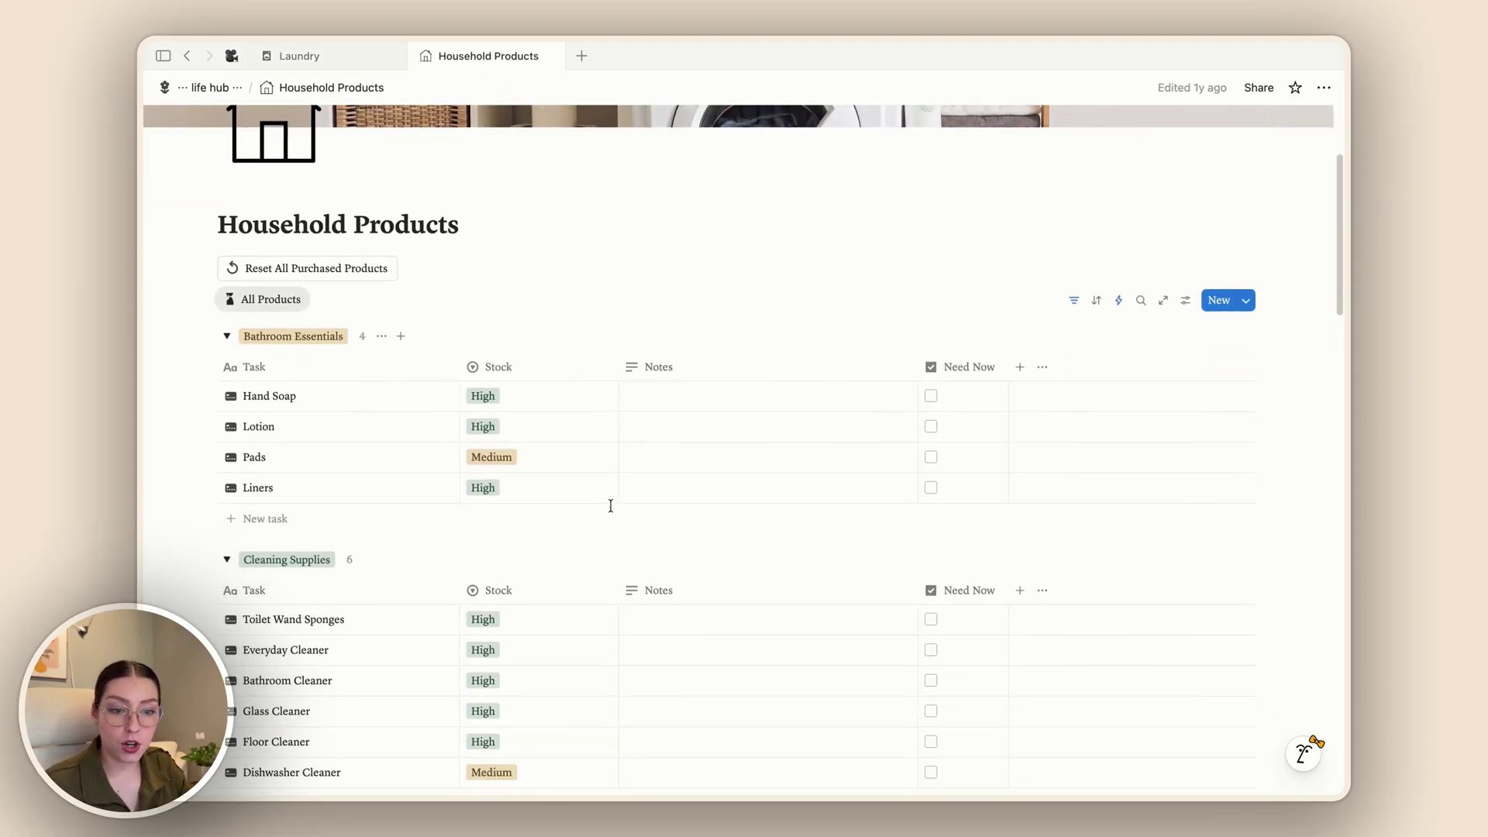
scroll(671, 481, "down", 7)
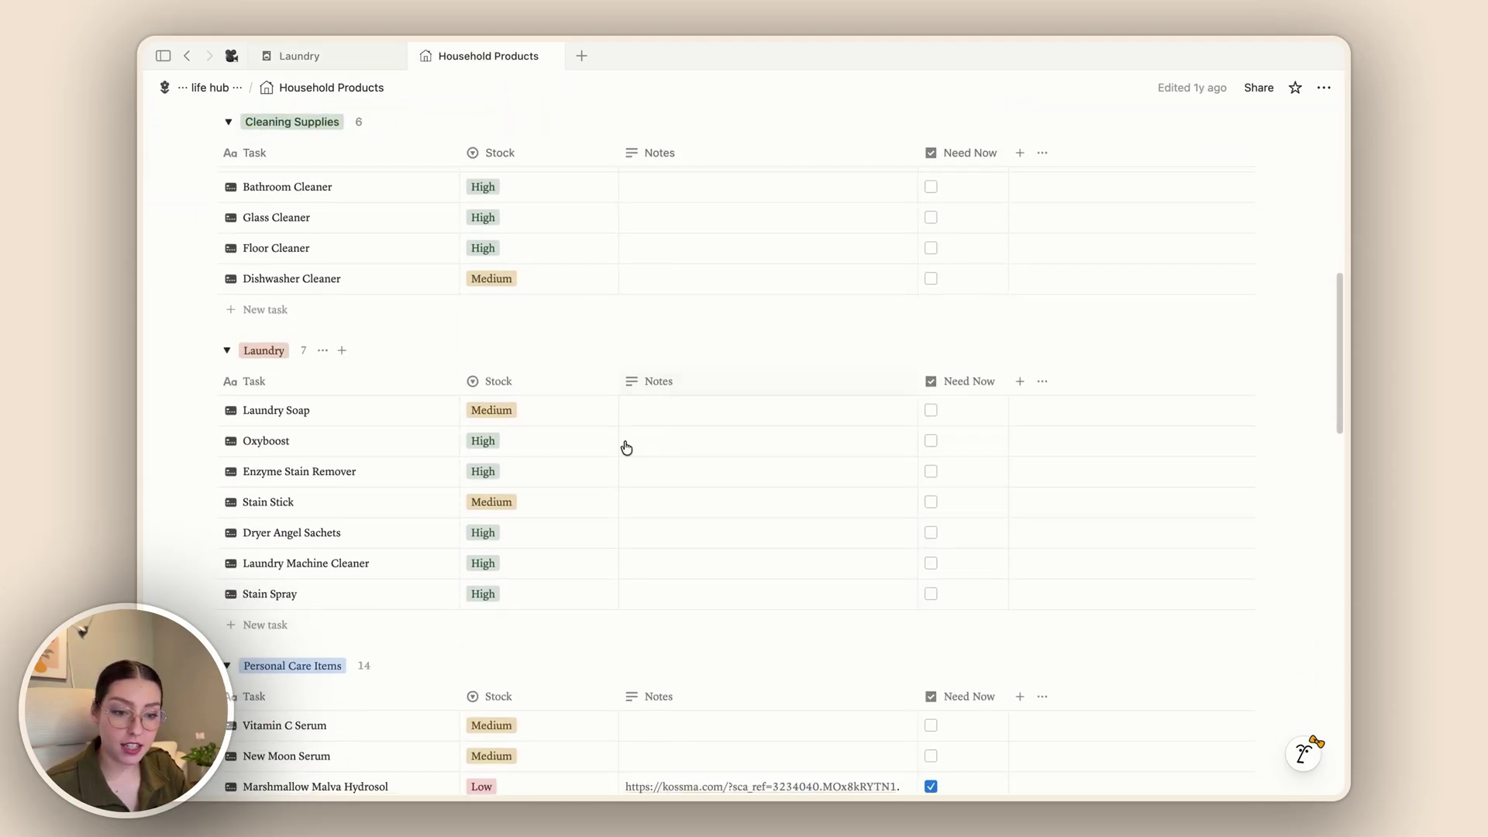
scroll(542, 581, "down", 4)
scroll(521, 608, "down", 6)
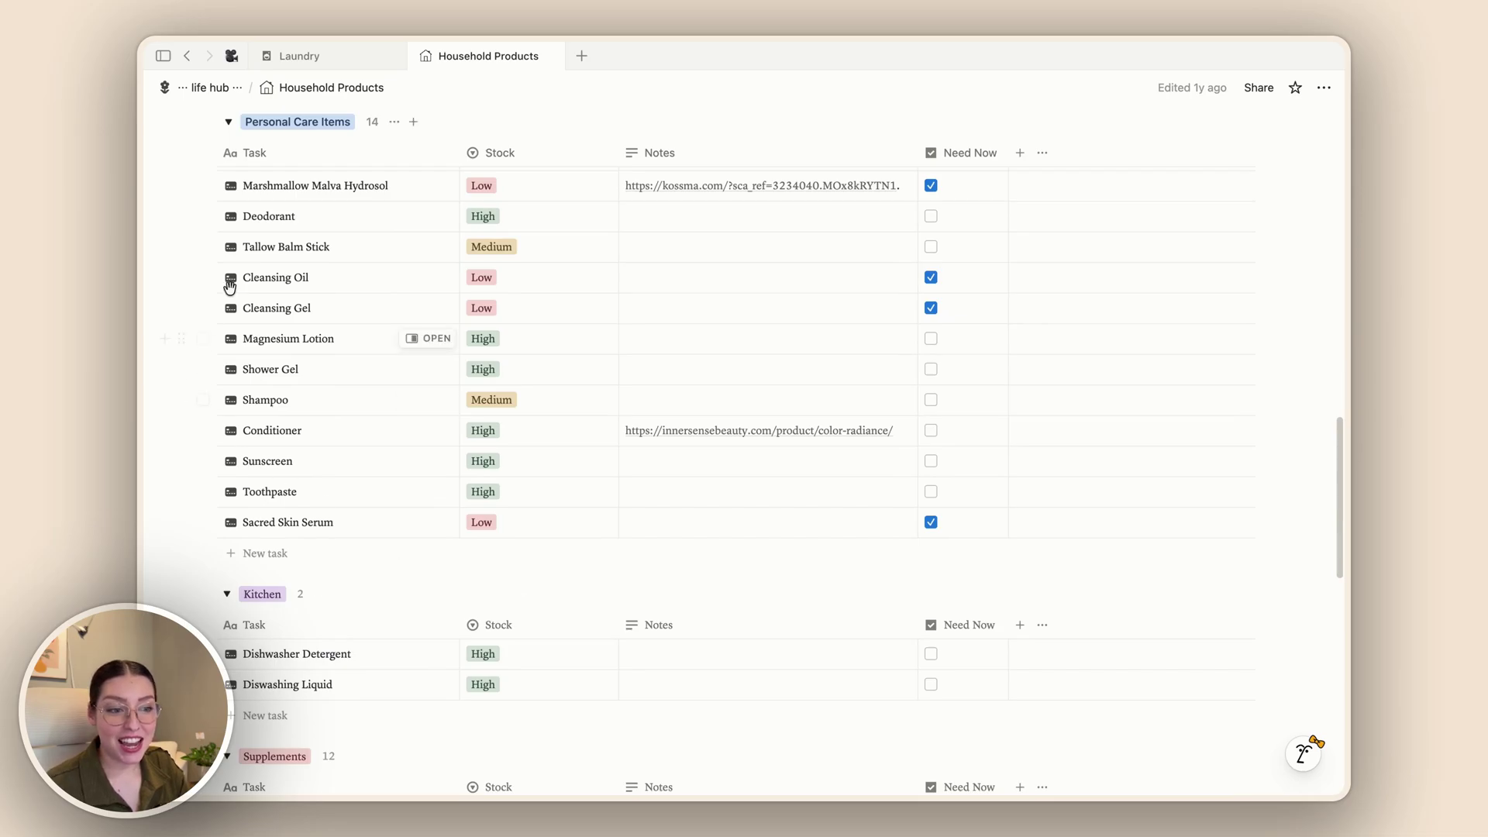
scroll(482, 542, "up", 3)
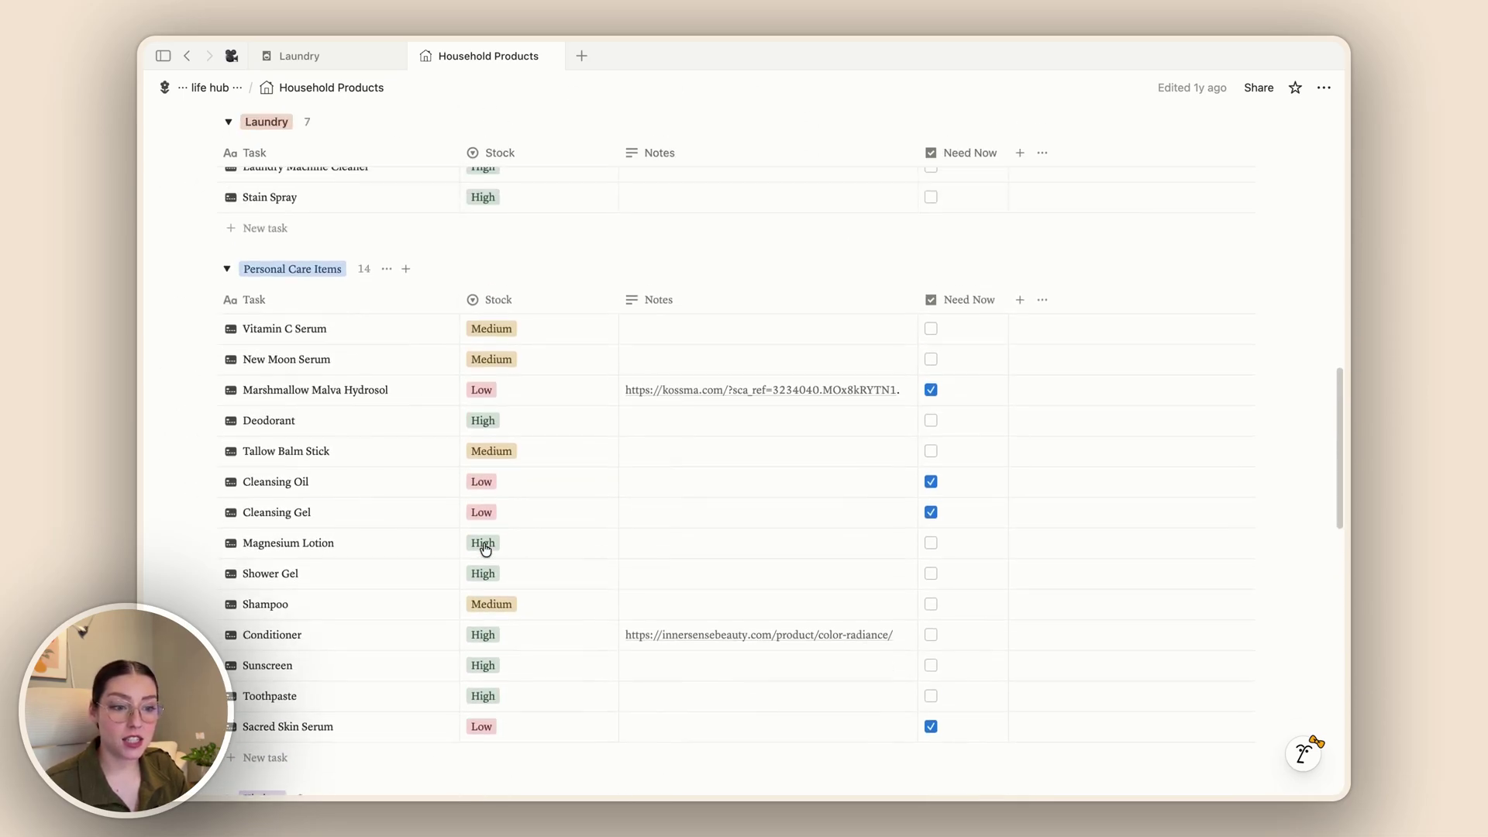
scroll(485, 549, "up", 1)
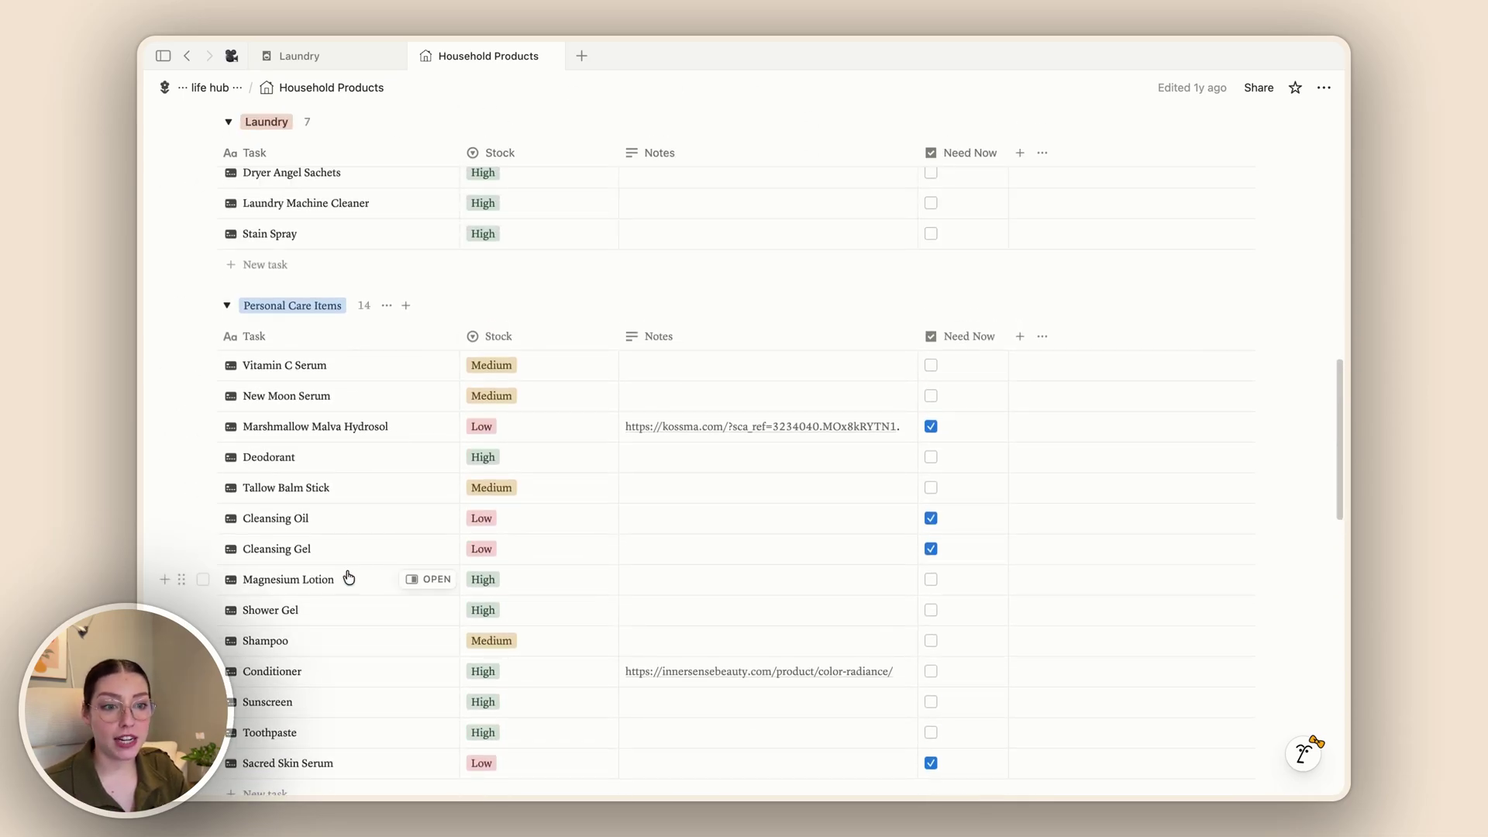
Review the Household Category and Stock options in the Laundry task's Household Products section
left_click(326, 57)
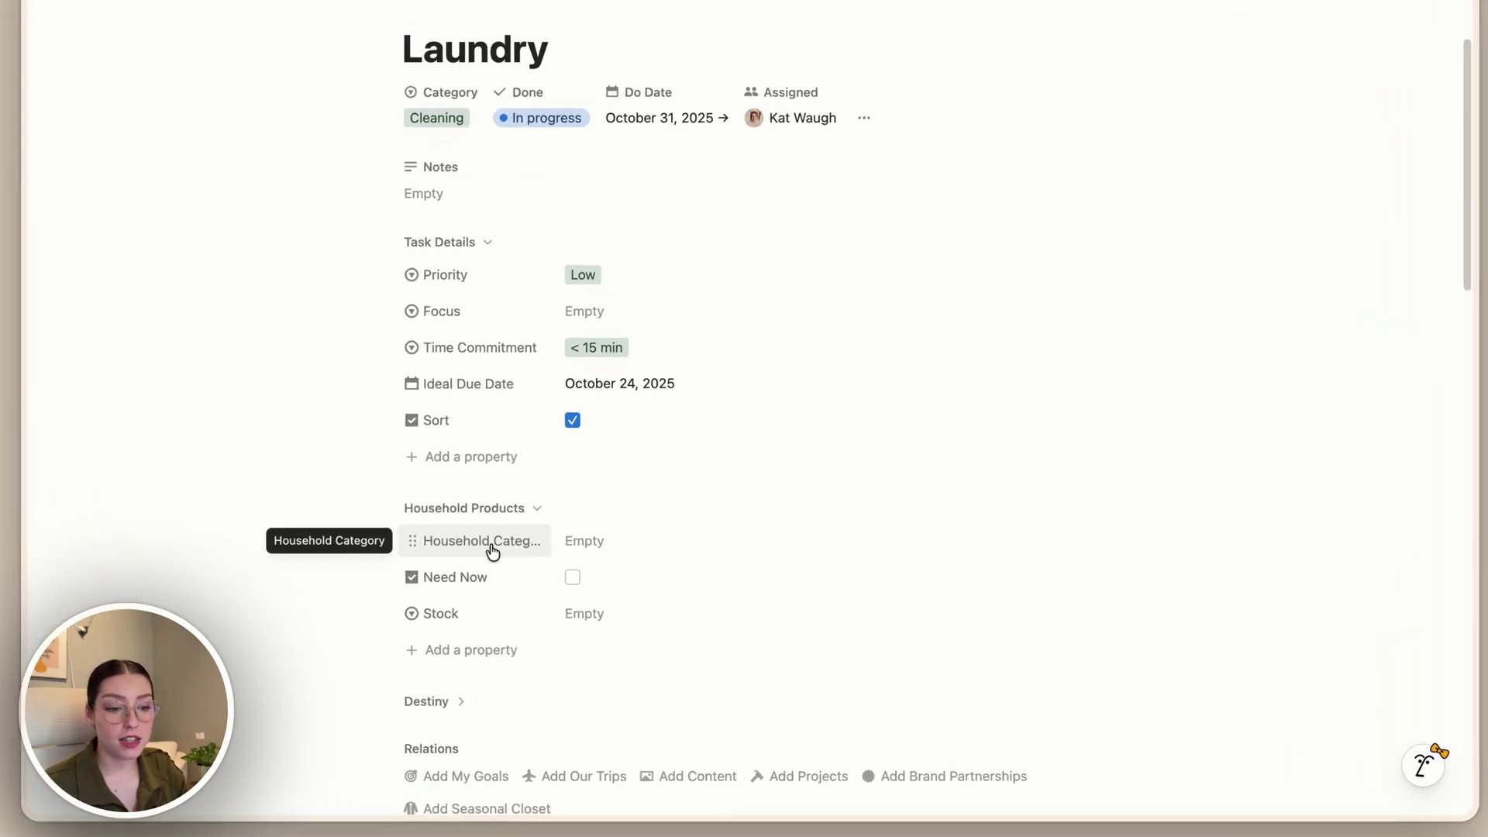
left_click(596, 568)
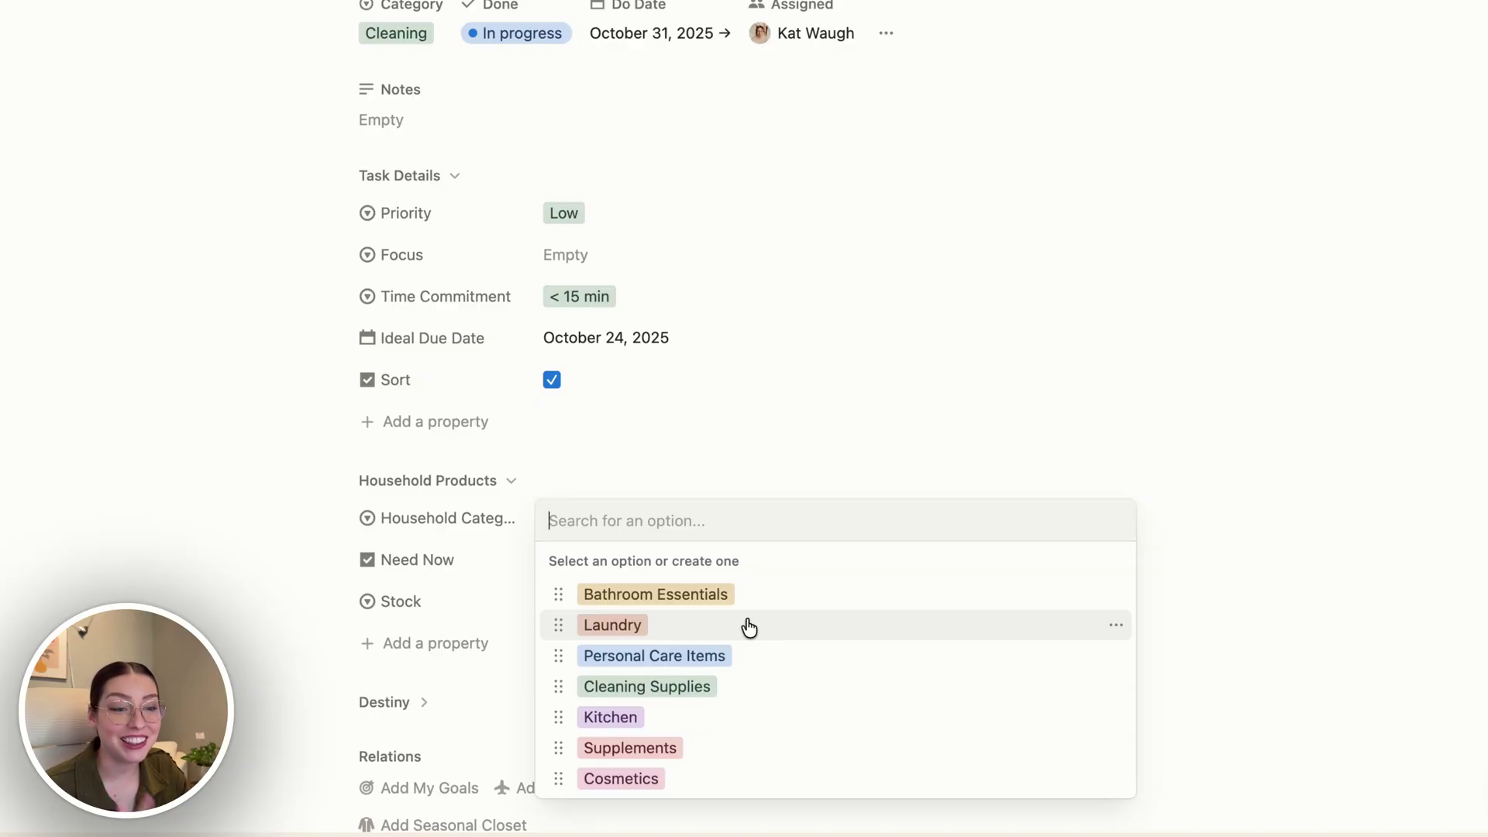
left_click(237, 587)
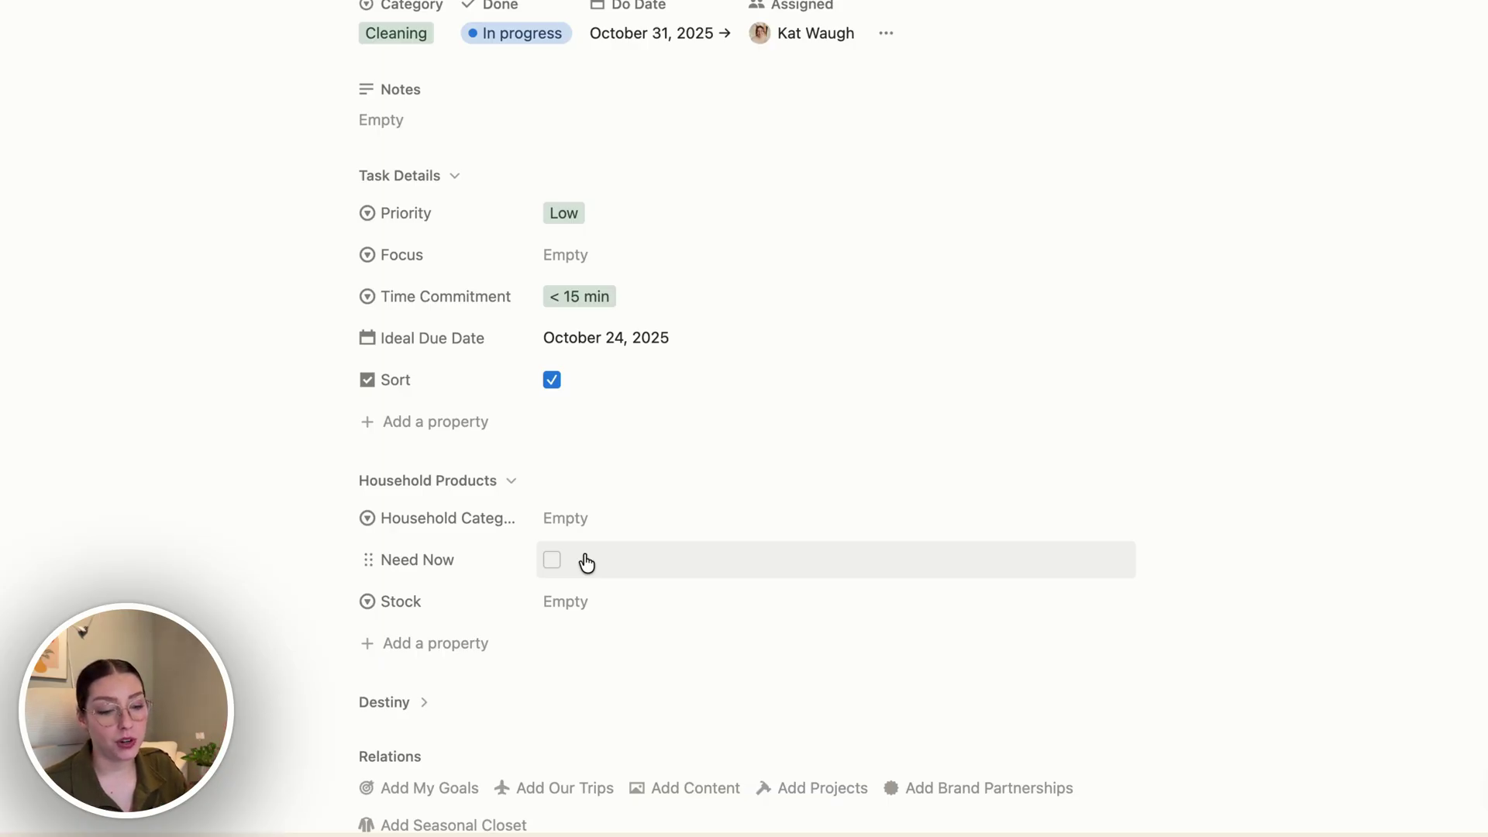
left_click(550, 604)
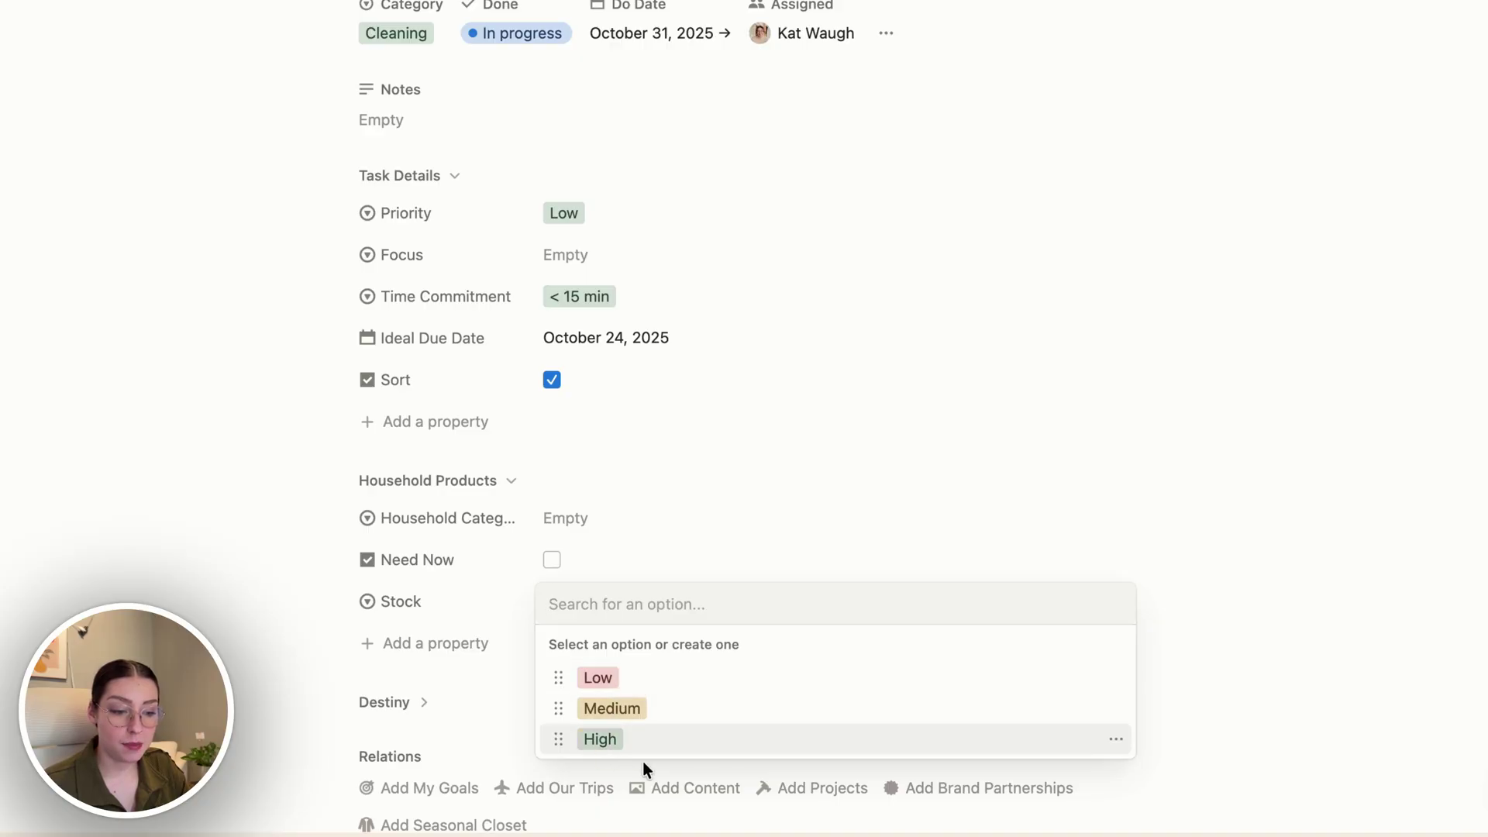
left_click(179, 439)
Run Reset All Purchased Products on the Household Products page and check the product groups' Need Now column
left_click(488, 54)
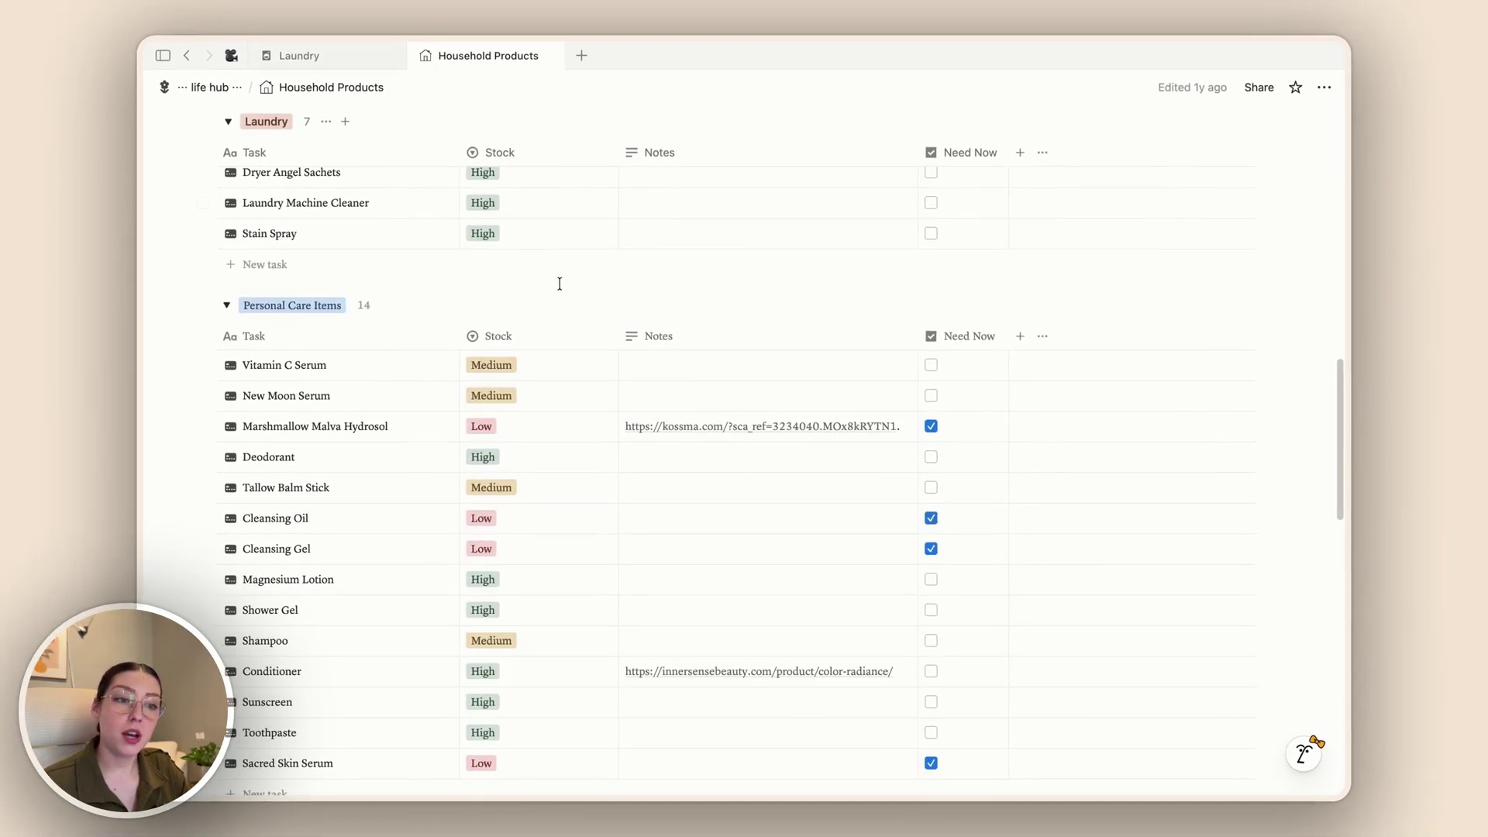
scroll(558, 282, "up", 5)
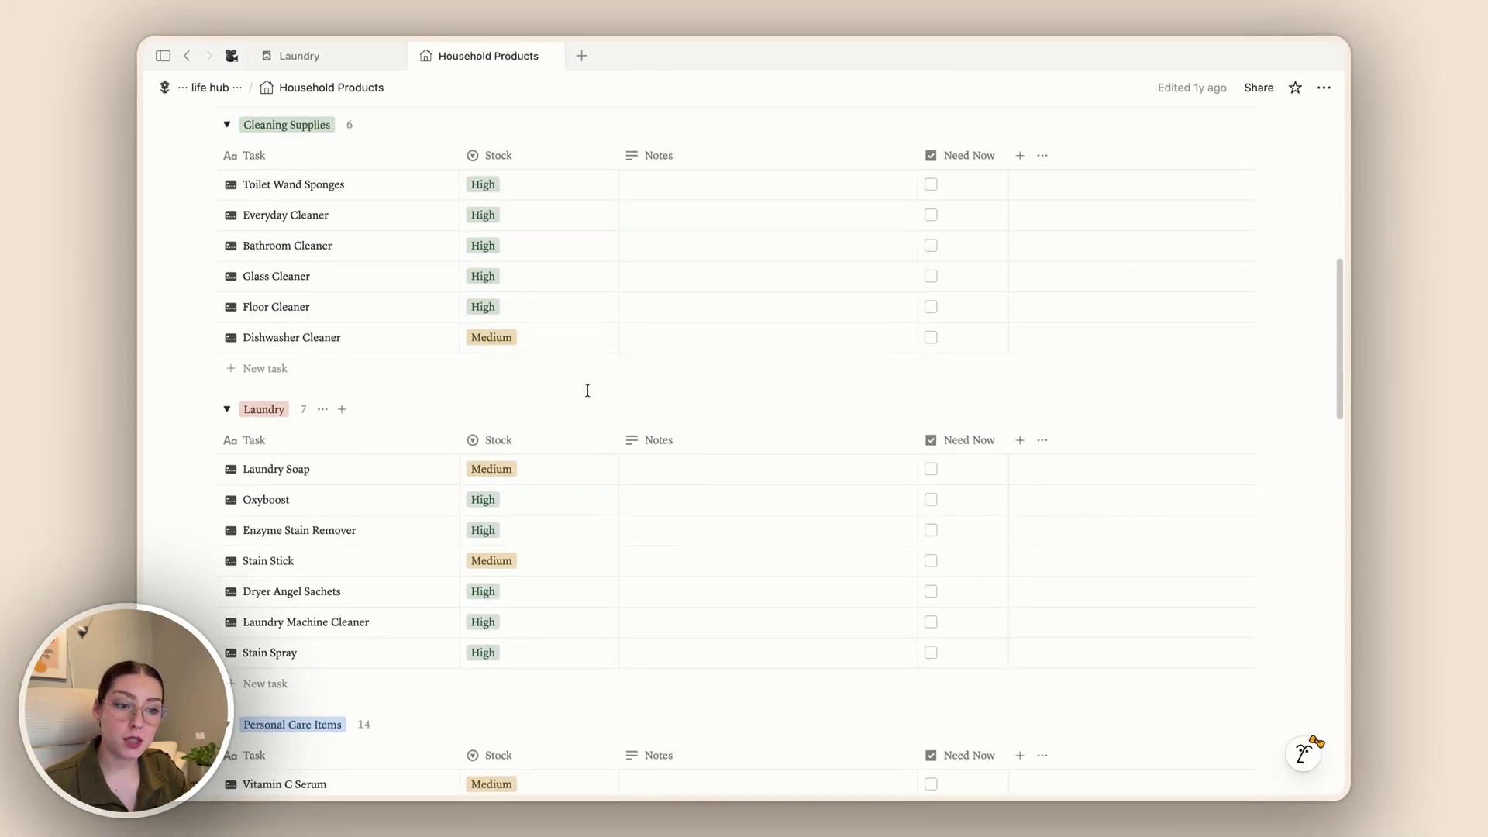
scroll(544, 253, "up", 3)
scroll(542, 193, "up", 5)
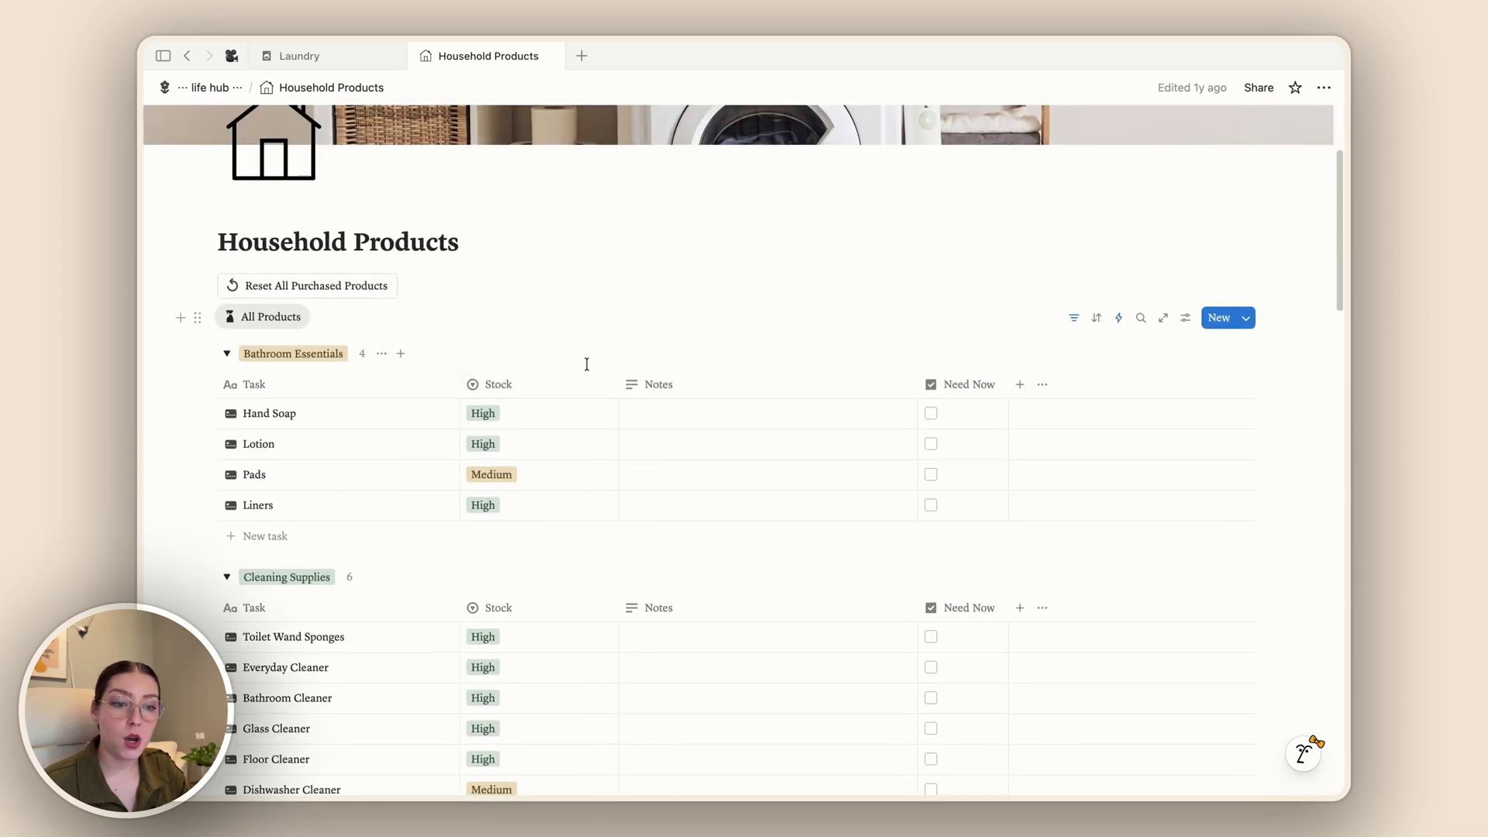
left_click(331, 289)
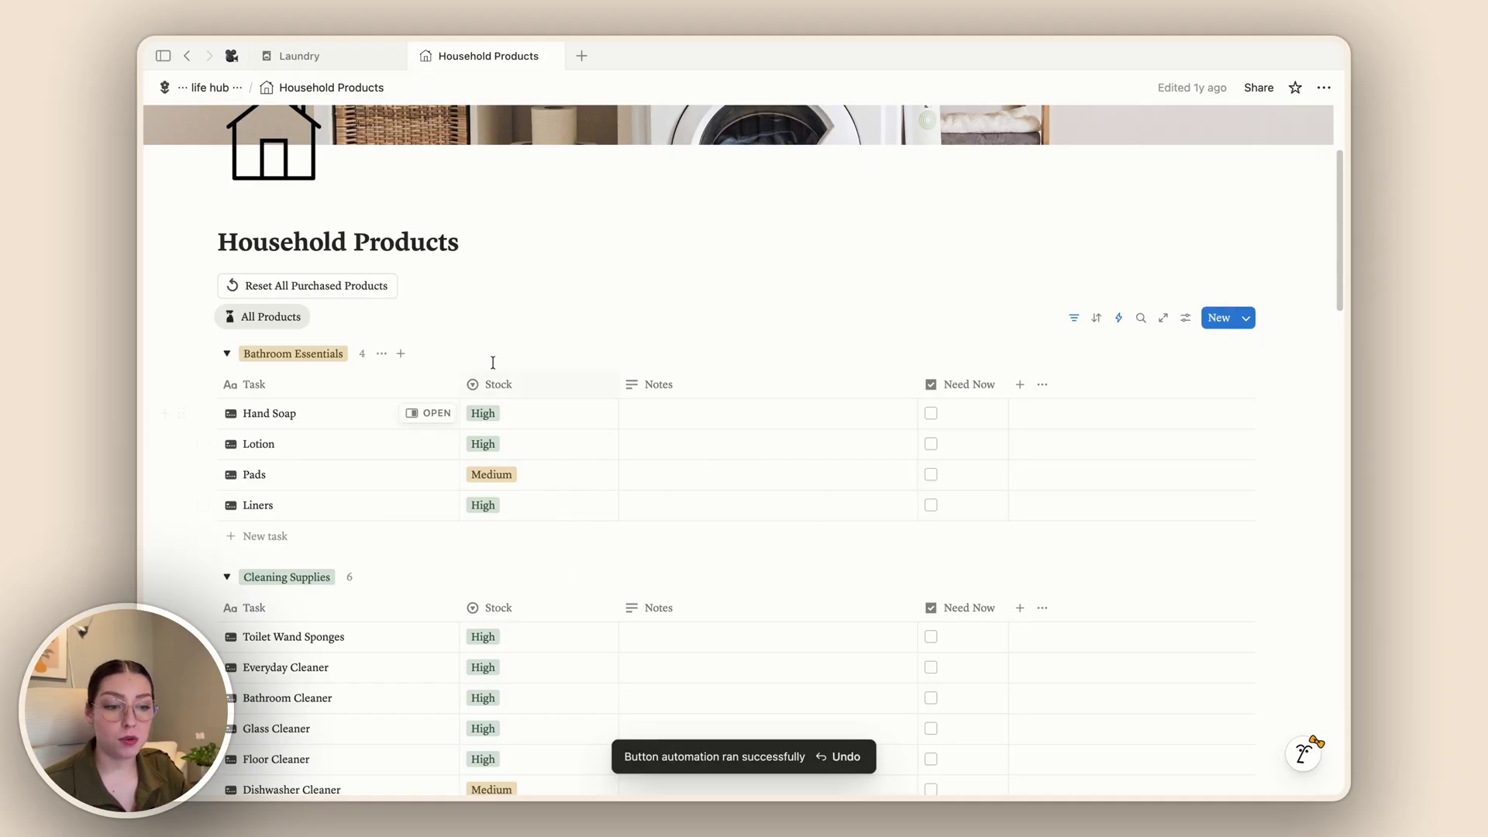
scroll(539, 462, "down", 4)
scroll(539, 463, "down", 5)
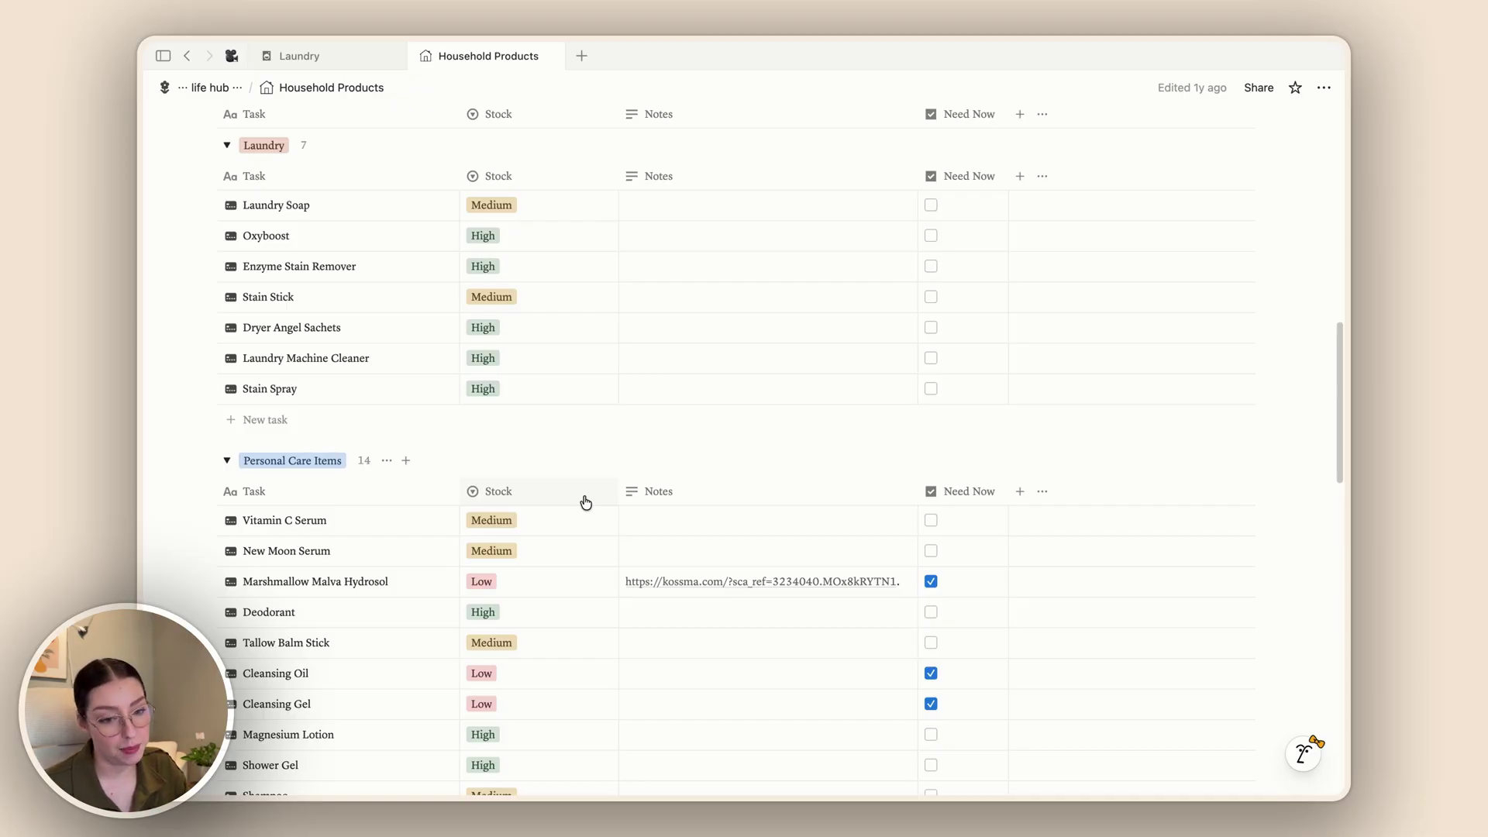
scroll(565, 403, "up", 15)
left_click(697, 434)
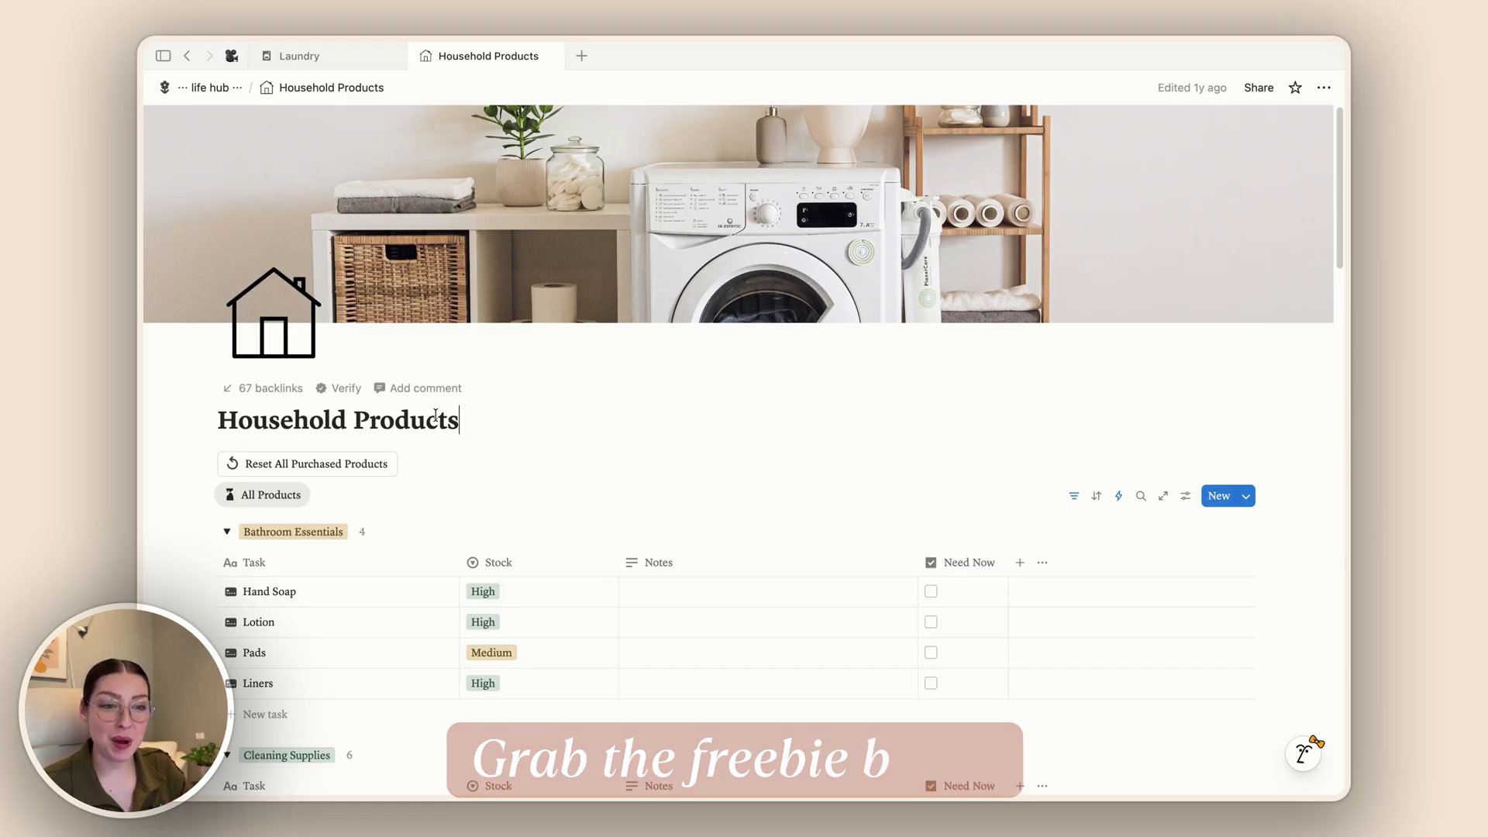
Return to the Laundry task and review the Sub-Type and Type properties in its Destiny section
key("ctrl+shift+Tab")
left_click(559, 347)
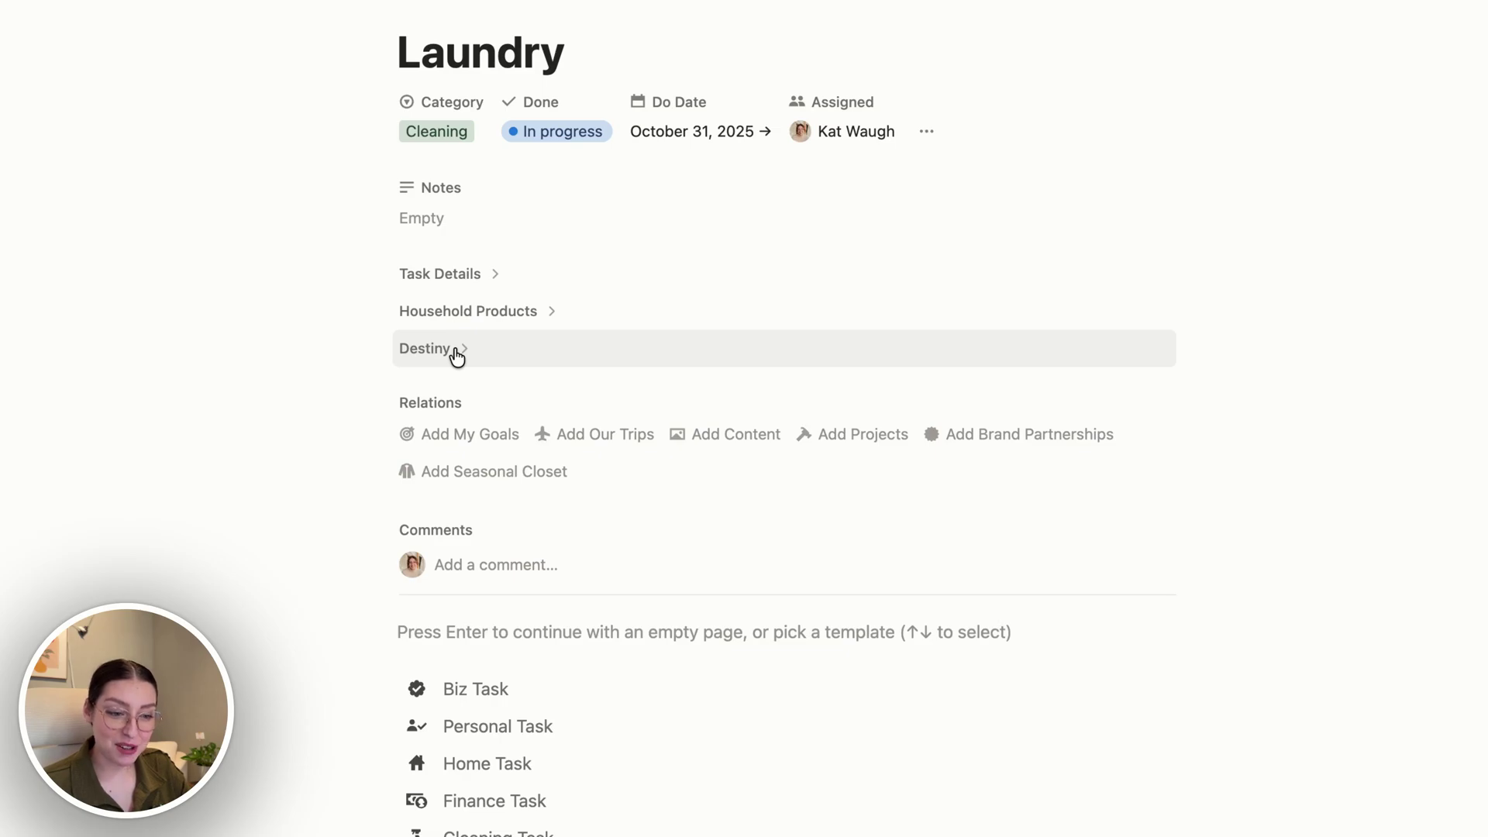
left_click(458, 353)
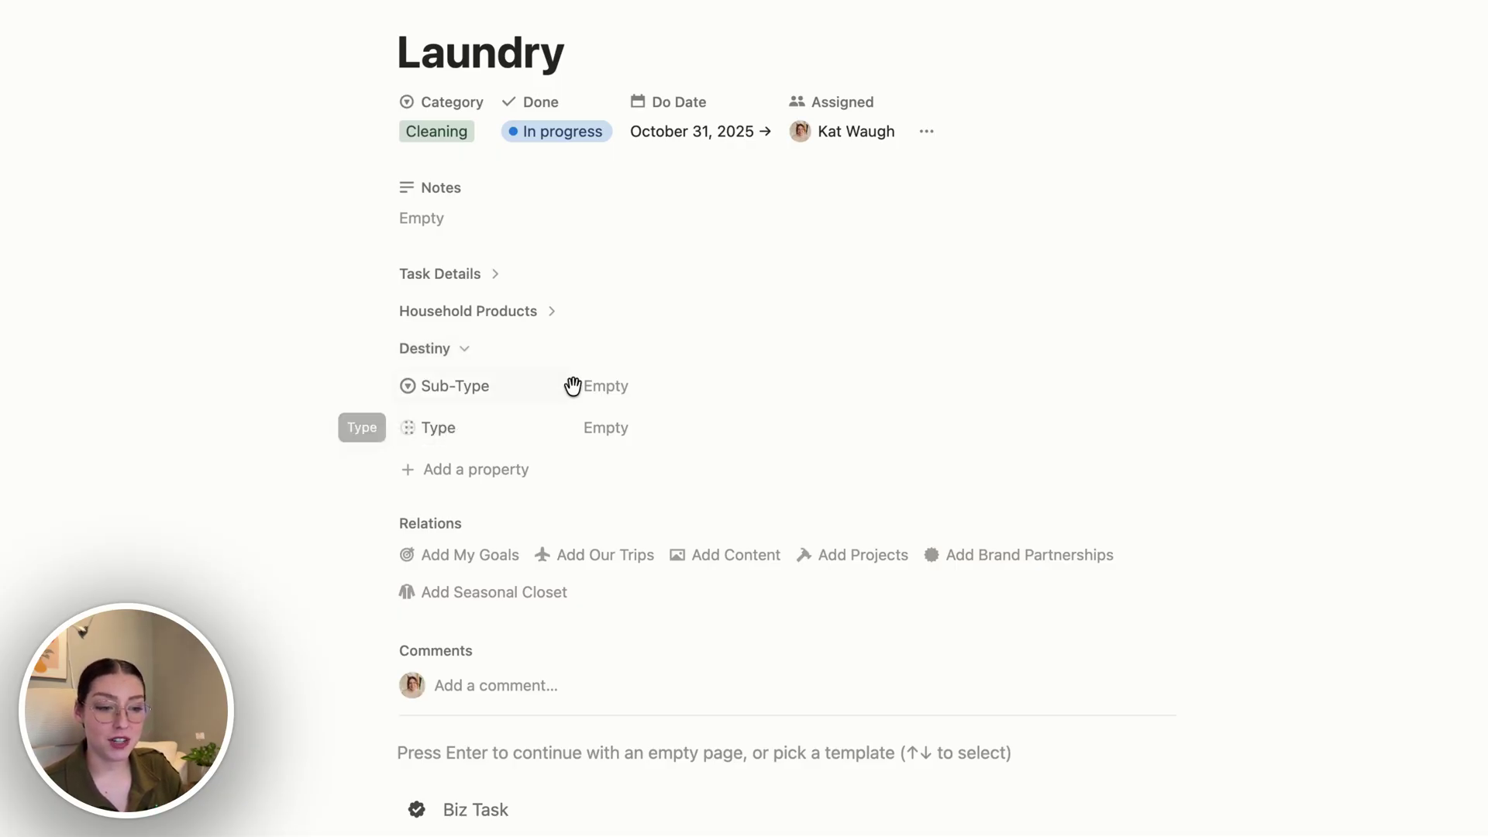
left_click(534, 364)
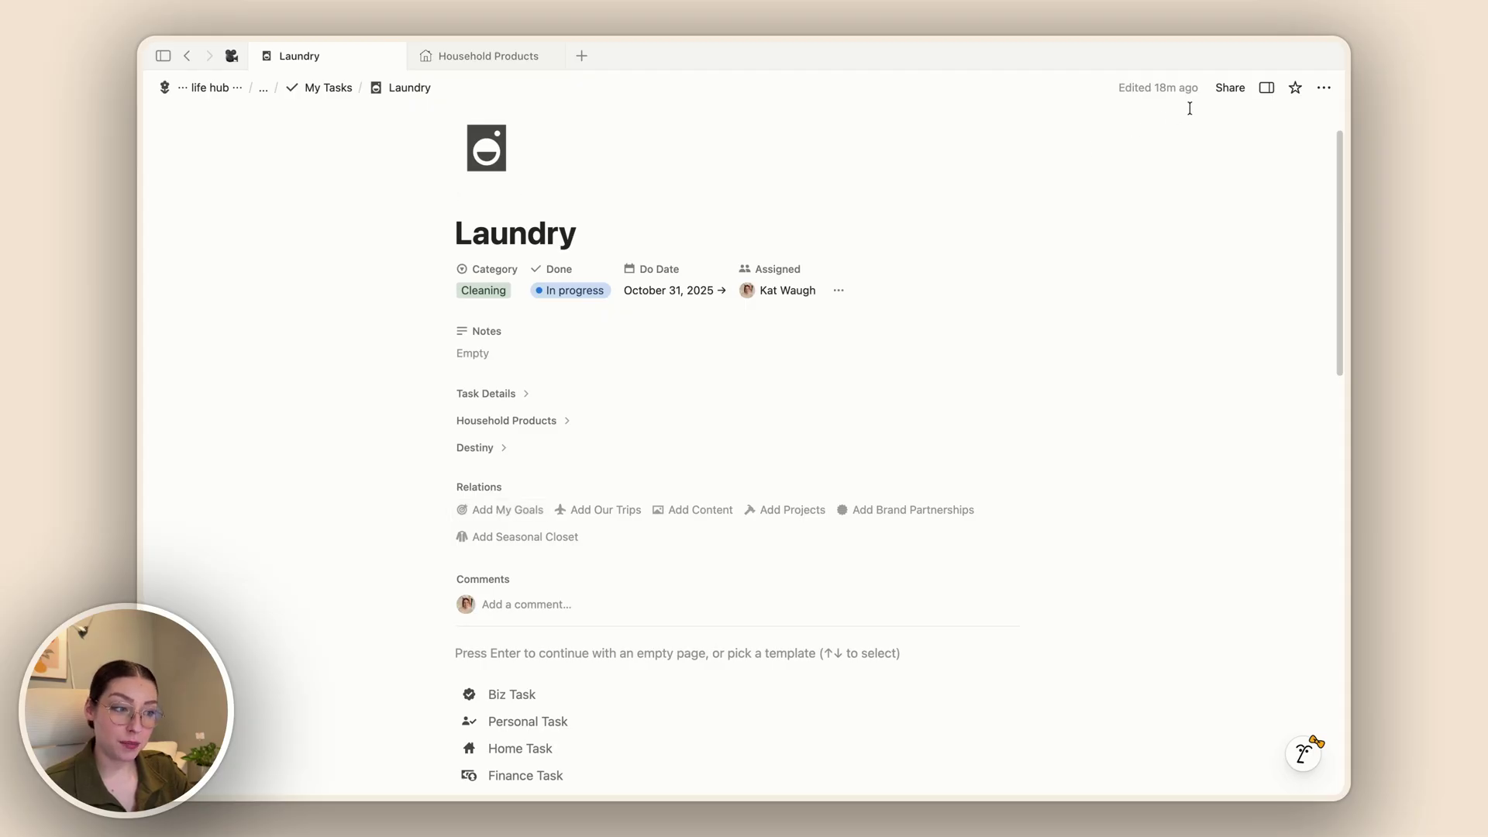
Review the Laundry task's Finance Widget and Information Display relations alongside Today's Agenda on the Daily Planning page
left_click(1266, 88)
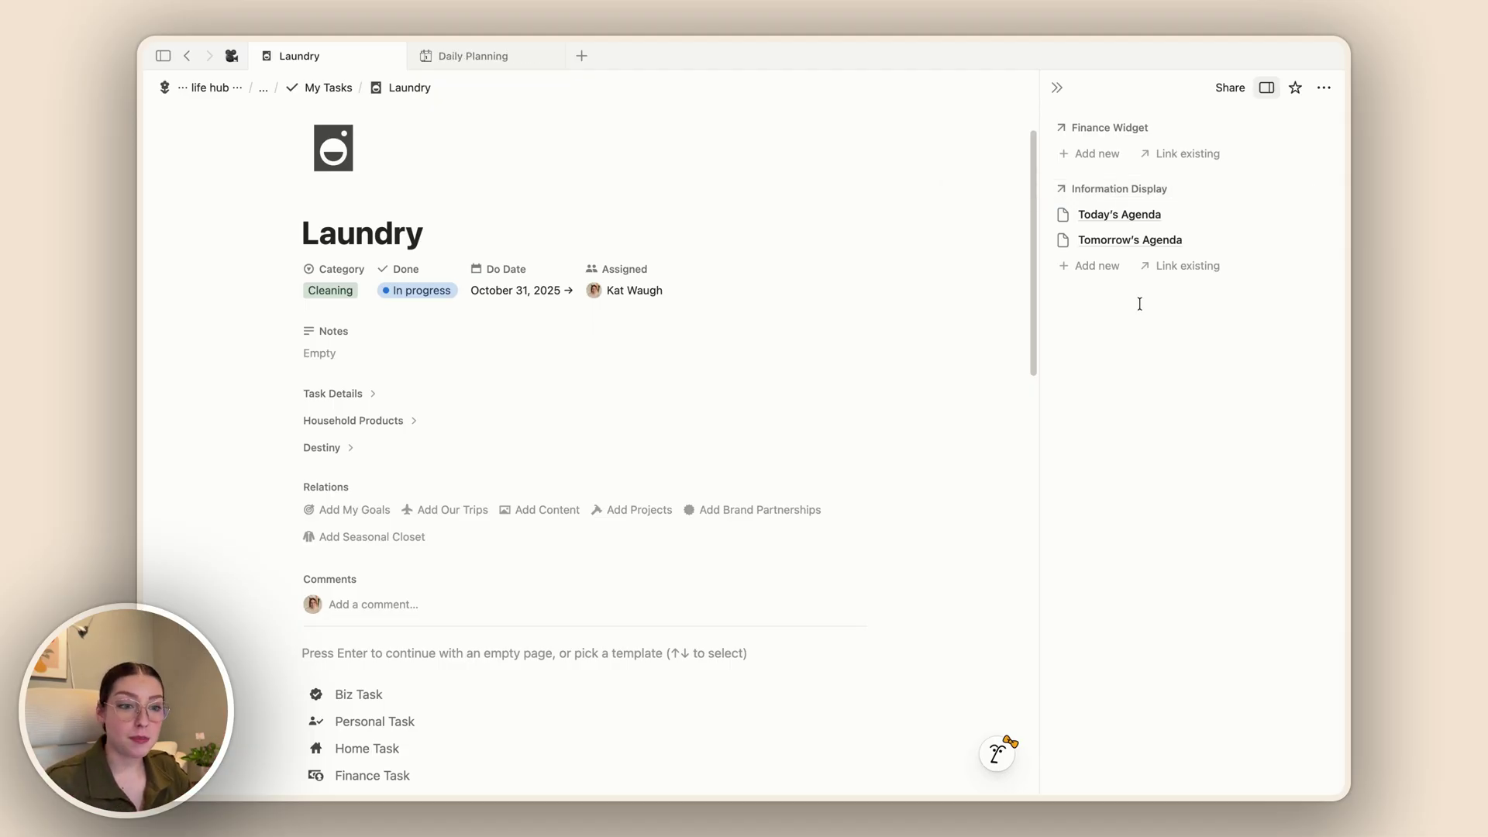
left_click(480, 62)
scroll(455, 375, "down", 5)
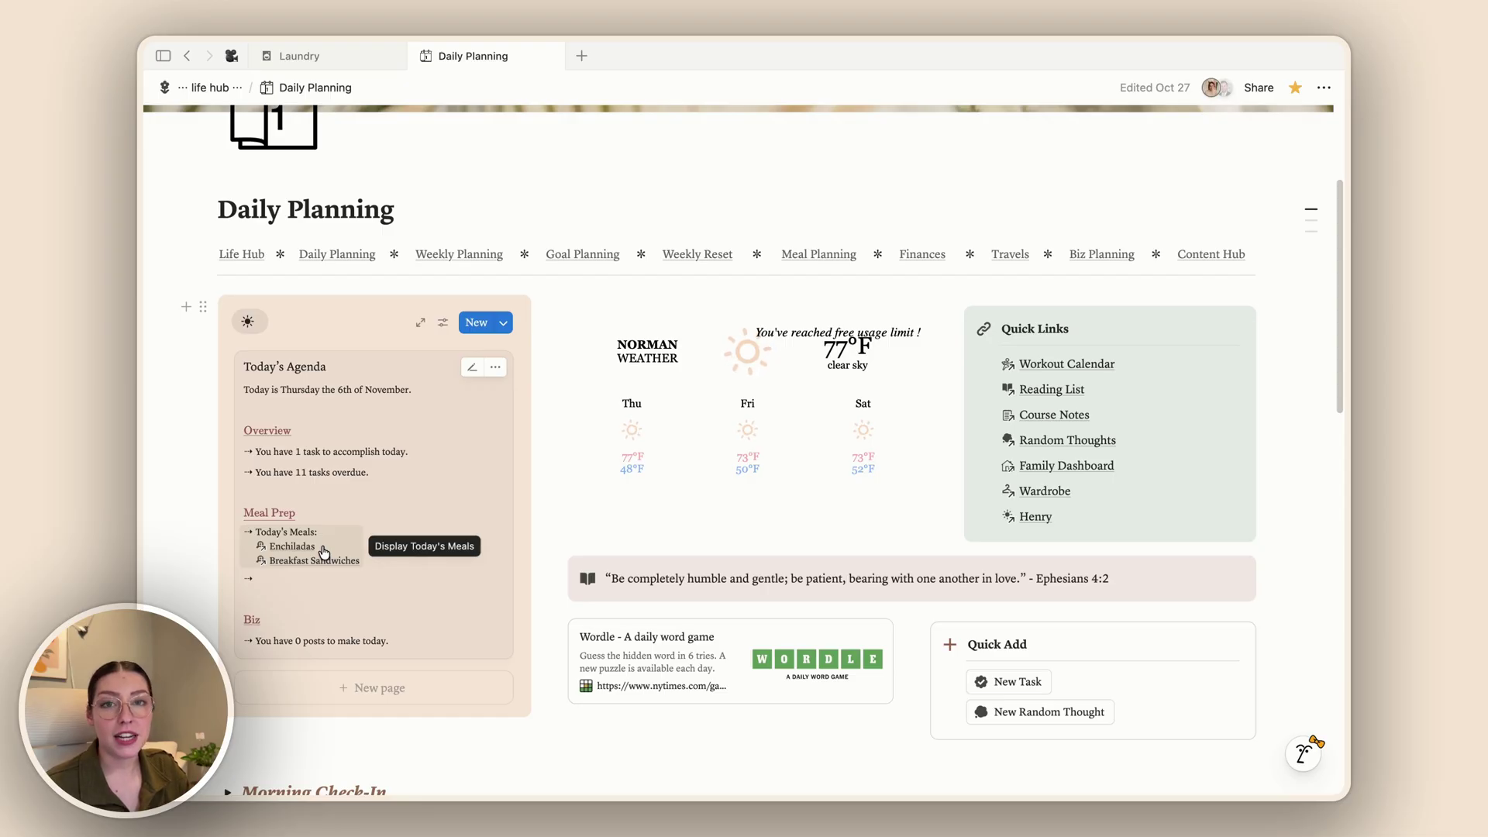
left_click(333, 56)
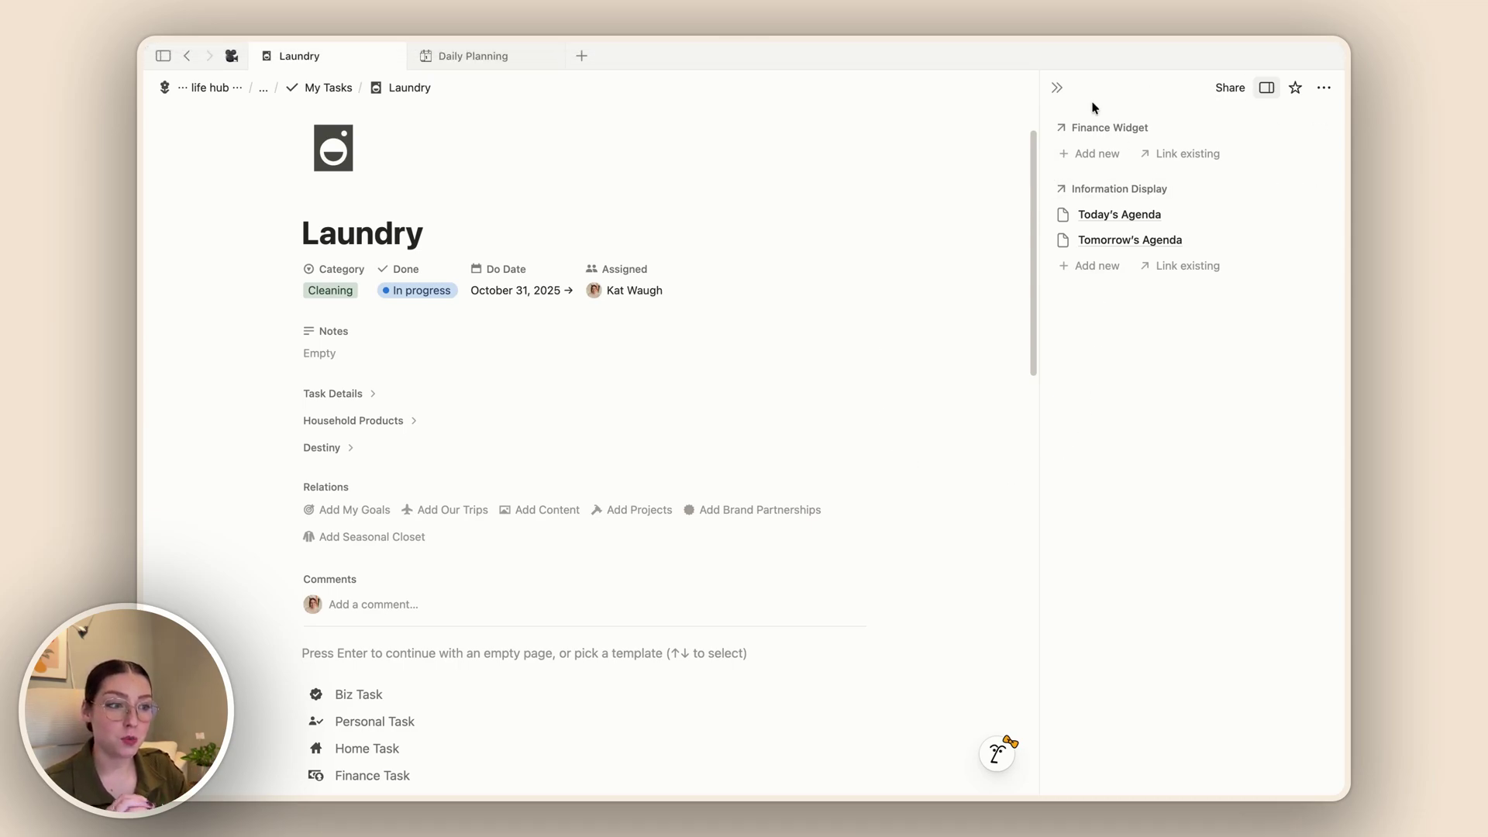
left_click(1055, 84)
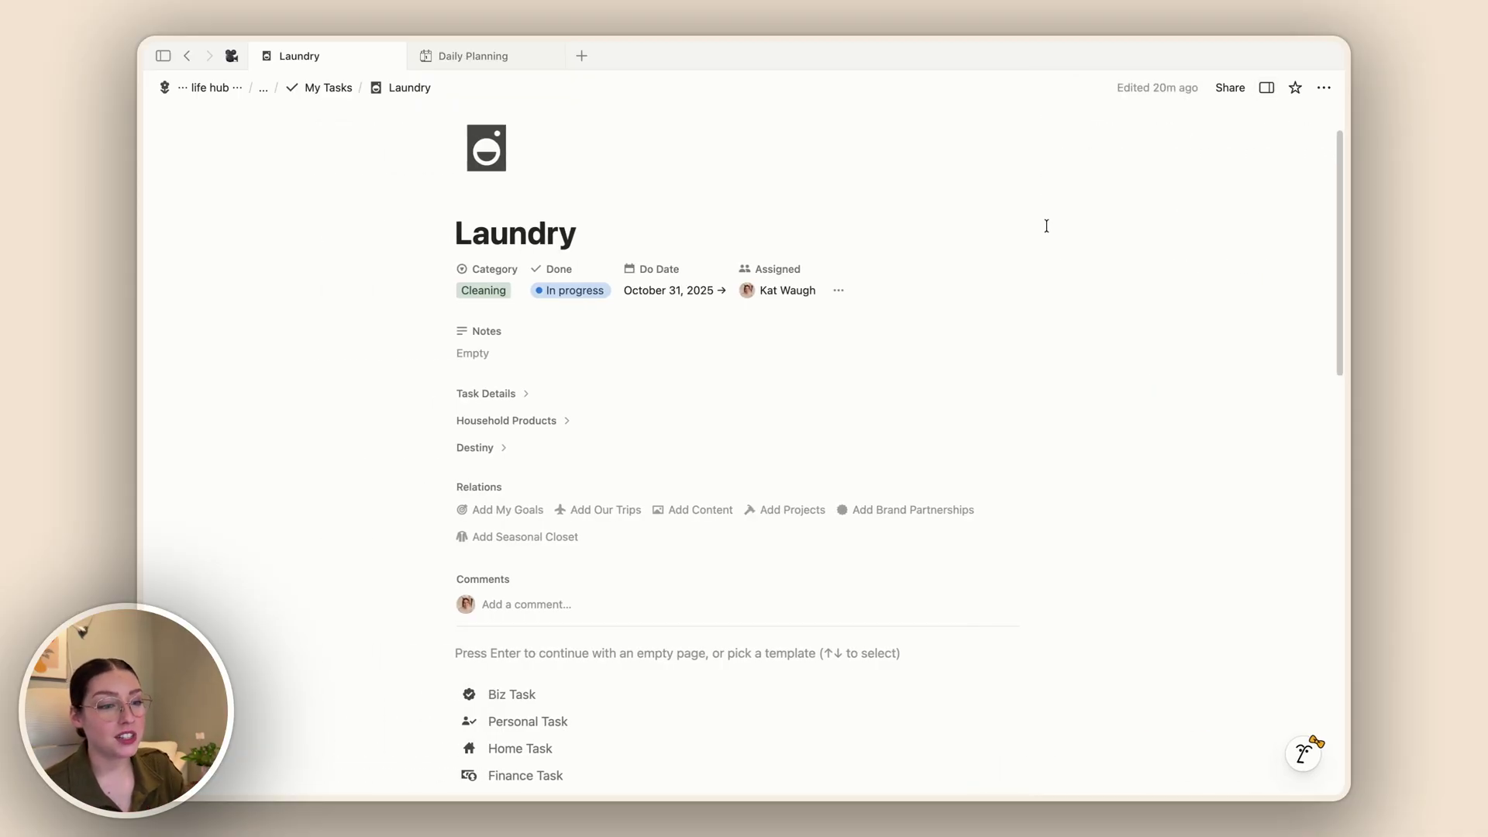
Revisit Today's Agenda on Daily Planning, then return to the Laundry task and expand its Task Details
left_click(489, 57)
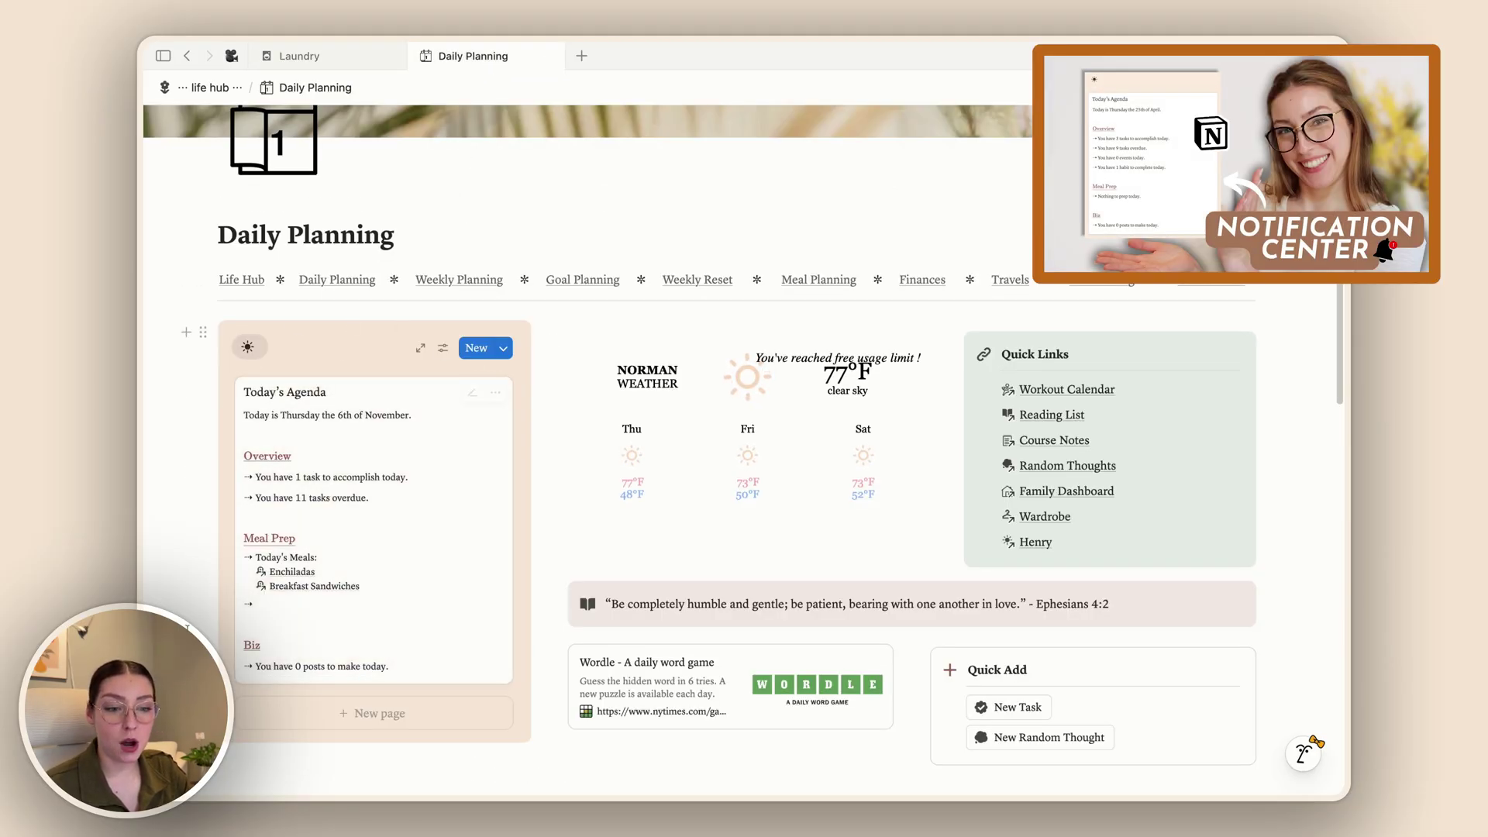
left_click(399, 233)
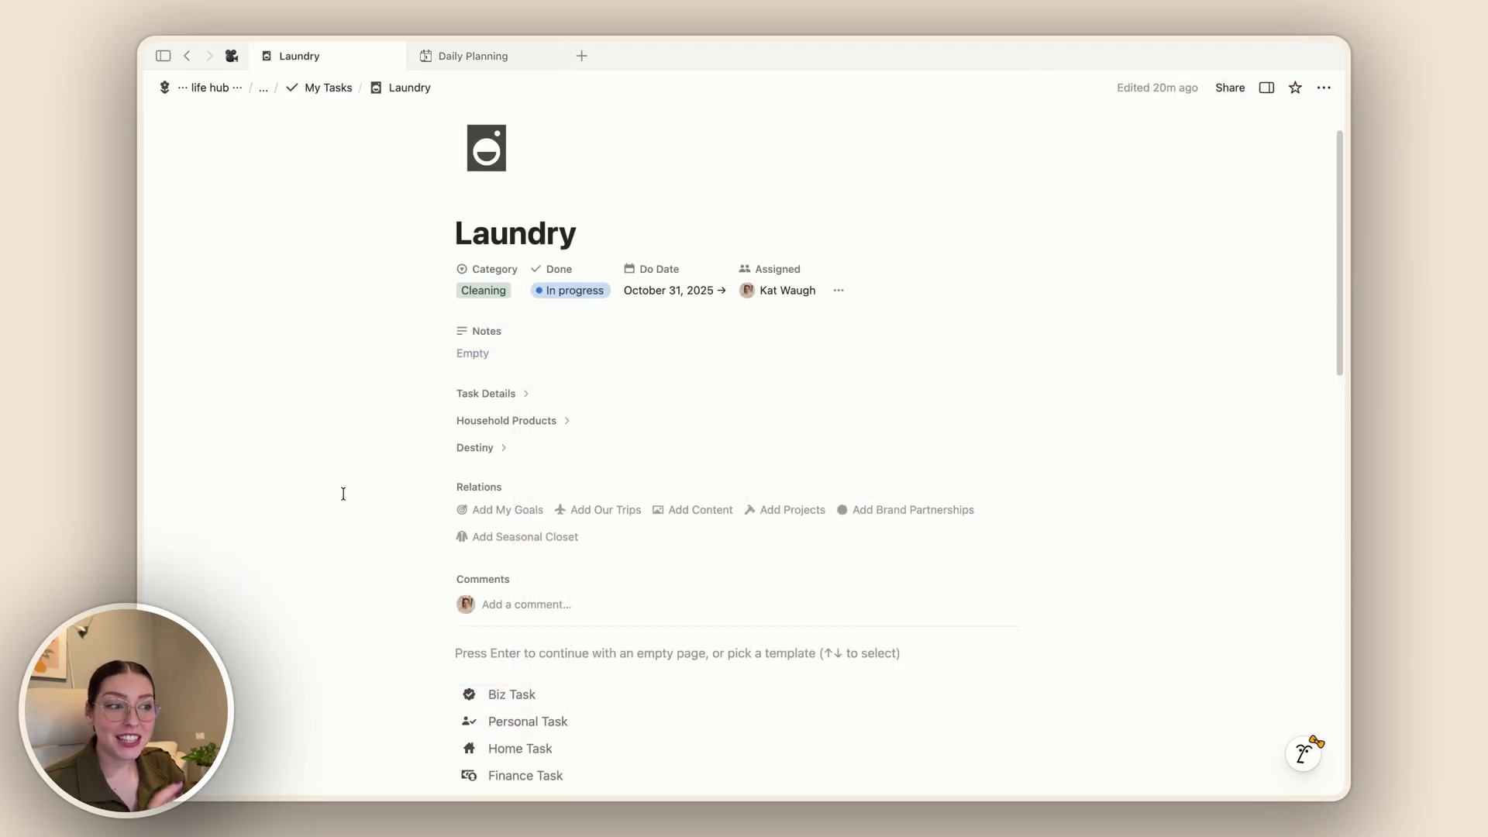
mouse_move(730, 210)
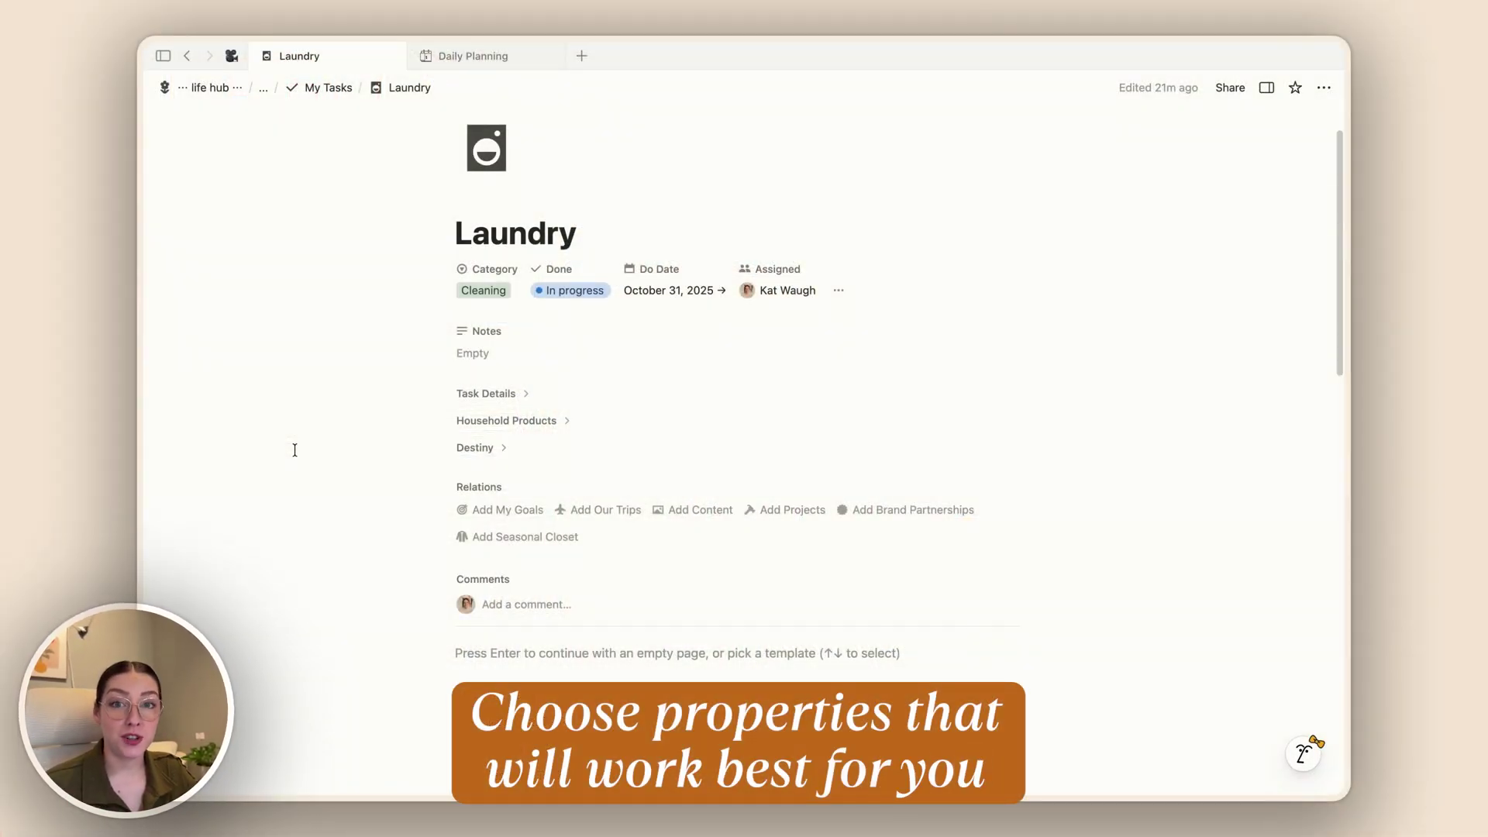
left_click(517, 392)
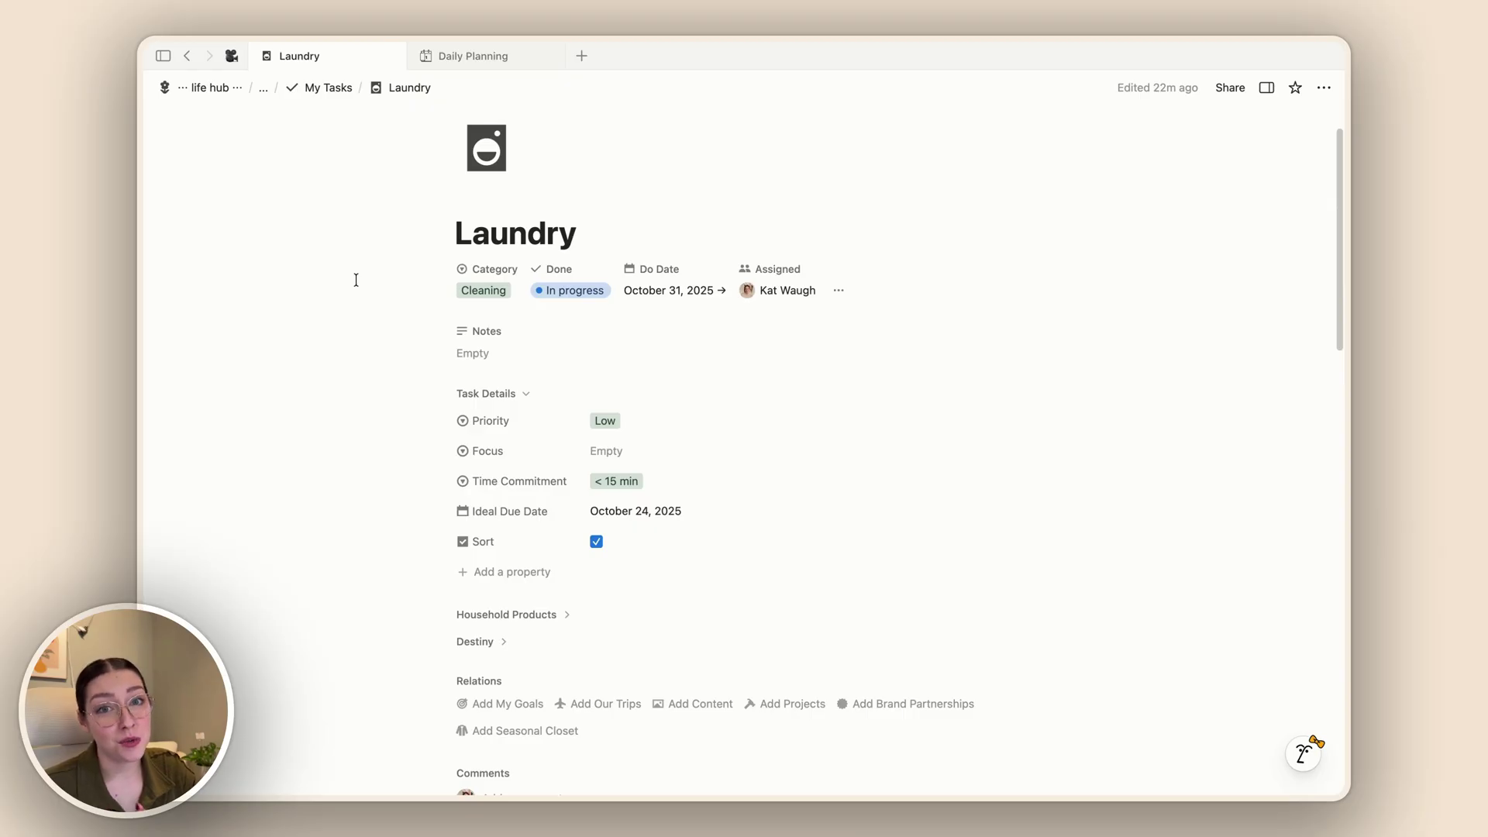
scroll(341, 329, "down", 1)
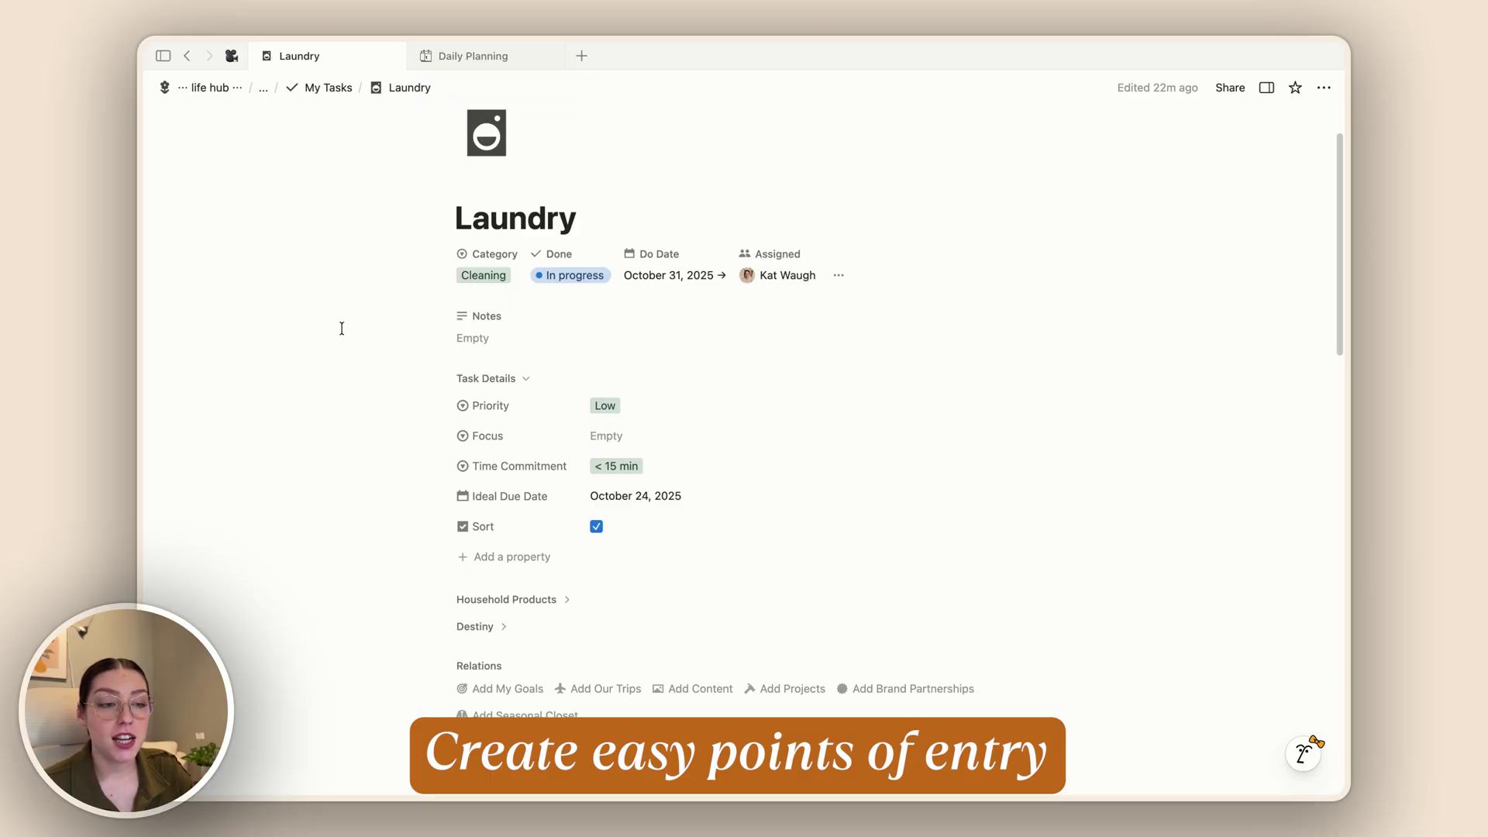
Examine the Quick Add buttons and the Today's Agenda section on the Daily Planning page
left_click(477, 56)
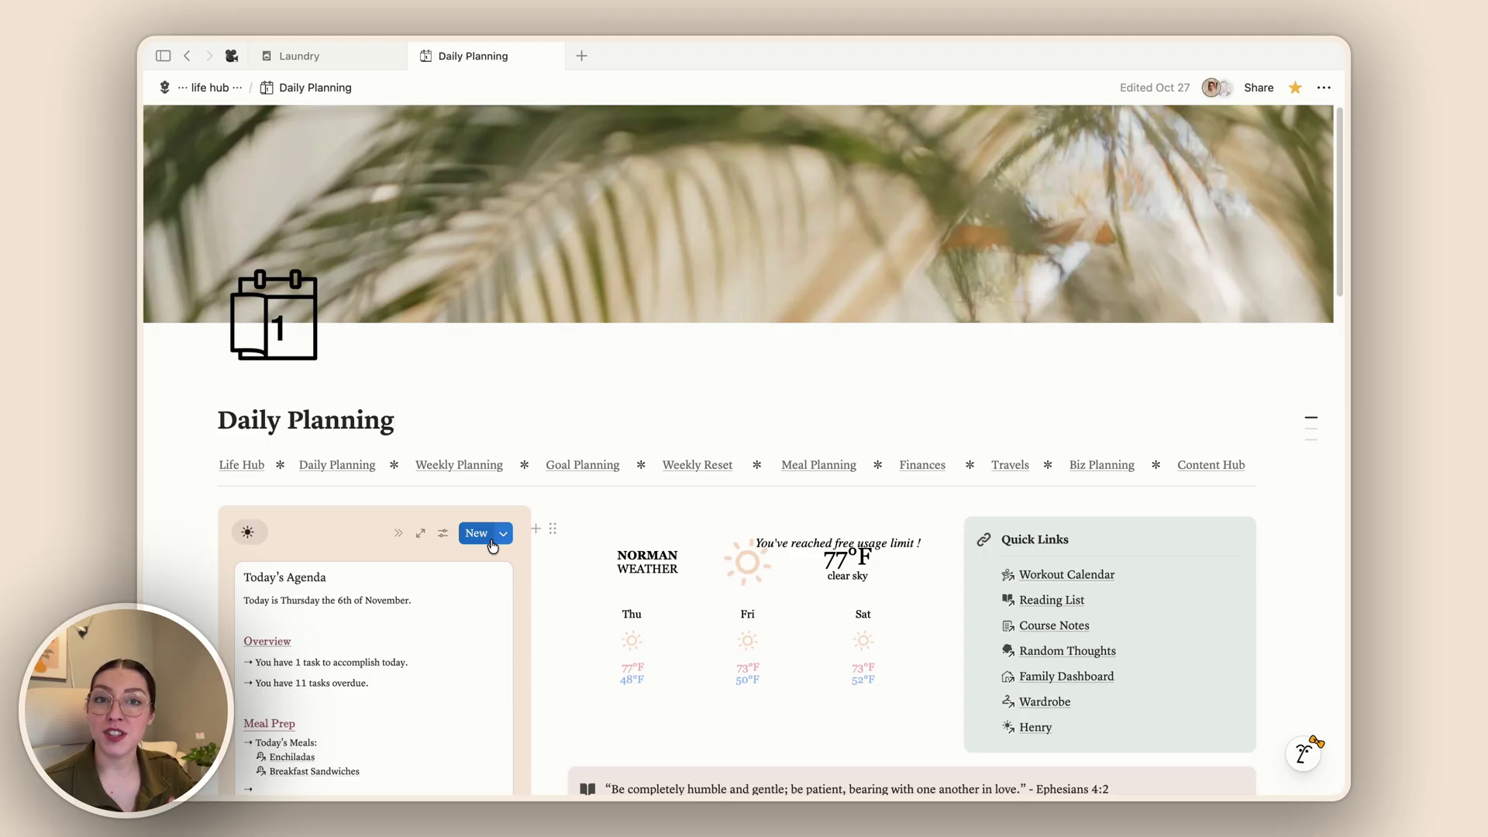
scroll(492, 545, "down", 5)
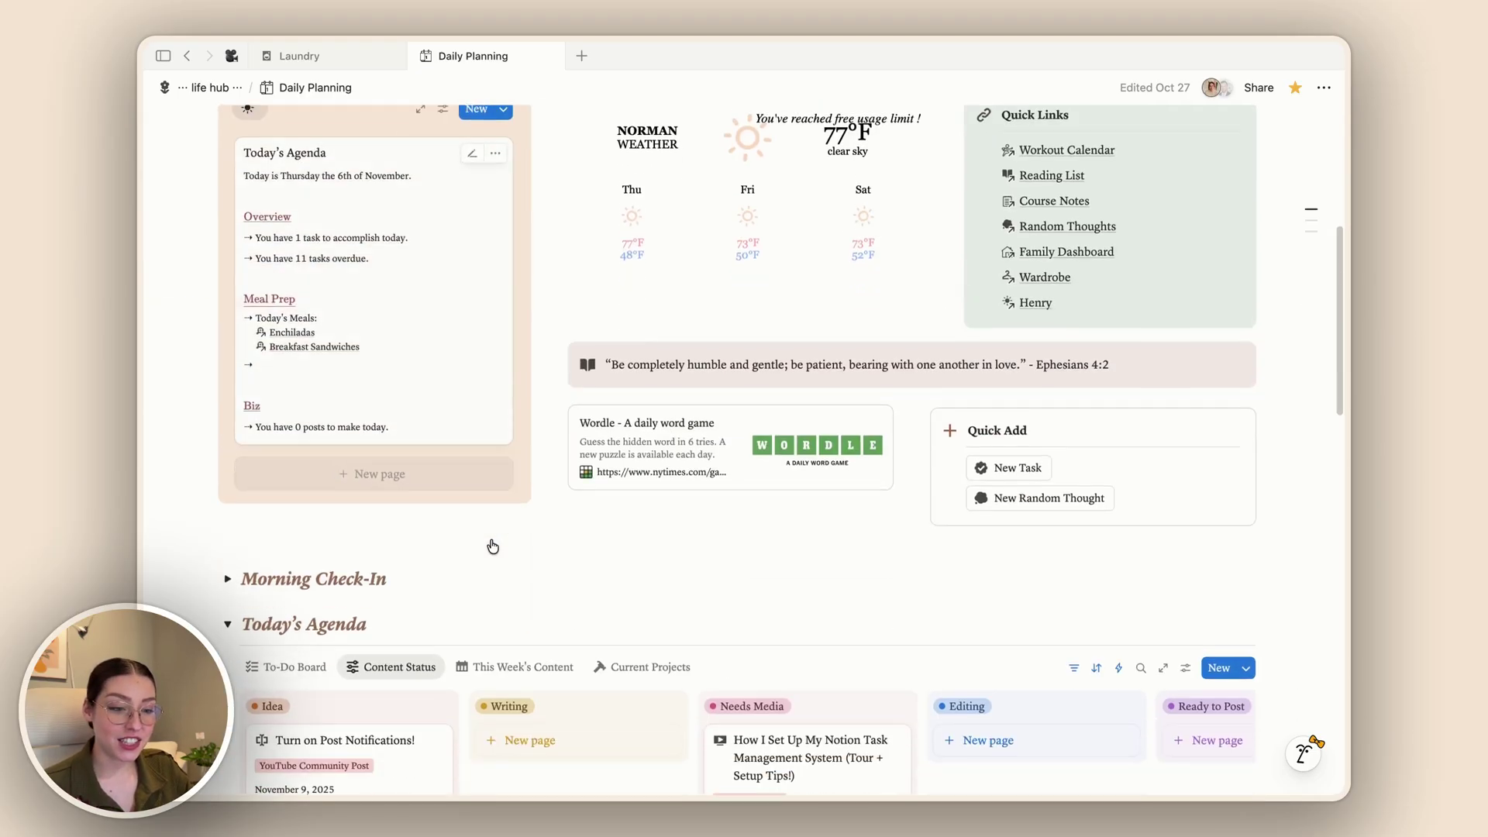
scroll(492, 545, "down", 1)
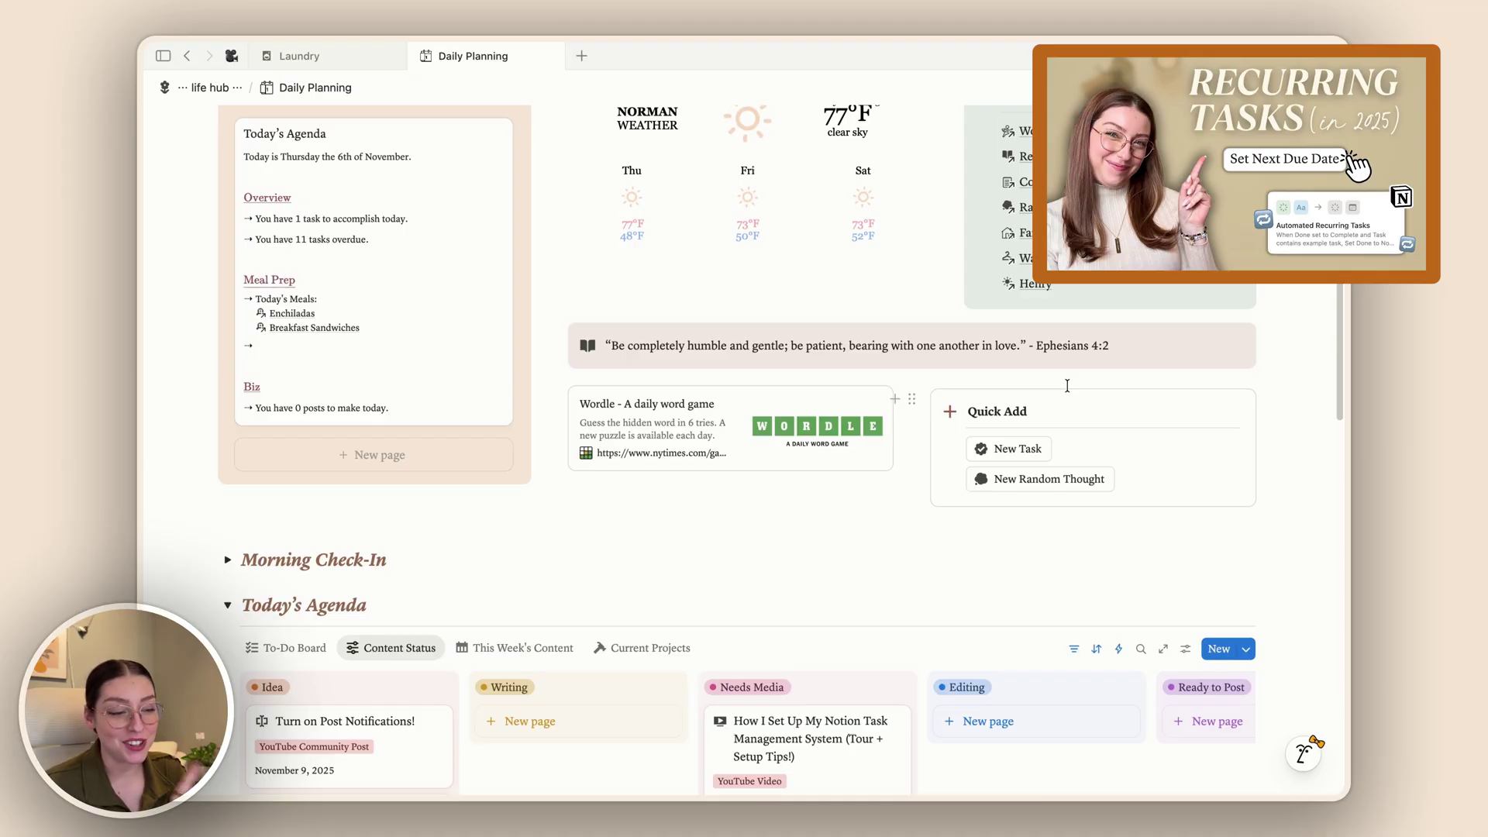
scroll(704, 495, "up", 5)
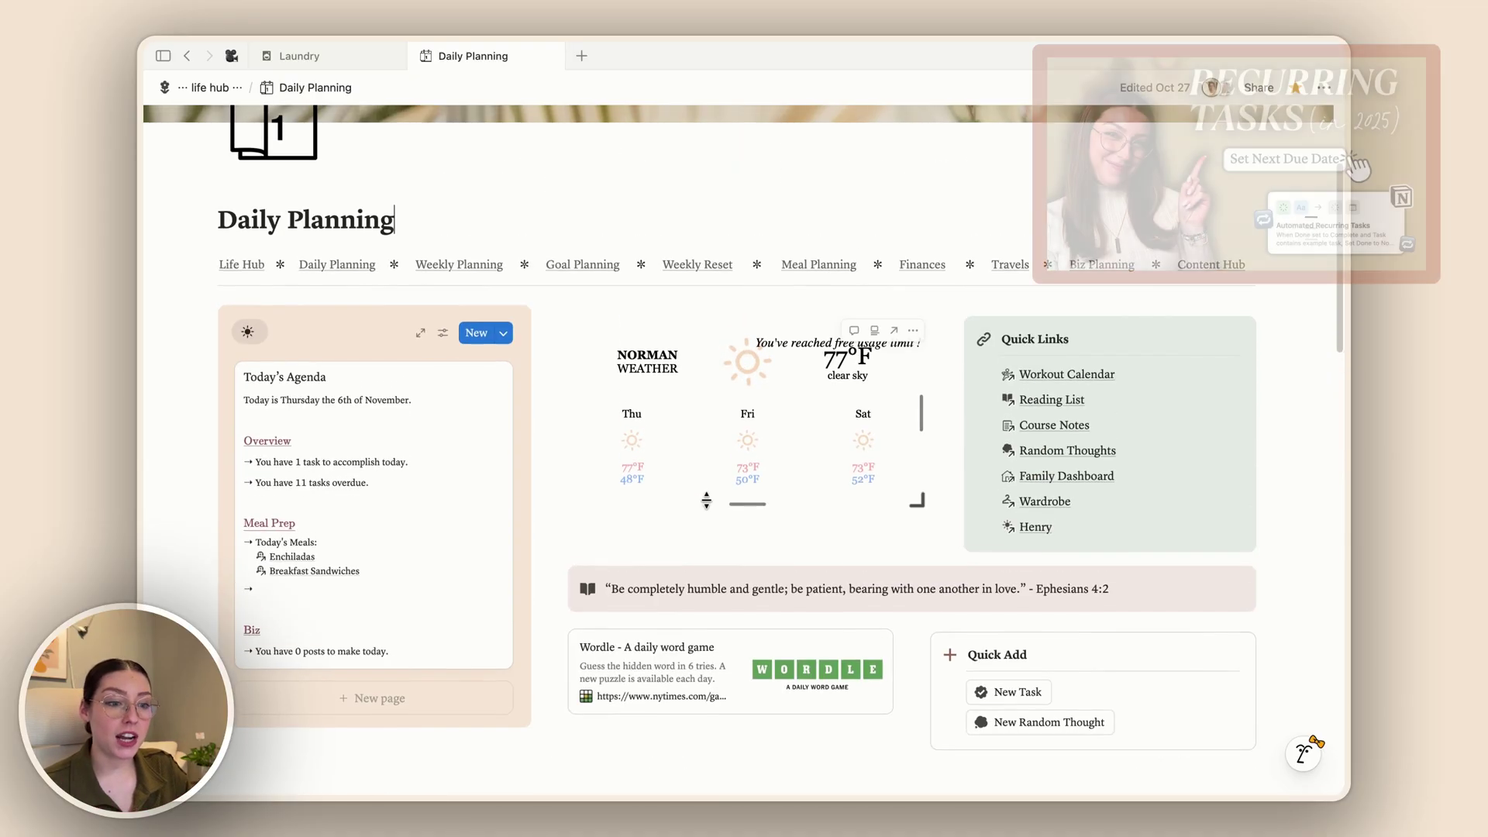
Open the Weekly Planning page and add a new biz task to its Task Dump table
left_click(475, 266)
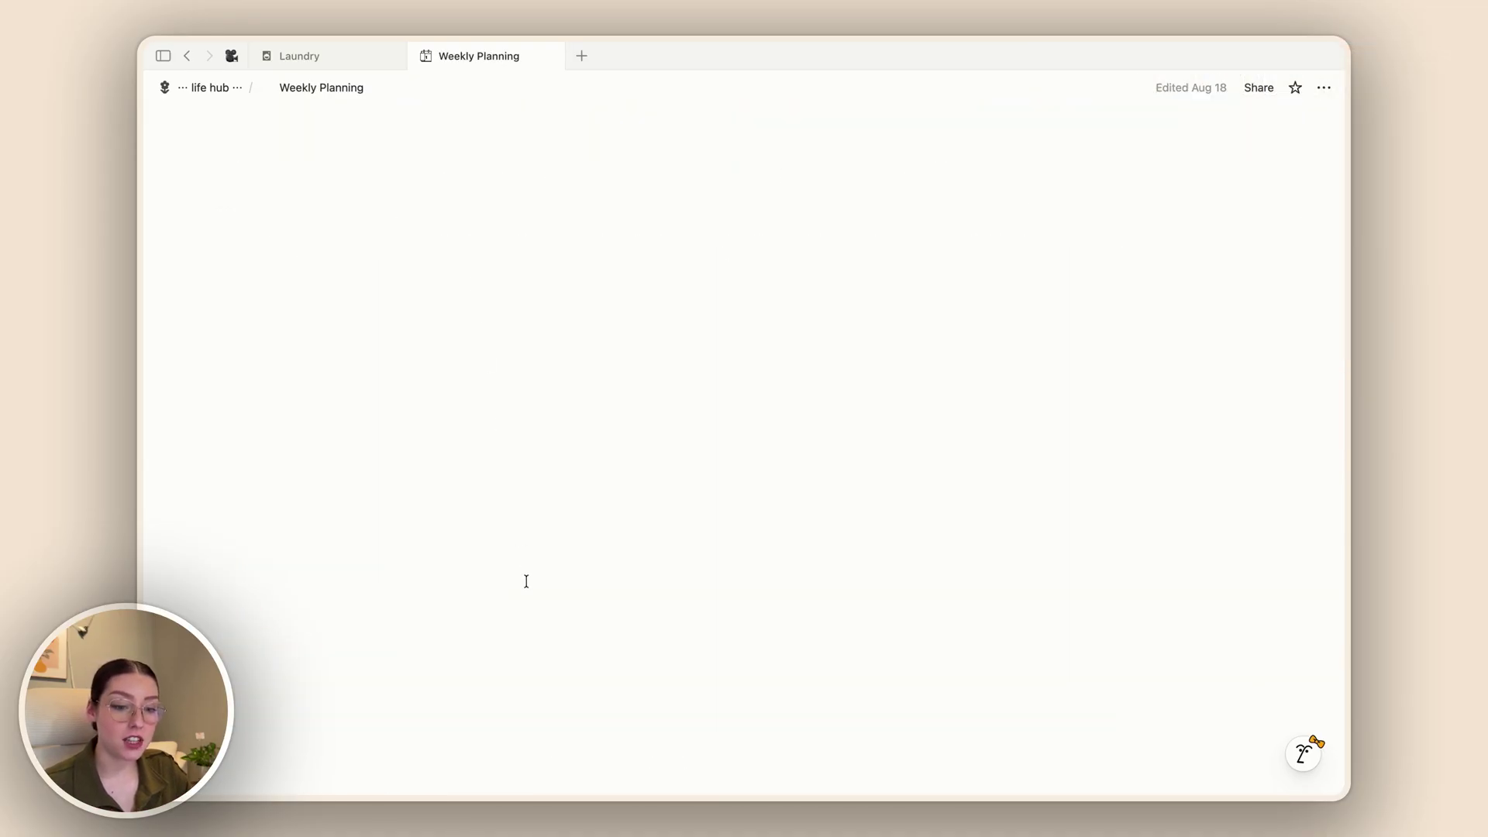
scroll(526, 583, "down", 5)
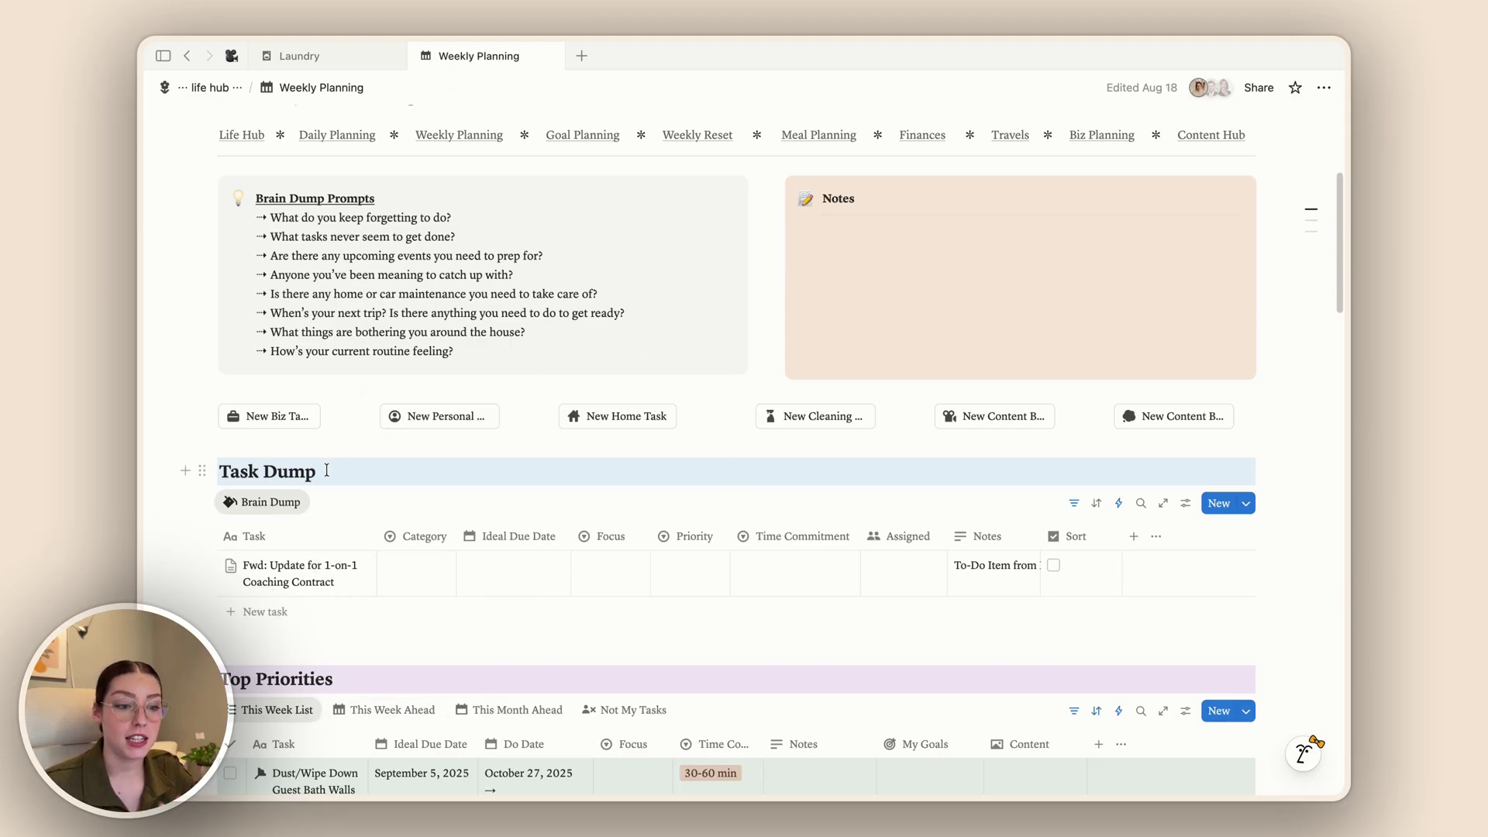
left_click(293, 418)
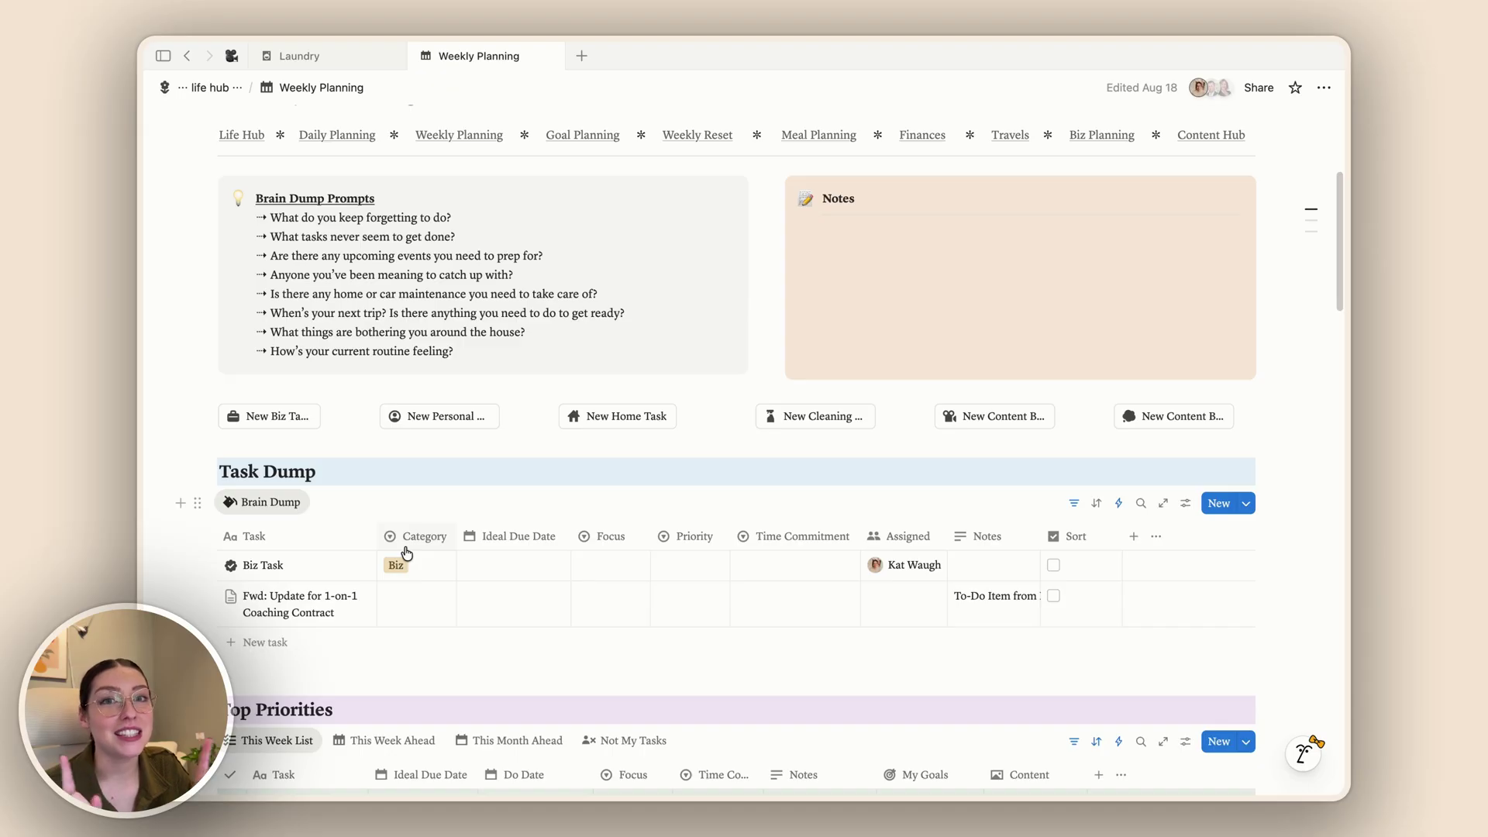
scroll(262, 378, "up", 1)
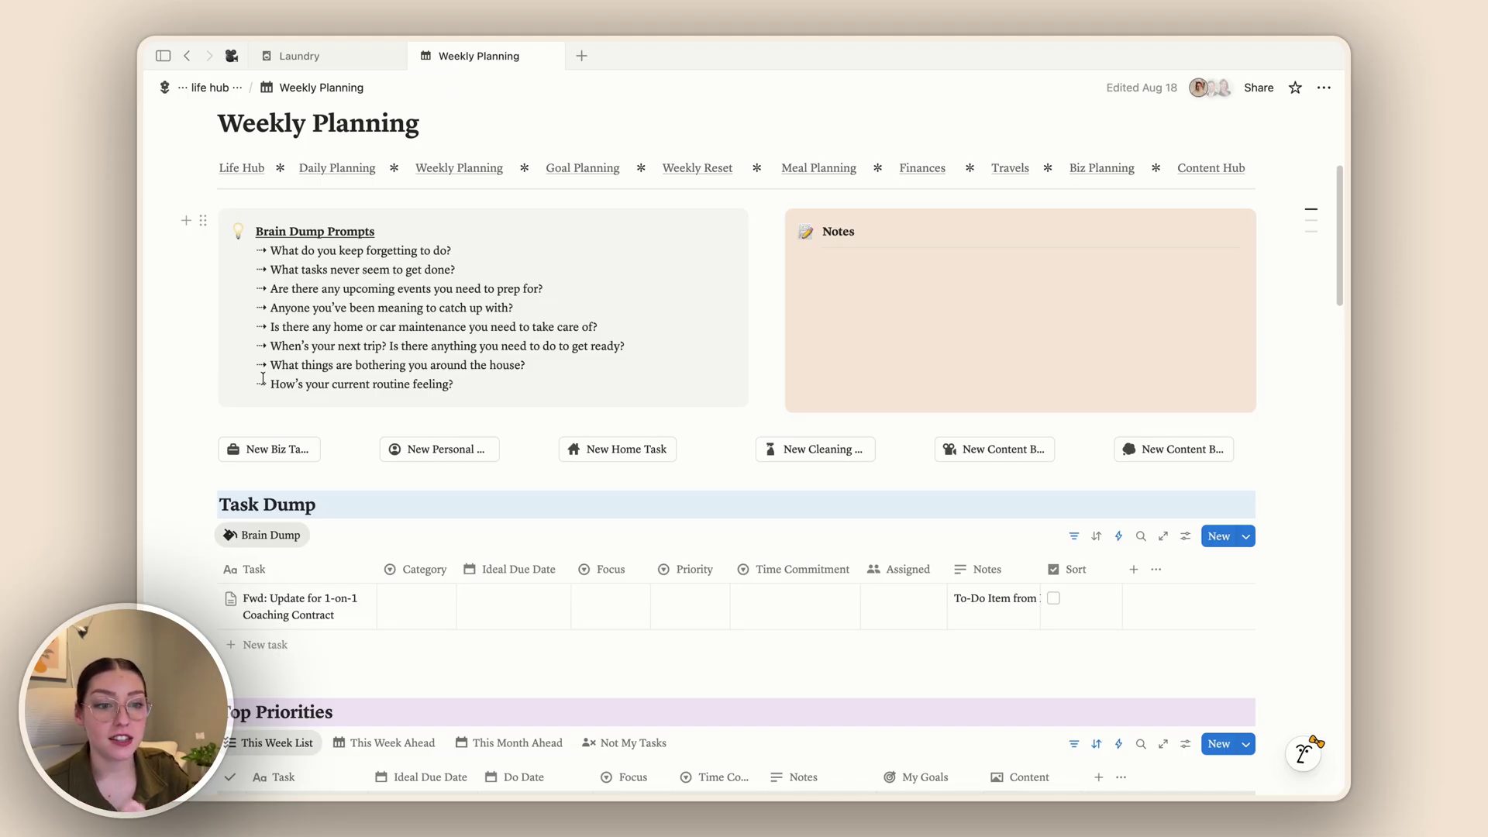
Open the Updating Spaces goal from the life hub page, review its Plan and Action Items, and close it
left_click(215, 88)
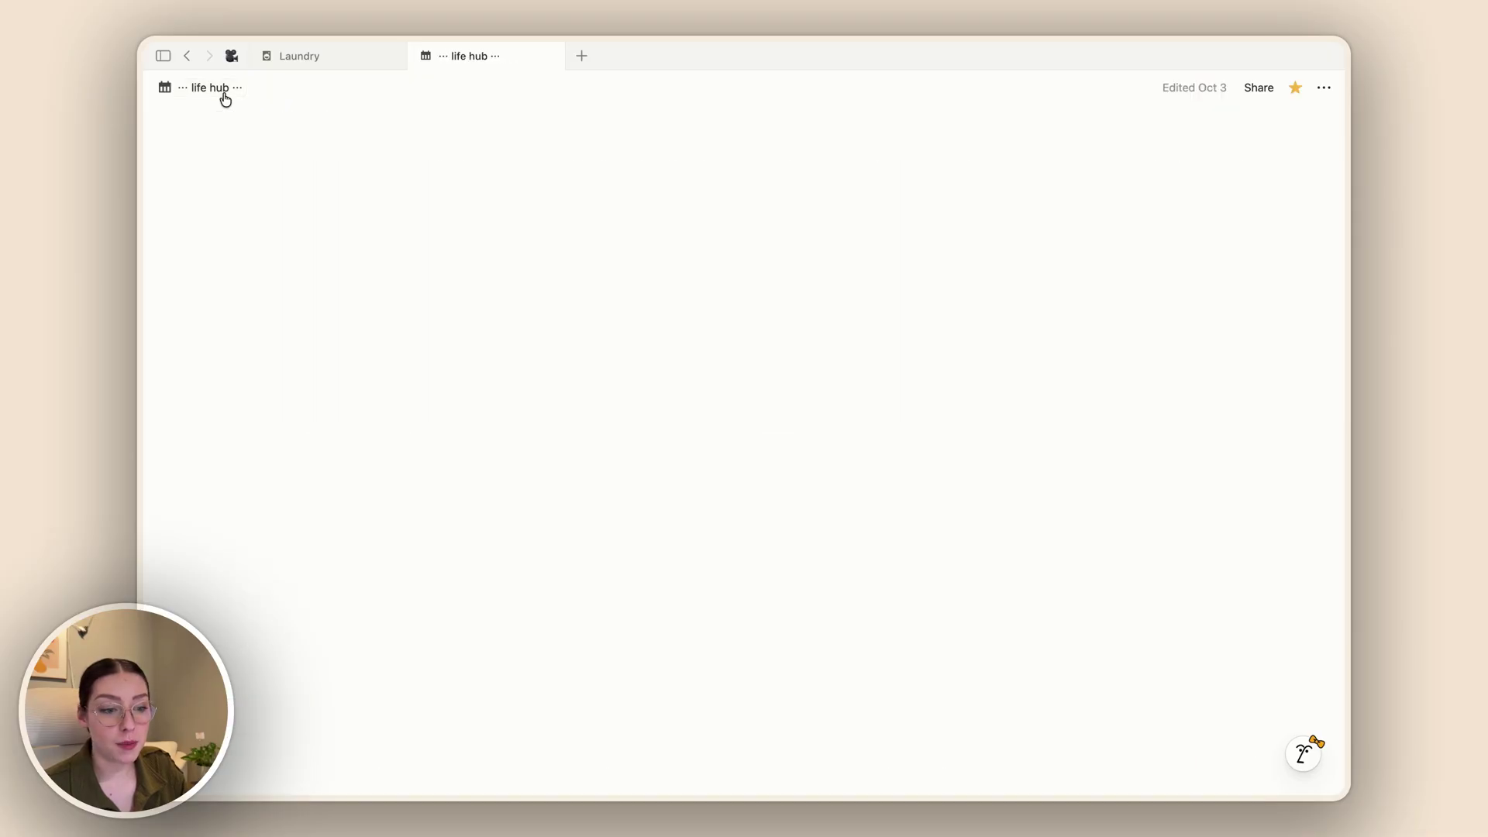
scroll(502, 455, "down", 5)
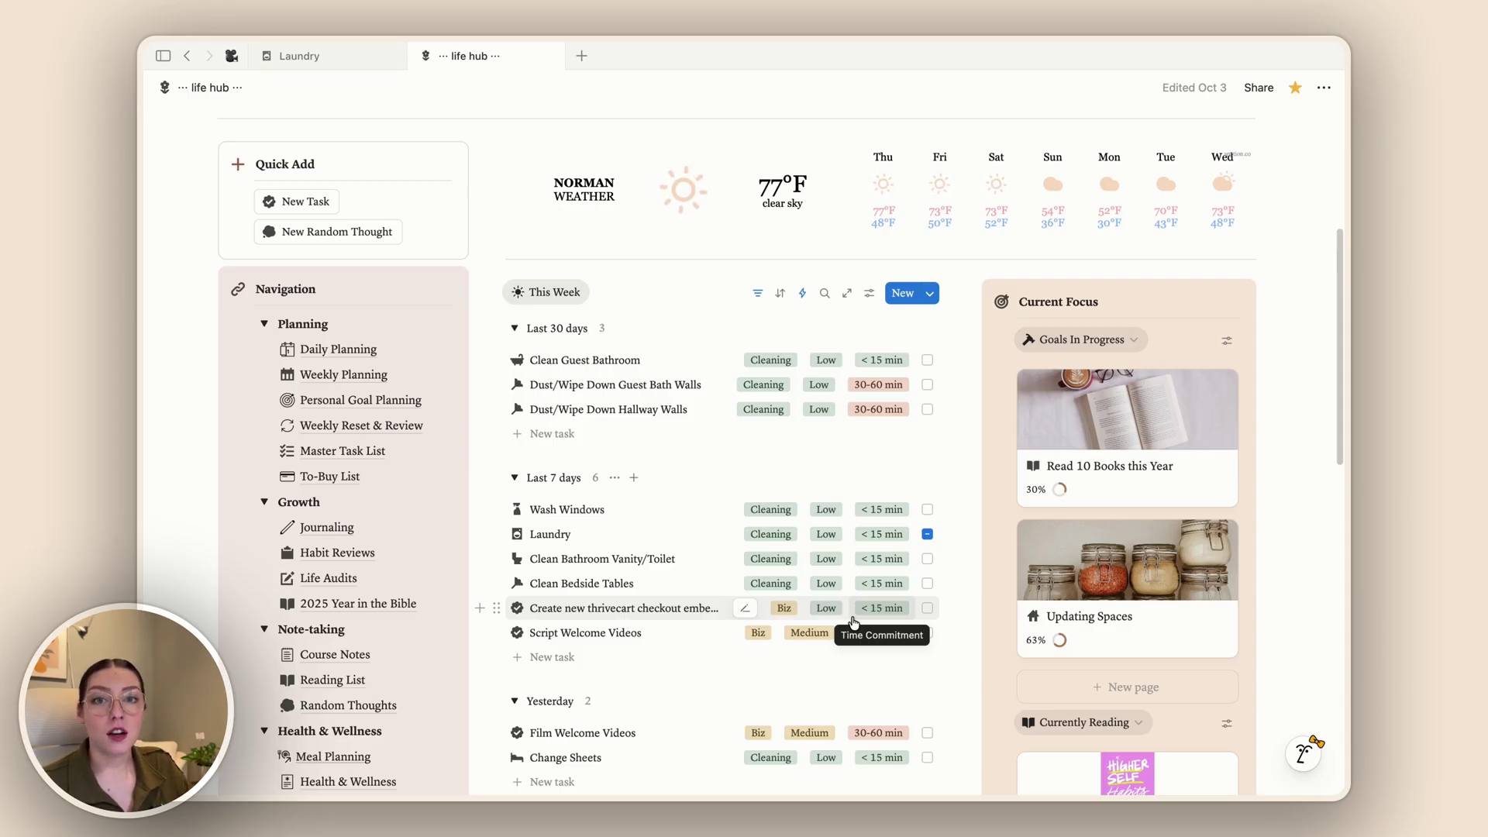
left_click(1094, 593)
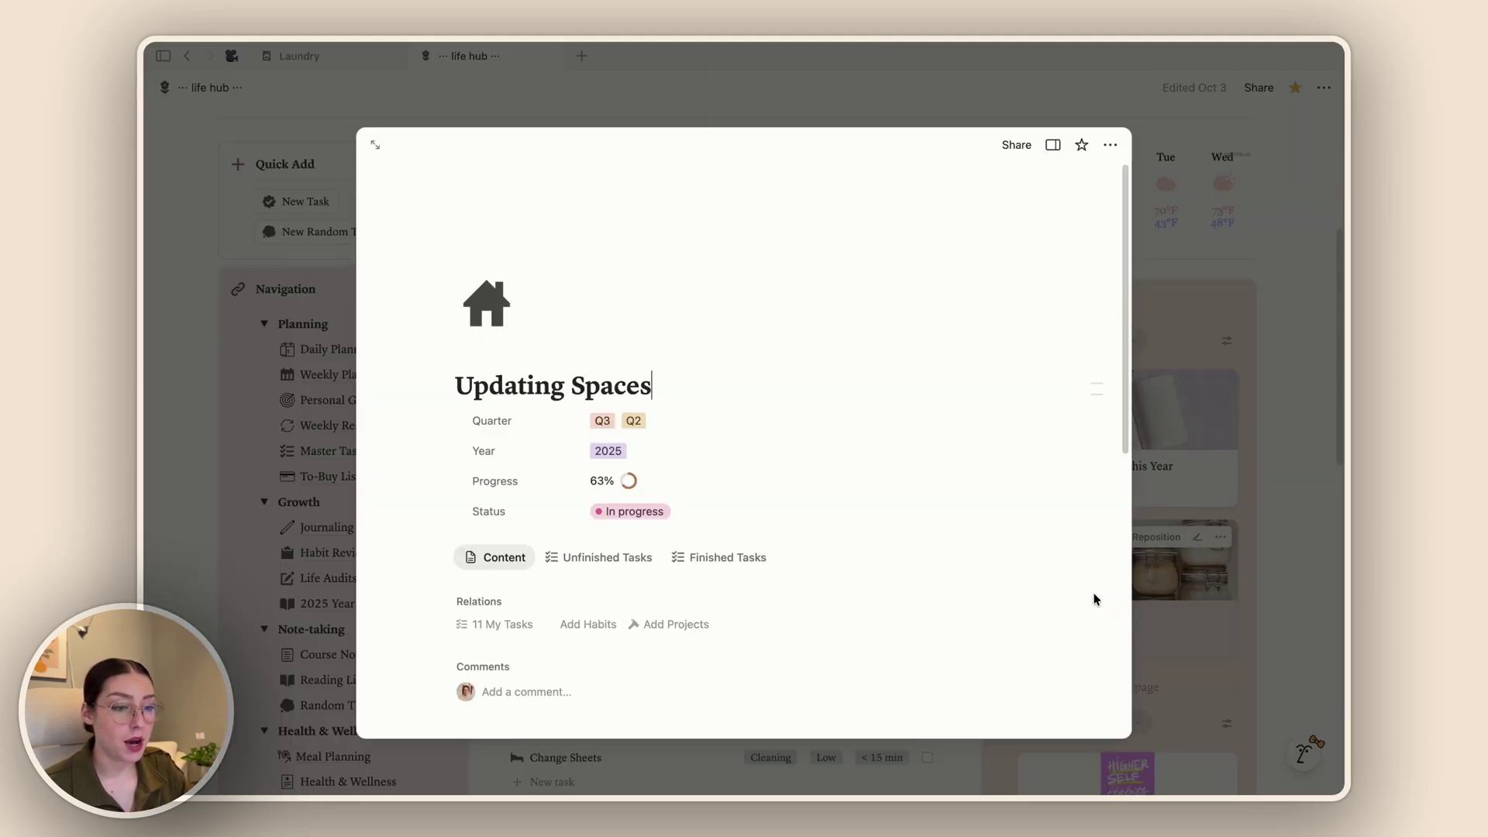
scroll(729, 523, "down", 3)
scroll(728, 523, "down", 3)
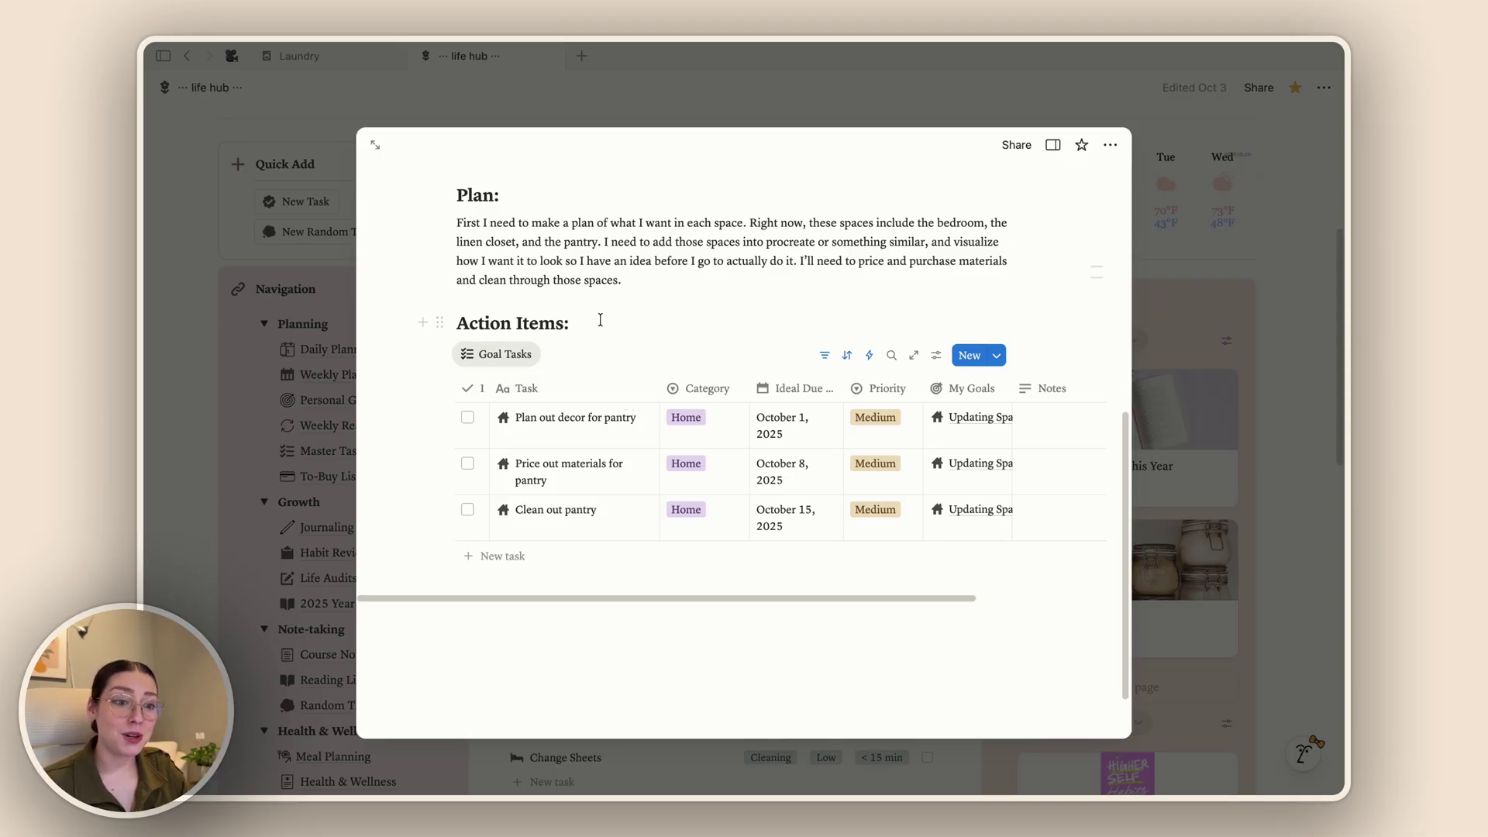
scroll(603, 324, "up", 5)
scroll(603, 324, "up", 1)
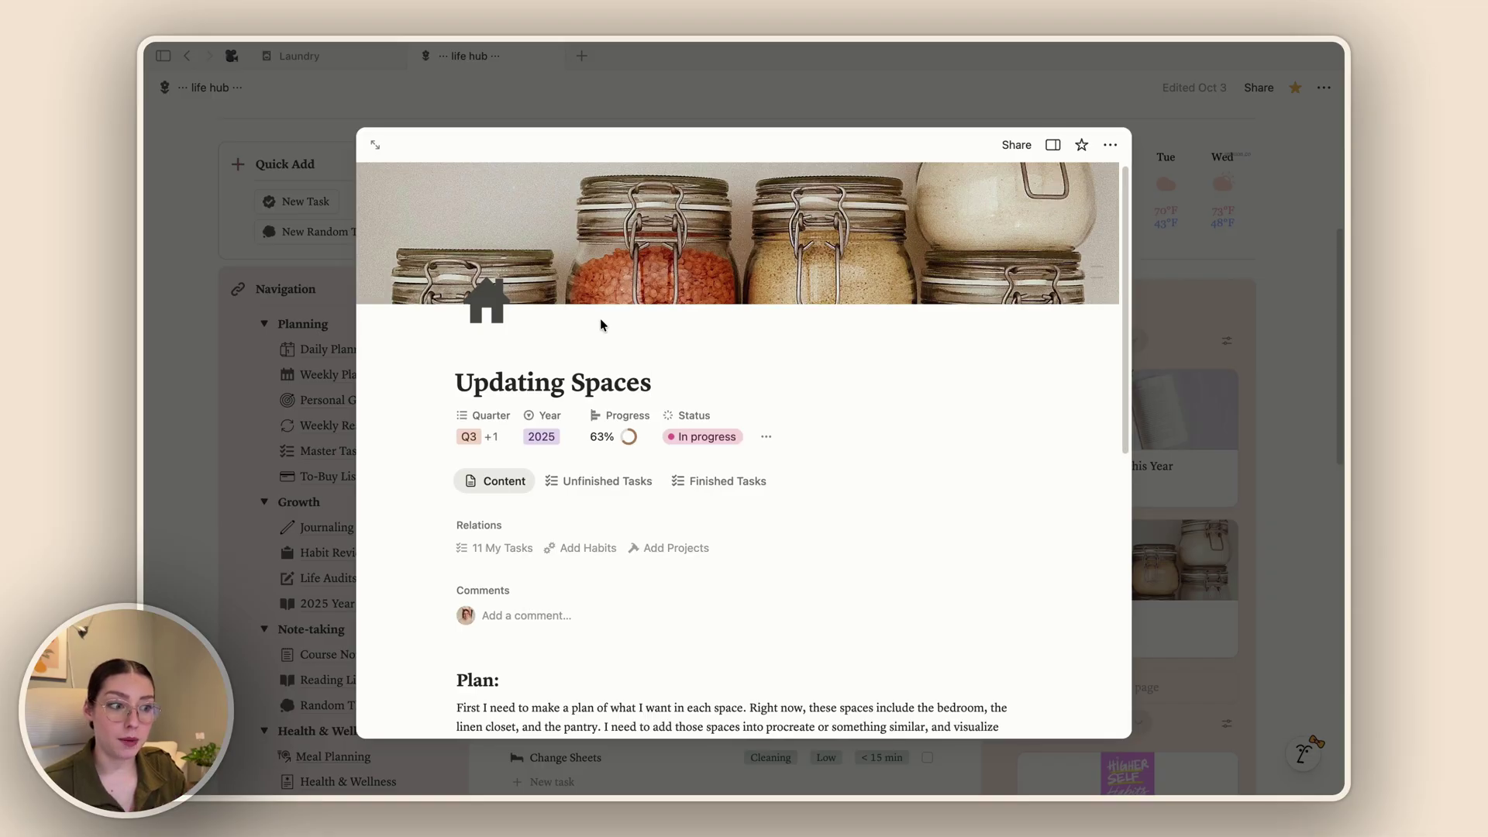
left_click(1301, 411)
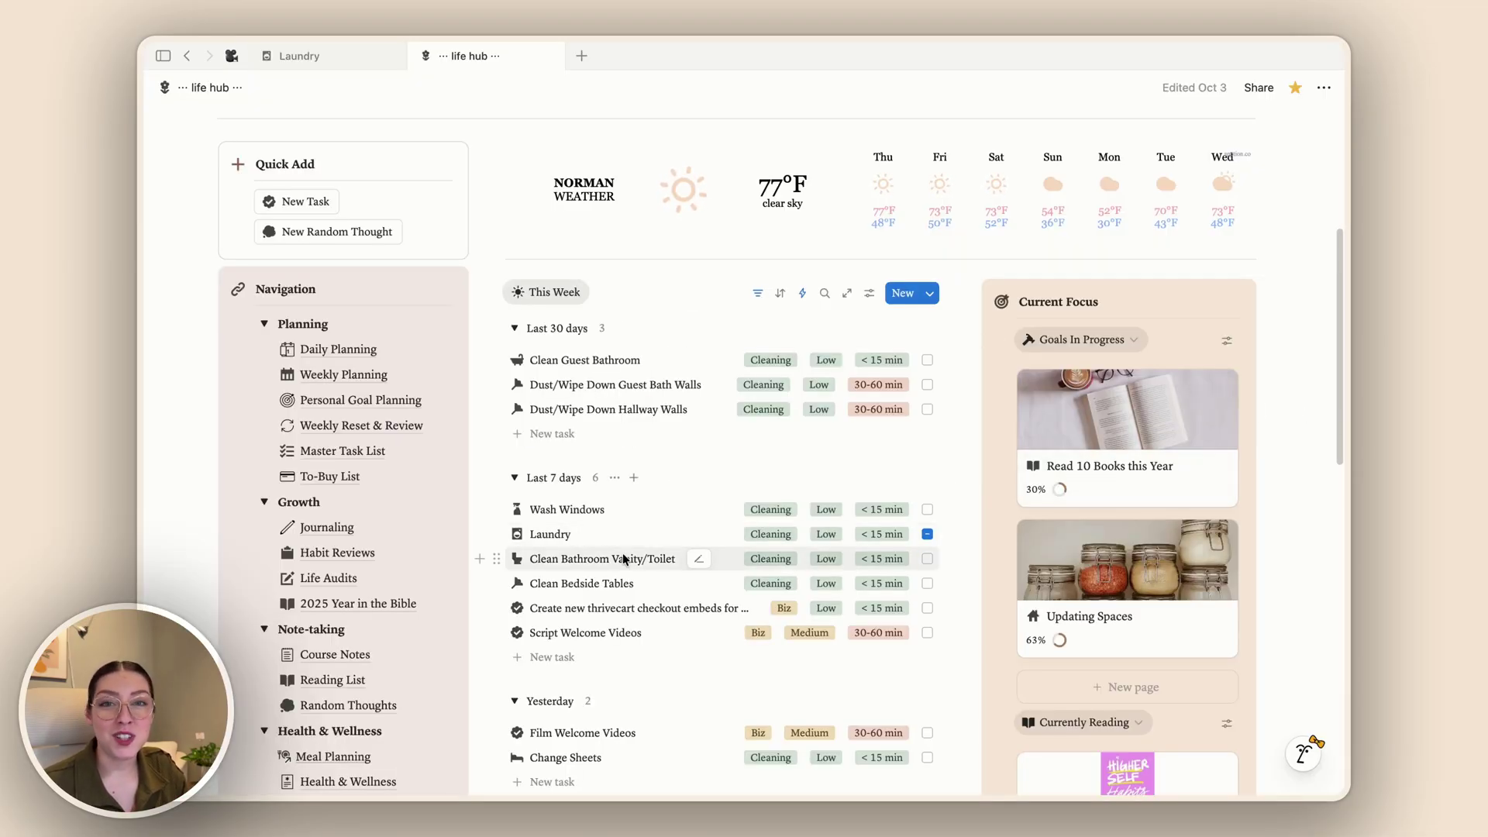